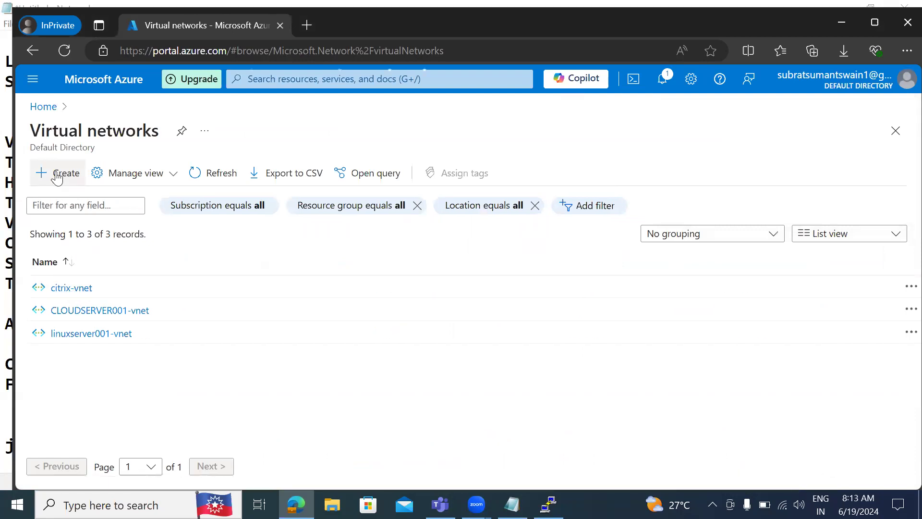
Start creating a virtual network and create a new resource group named "azure" for it
left_click(69, 173)
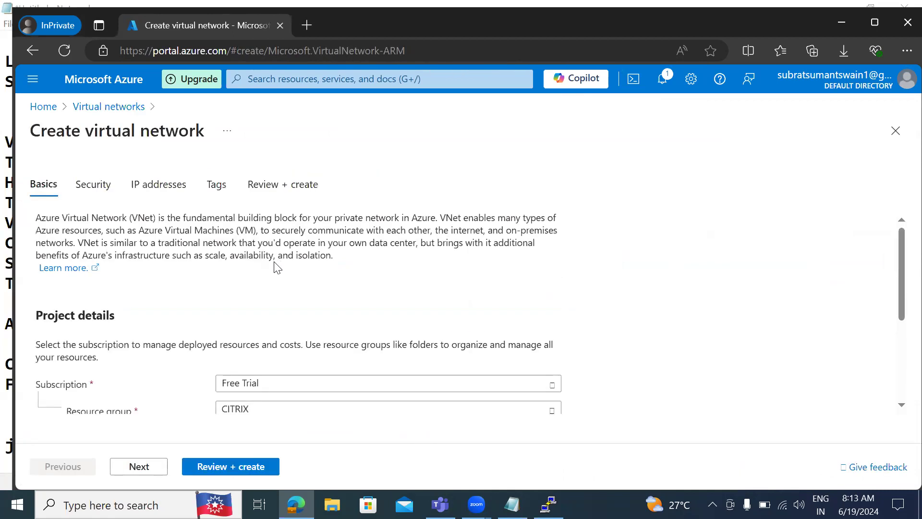
left_click_drag(901, 252, 903, 289)
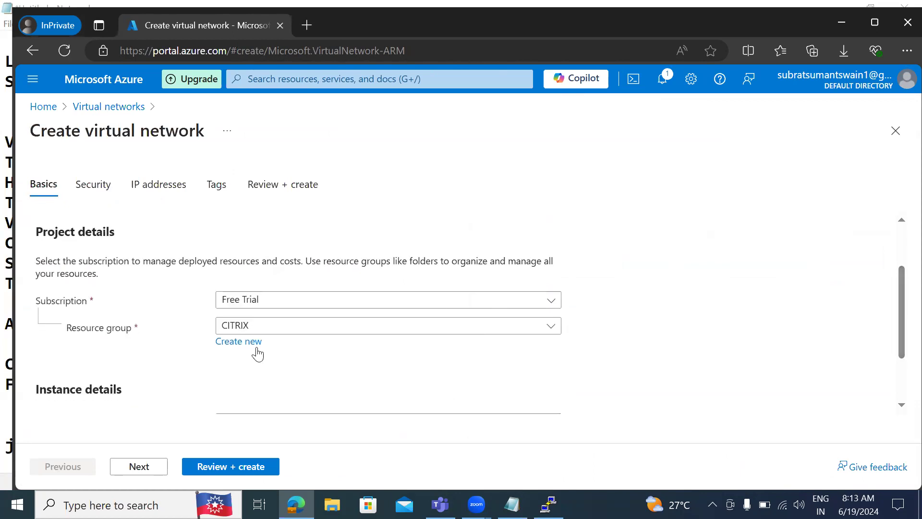
left_click(241, 342)
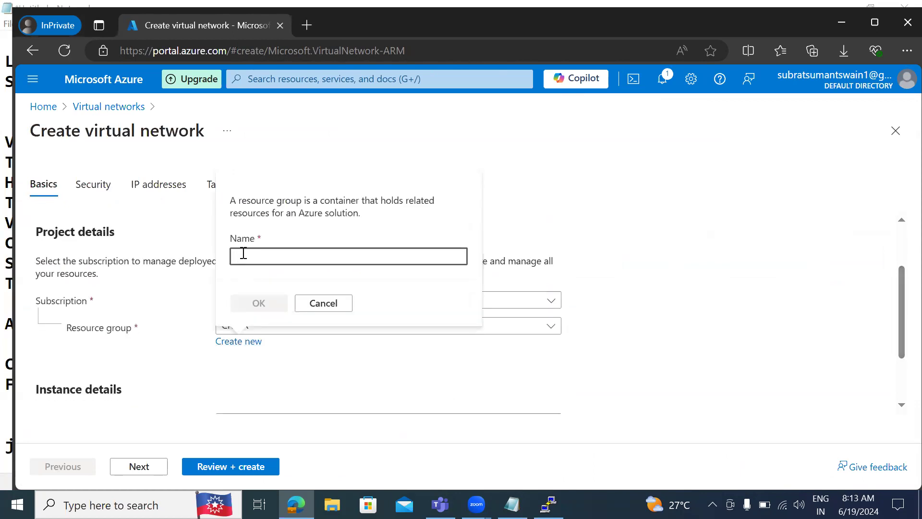
left_click(243, 255)
type("azure")
left_click(259, 310)
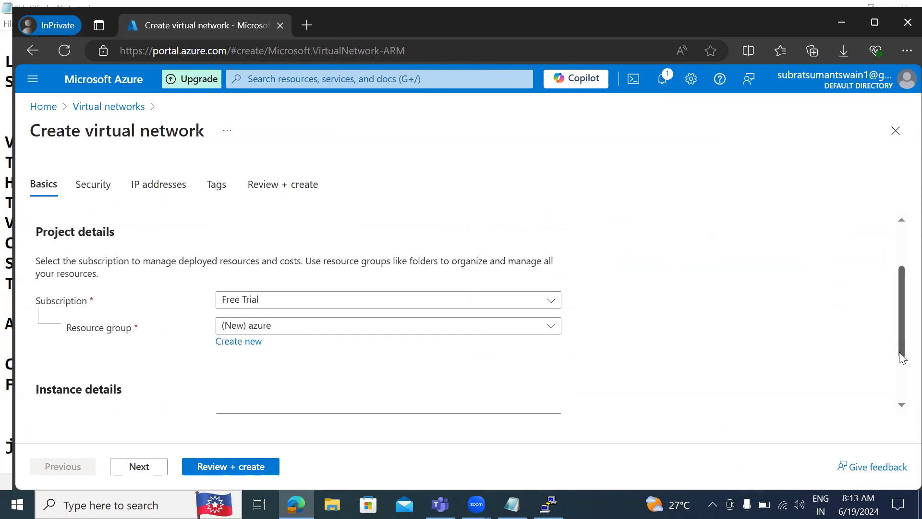
Name the virtual network "azure-vnet" in the instance details
scroll(902, 367, "down", 2)
left_click(252, 331)
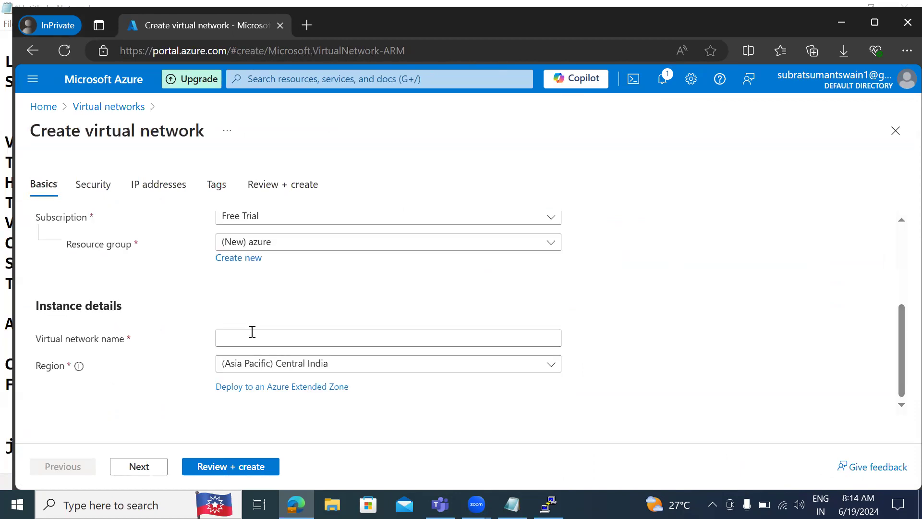
type("azure-vnet")
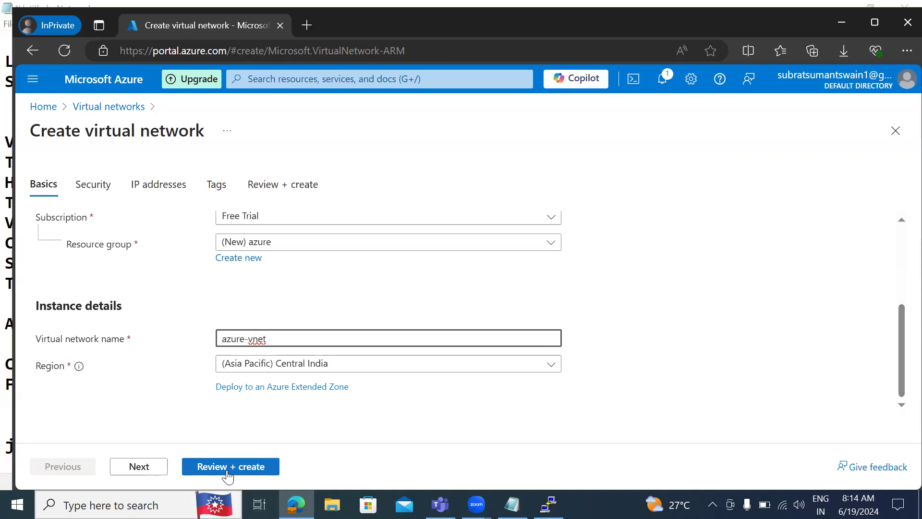
Change the virtual network's IPv4 address space to start at 10.20.0.0
left_click(228, 476)
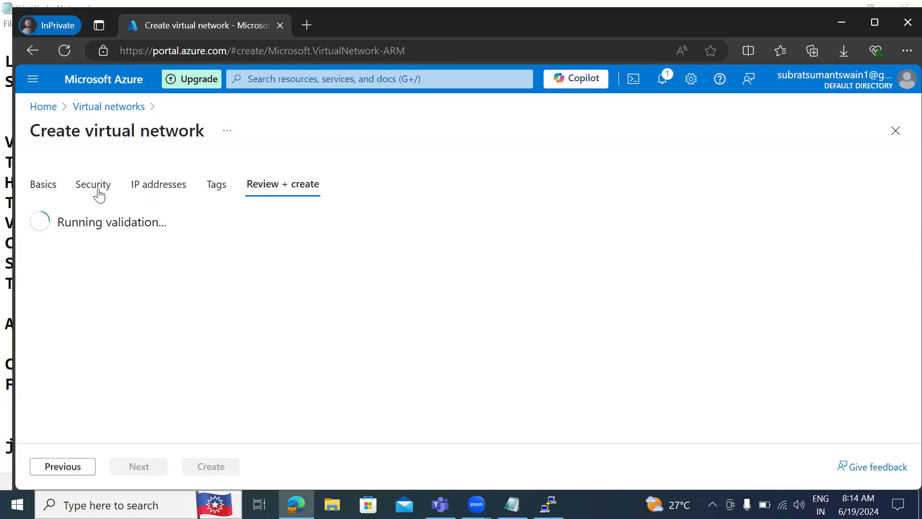
left_click(169, 185)
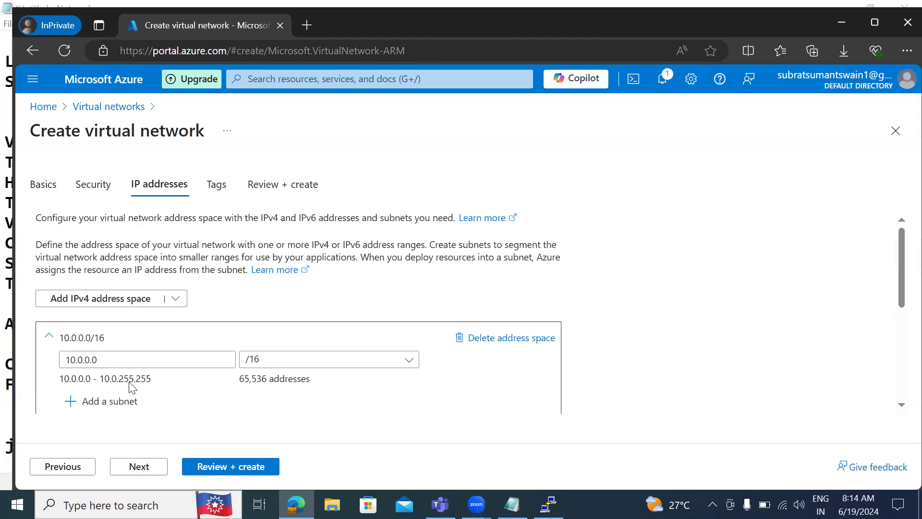
left_click(79, 362)
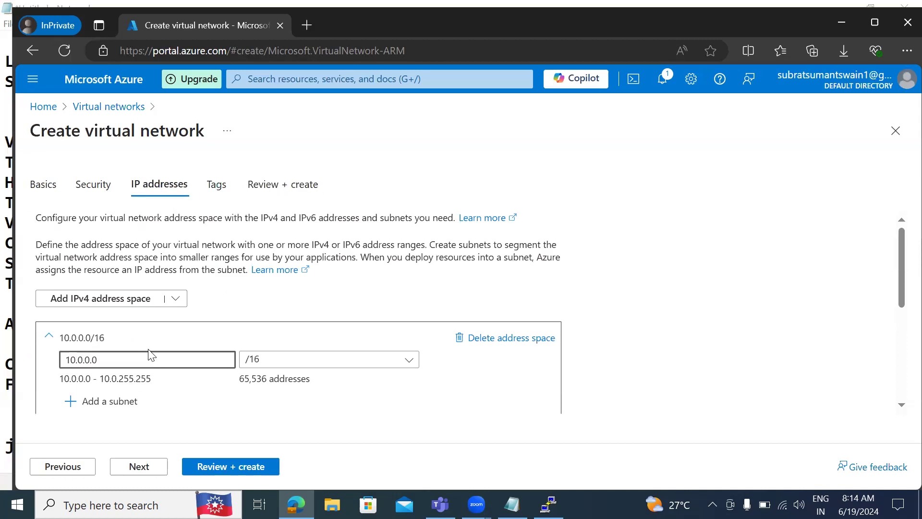
type("2")
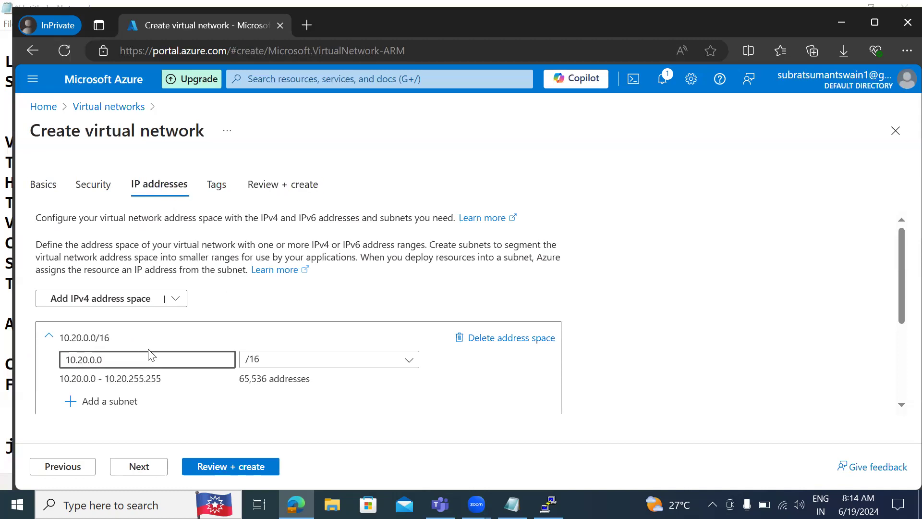
Switch to the untitled Notepad document and delete all of its existing text
left_click(512, 505)
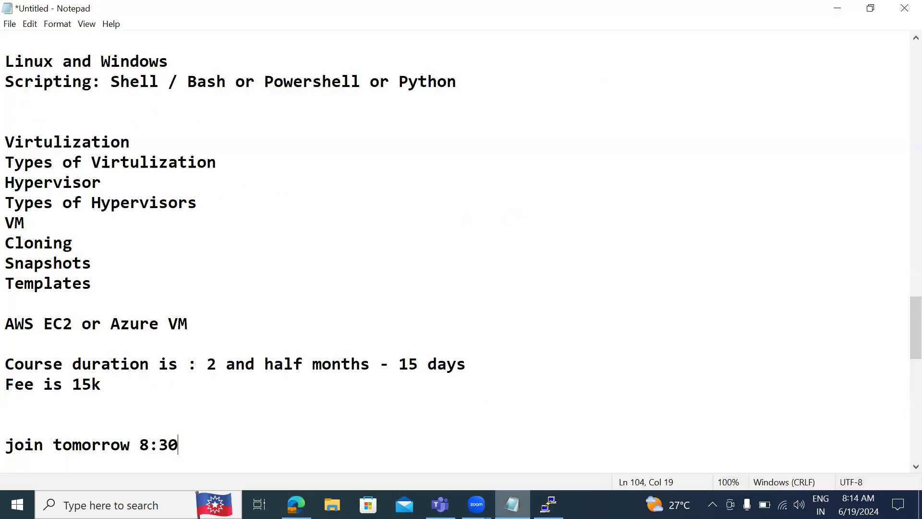
left_click(391, 422)
key("ctrl+End")
key("ctrl+a")
key("BackSpace")
List the address prefixes 10.0, 10.10 and 10.20 on separate lines in the empty note
key("Return")
key("Return")
type("10")
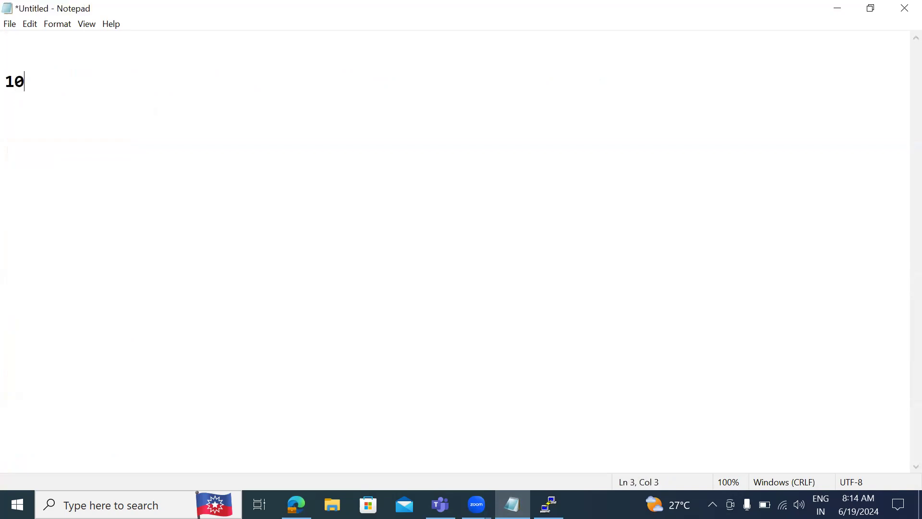
type(".0")
key("Return")
type("10.10")
key("Return")
type("10.20")
key("Return")
key("Return")
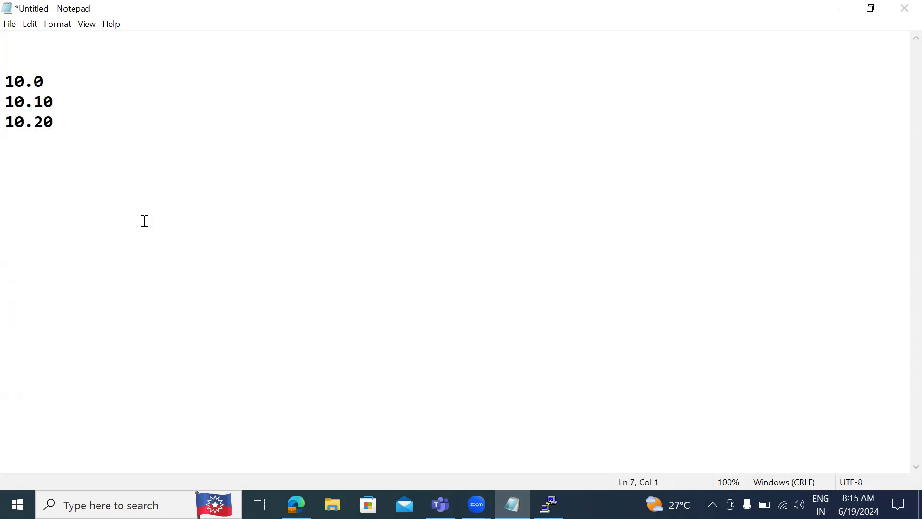
Add a second list below the prefixes with 10, 171 and 192 on separate lines
type("10")
key("Return")
type("171")
key("Return")
type("192")
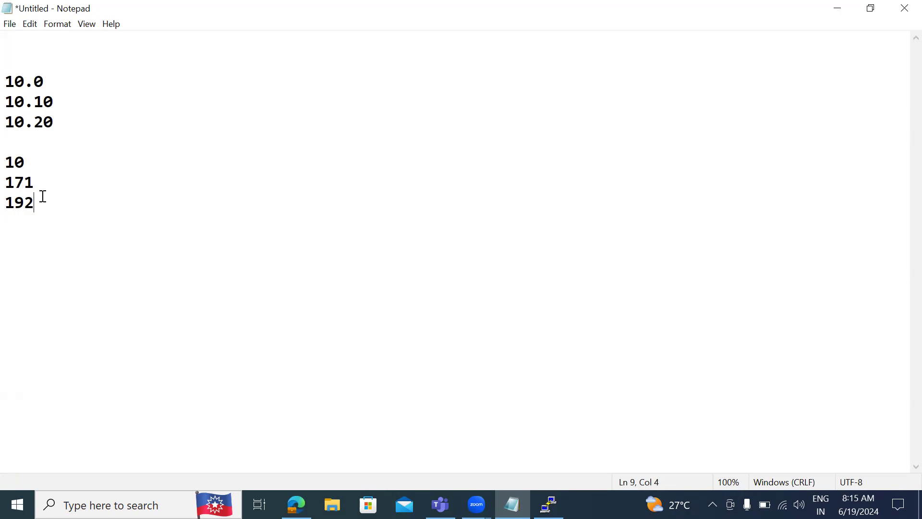
Write "Reserved private ranges" below the second list, followed by a blank line
key("Return")
key("Return")
type("Reser")
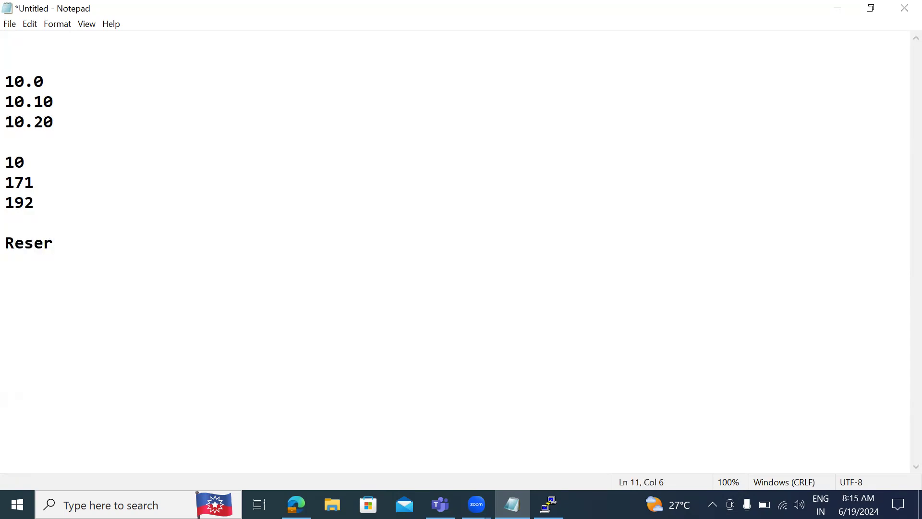
type("ved private ranges")
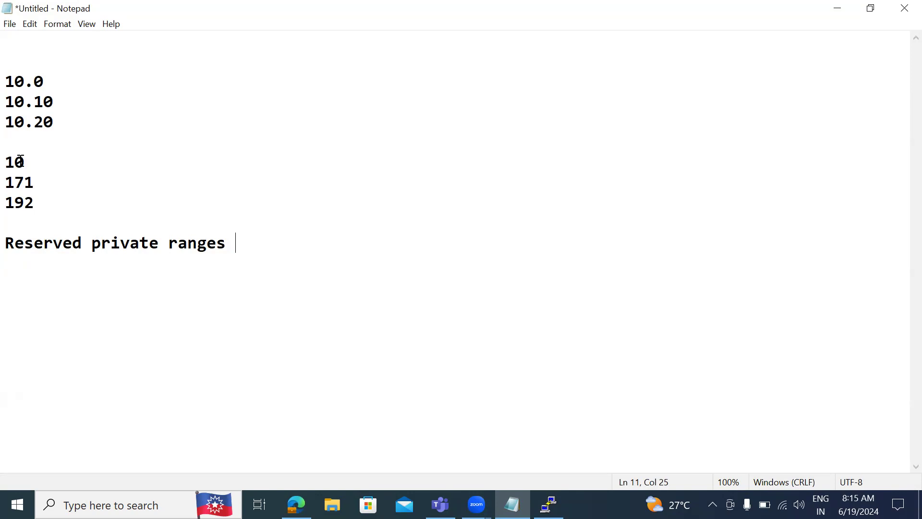
left_click(43, 202)
left_click(235, 247)
key("Return")
key("Return")
type("30")
key("Return")
type("4")
key("BackSpace")
key("BackSpace")
key("BackSpace")
key("BackSpace")
Write "IANA" below the "Reserved private ranges" line and extend the 192 entry to 192.168.1.1
type("IANA")
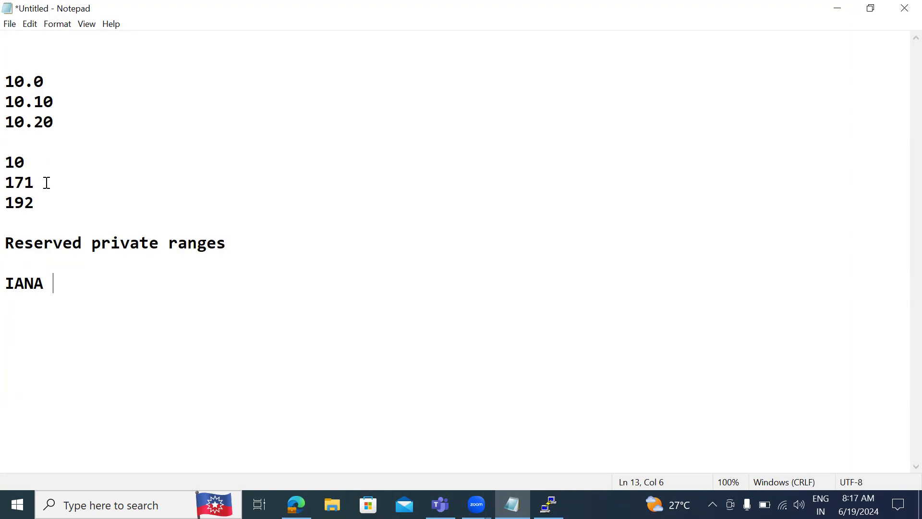
left_click(36, 205)
type(".168.1.1")
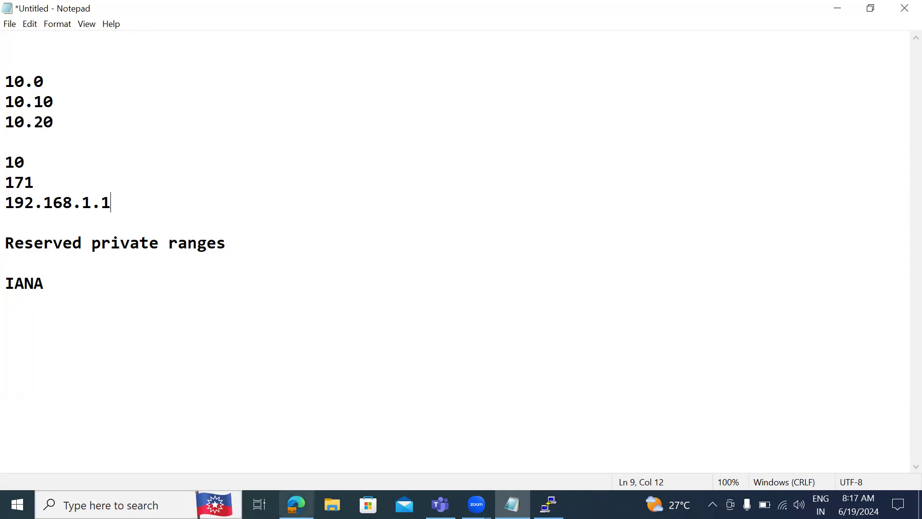
Return to the Azure portal in Edge and open the default subnet for editing
left_click(295, 505)
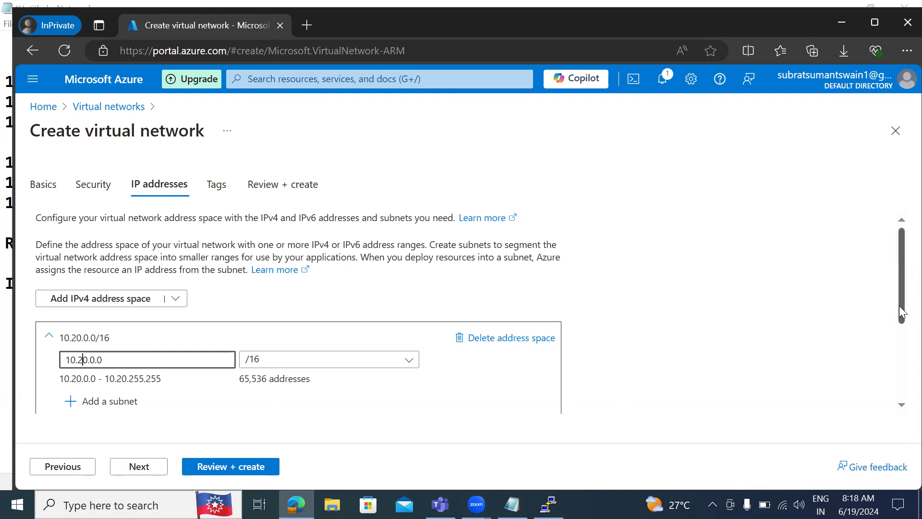
left_click_drag(902, 311, 901, 383)
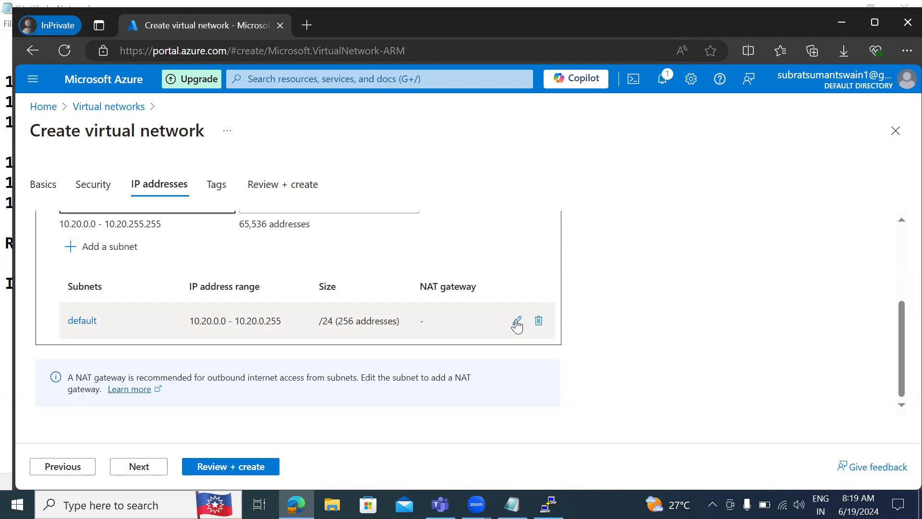
left_click(517, 321)
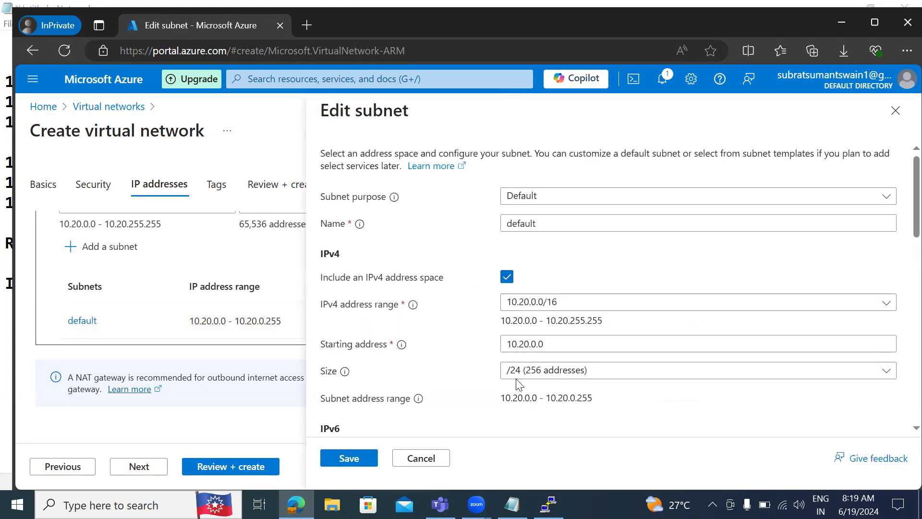
Set the default subnet's size to /20 (4,096 addresses)
left_click(536, 378)
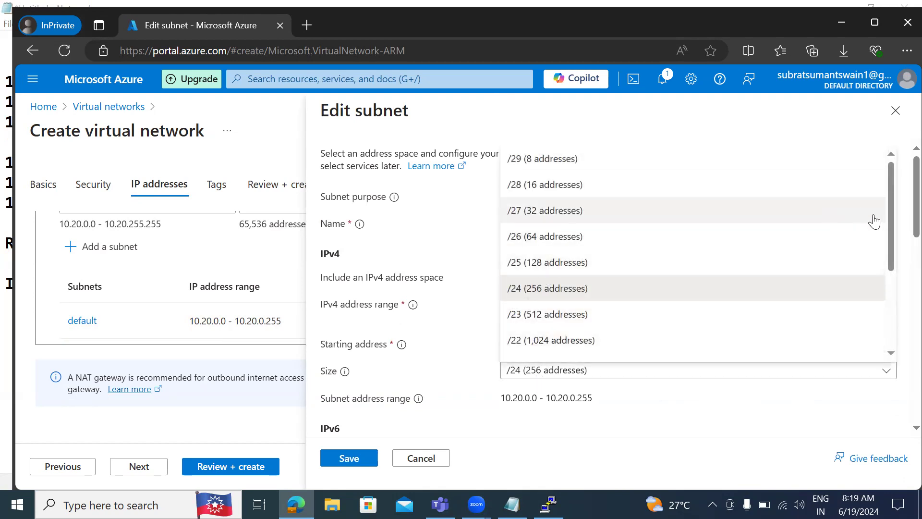
left_click_drag(889, 238, 888, 279)
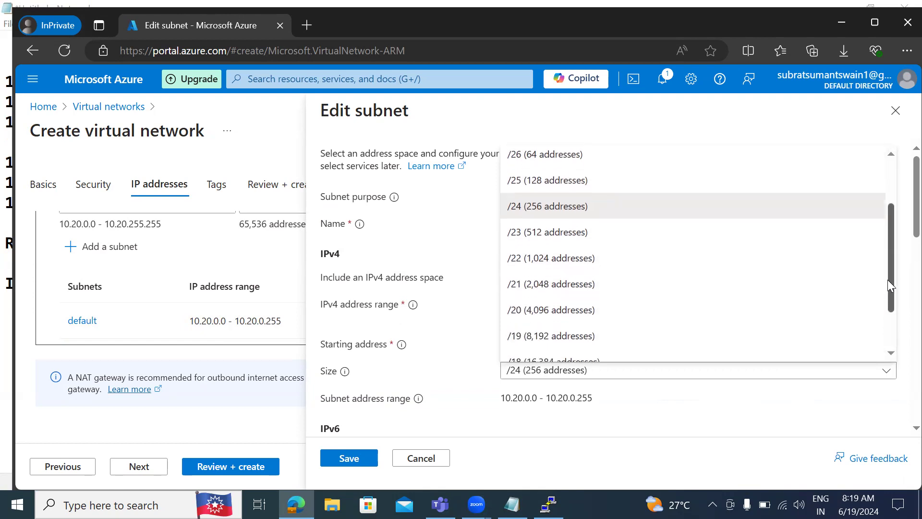
left_click(557, 315)
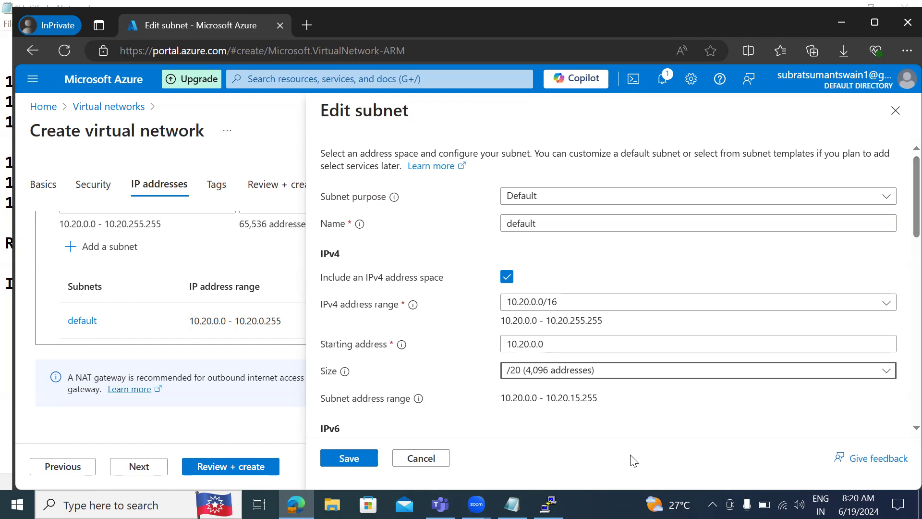
Switch to Notepad and add the line "vnet /16 - 65536" below "IANA"
left_click(512, 504)
left_click(124, 284)
key("Return")
key("Return")
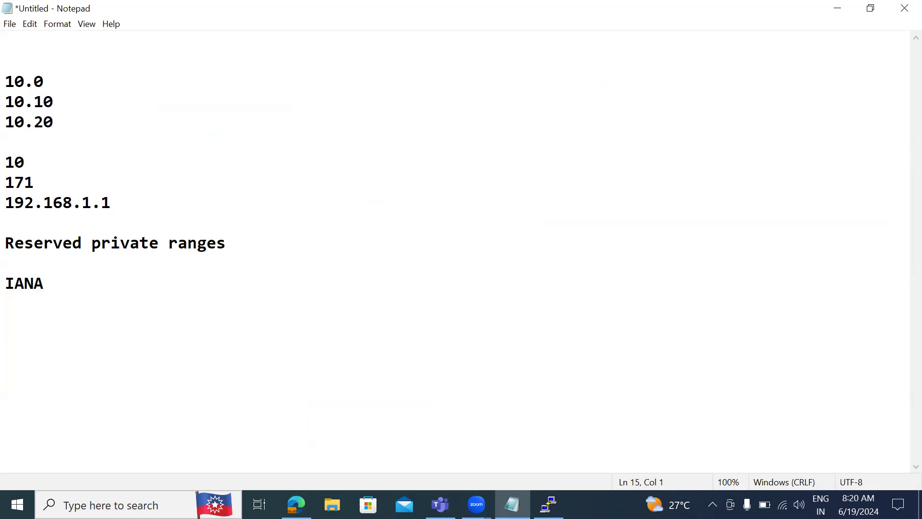
type("vnet /16 - 65")
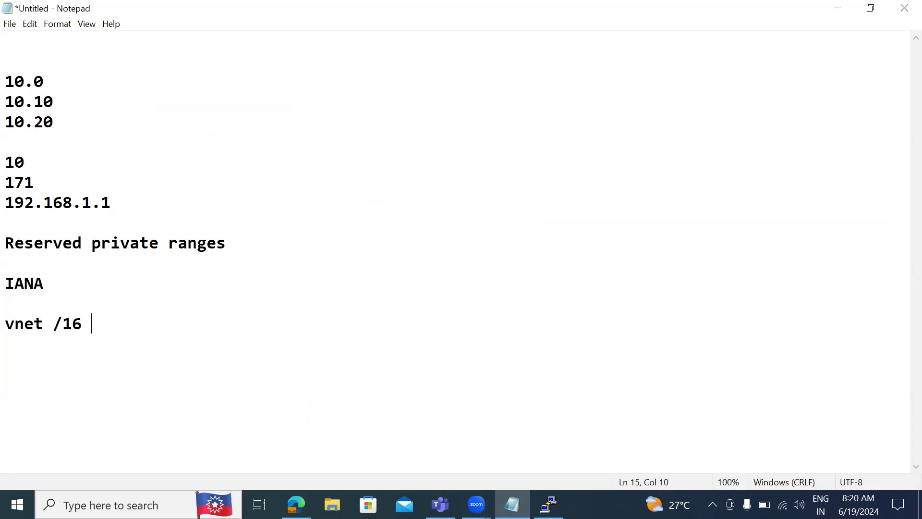
type("535")
key("BackSpace")
type("6")
Add a "subnets -" entry below the vnet line, listing /20 with /24 aligned beneath it
key("Return")
key("Return")
type("subnets - ")
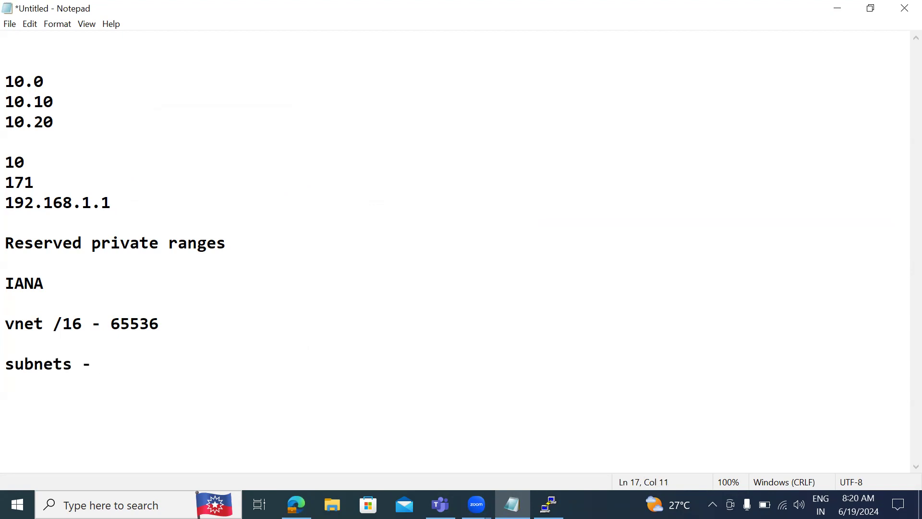
type("/20")
key("Return")
type("/24")
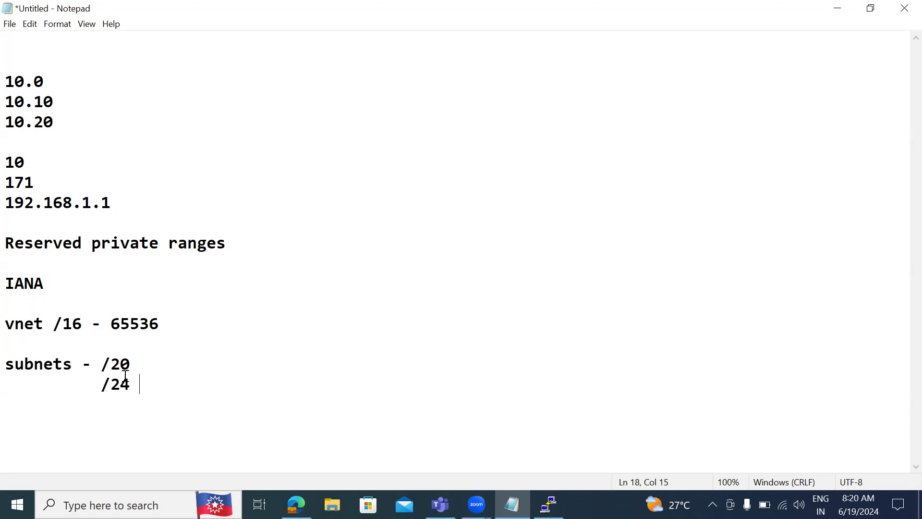
Annotate the /20 subnet with "- 4096 - 5" and the /24 subnet with "- 256 - 5"
left_click(137, 365)
type("- 4096")
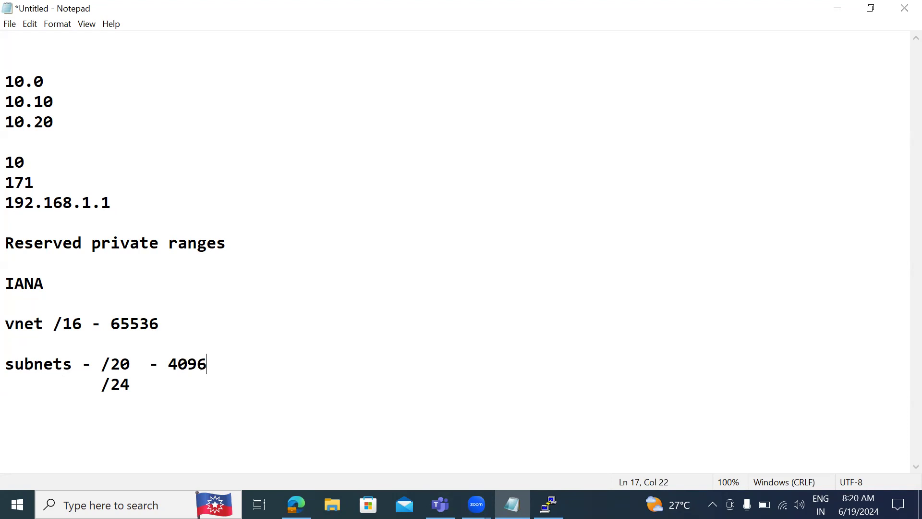
type(" - 5")
left_click(160, 395)
key("BackSpace")
type("- 256 - 5")
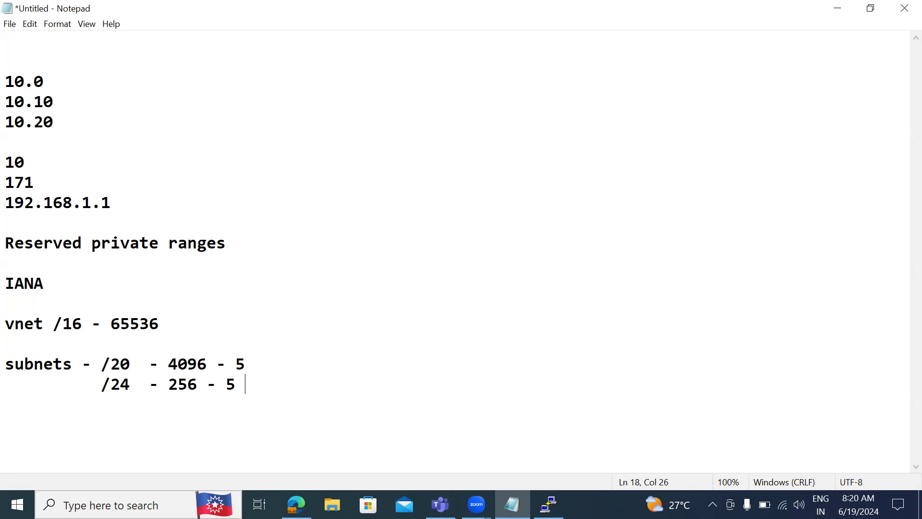
Return to the Azure portal in Edge and set the default subnet's size to /16 (65,536 addresses)
key("alt+Tab")
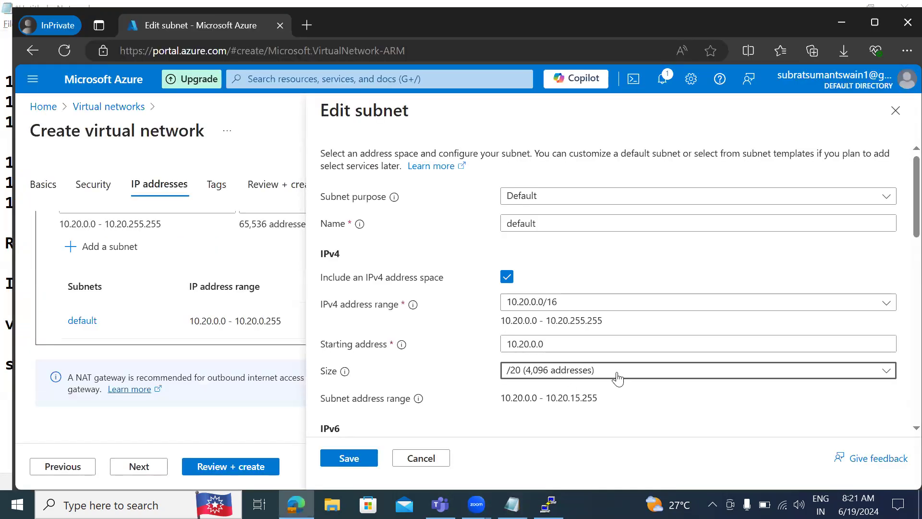
left_click(555, 380)
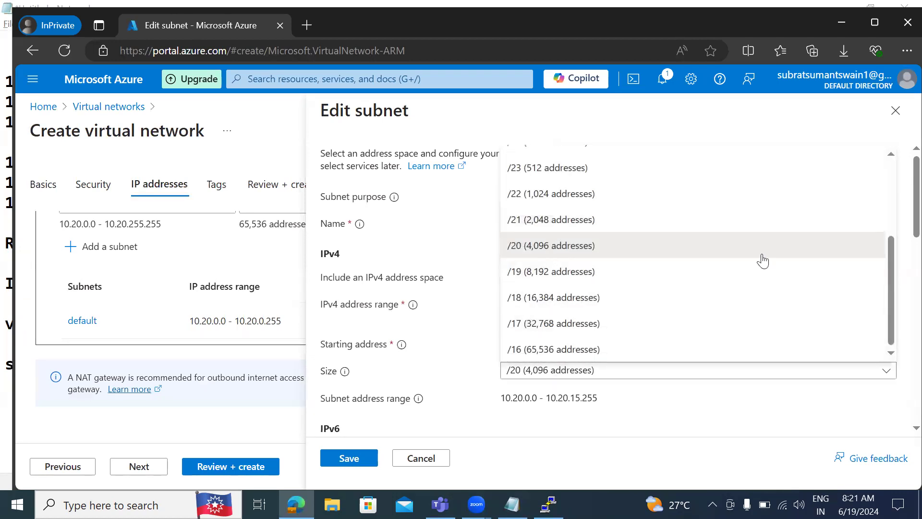
left_click_drag(888, 271, 887, 150)
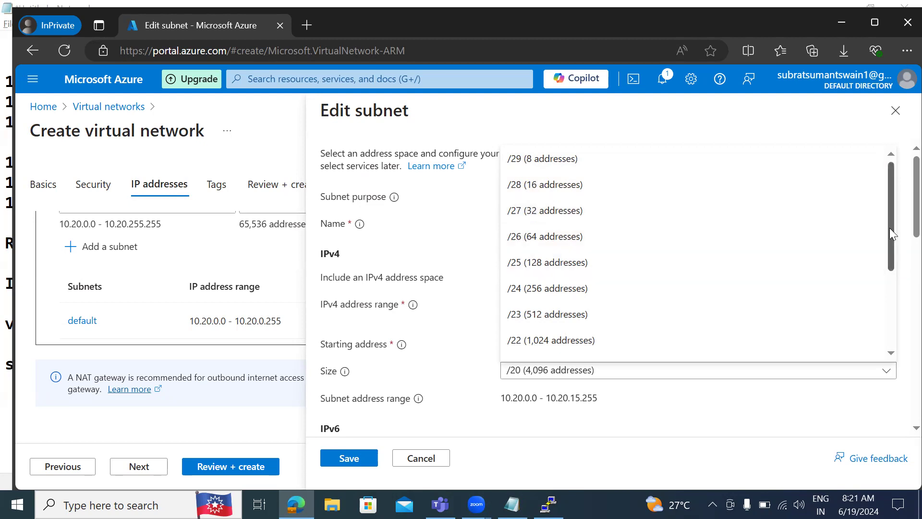
left_click_drag(889, 227, 894, 345)
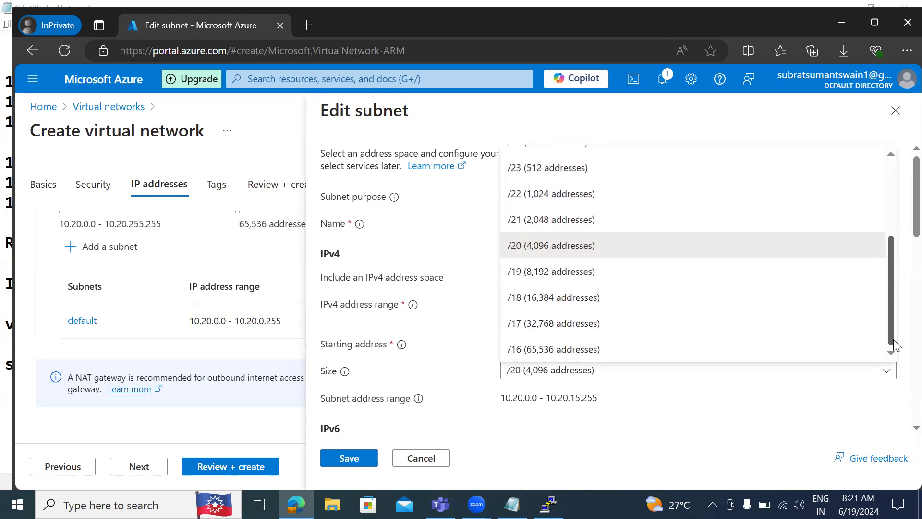
left_click(550, 349)
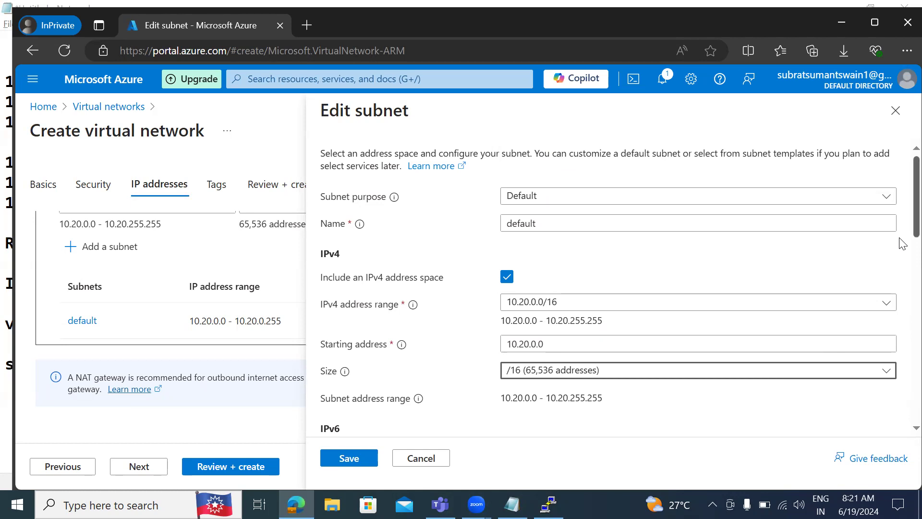
Review the default subnet's private subnet, security and service endpoint settings
scroll(902, 245, "down", 3)
scroll(902, 277, "down", 4)
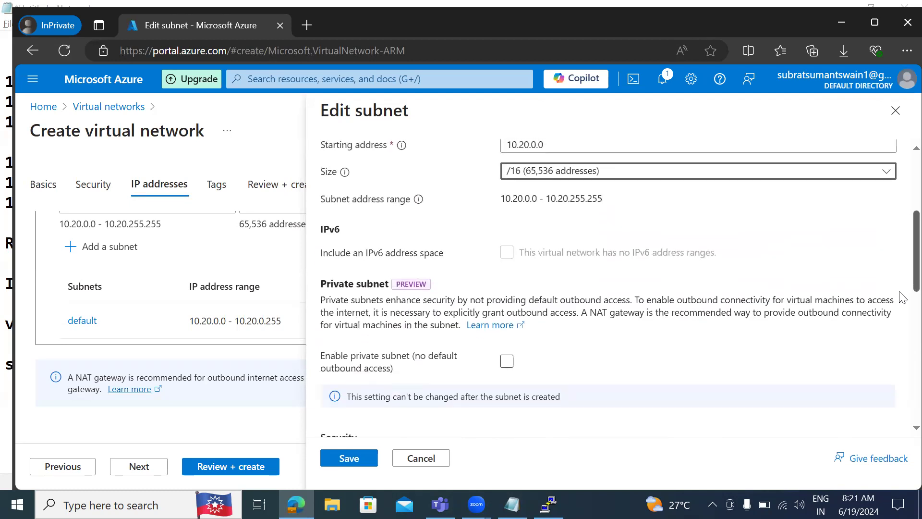
scroll(901, 334, "down", 2)
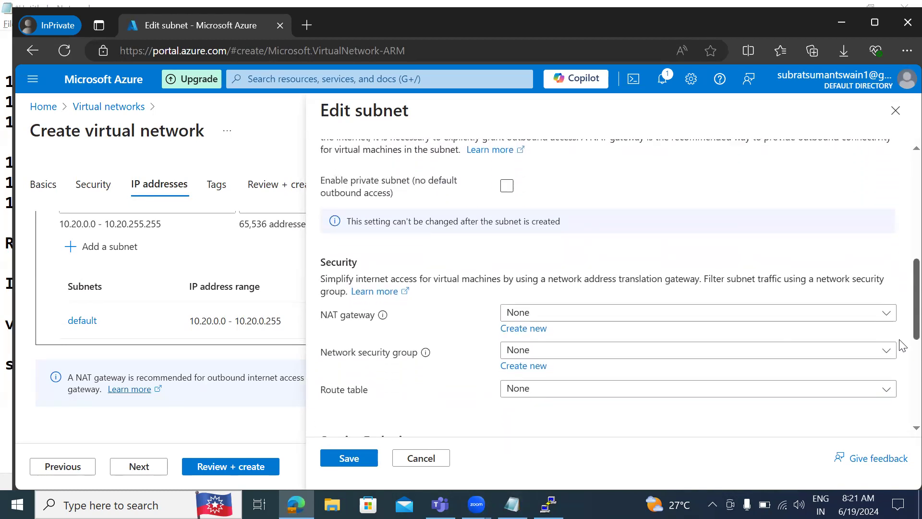
scroll(902, 356, "down", 1)
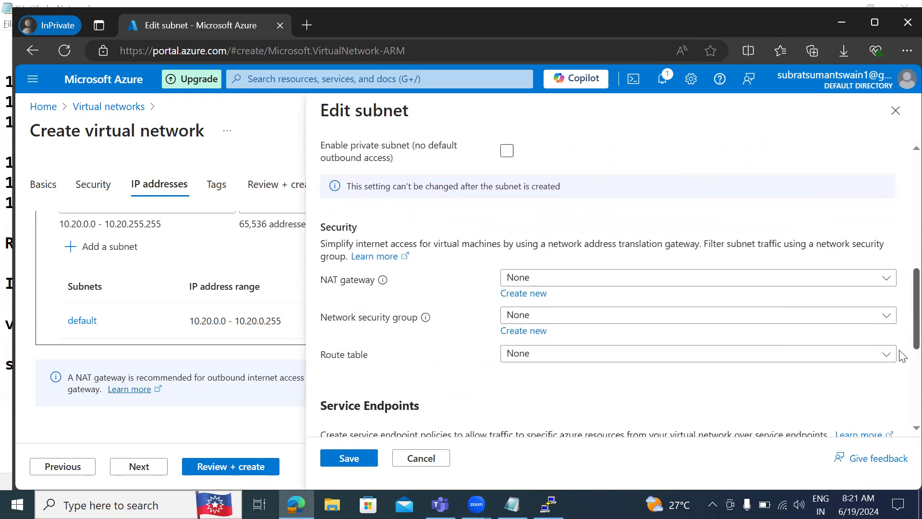
scroll(902, 356, "down", 1)
scroll(903, 361, "down", 1)
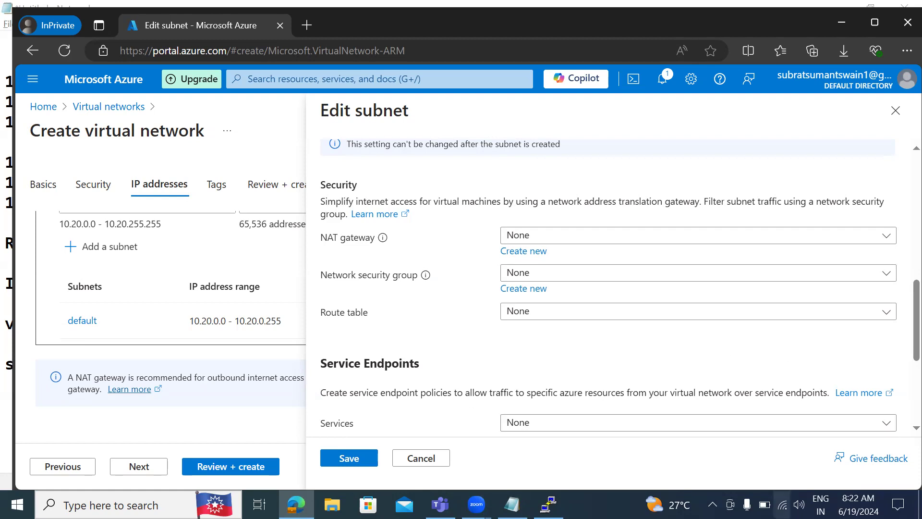
Disconnect the computer from the Cloudsoft Wi-Fi network and reconnect to it
left_click(782, 504)
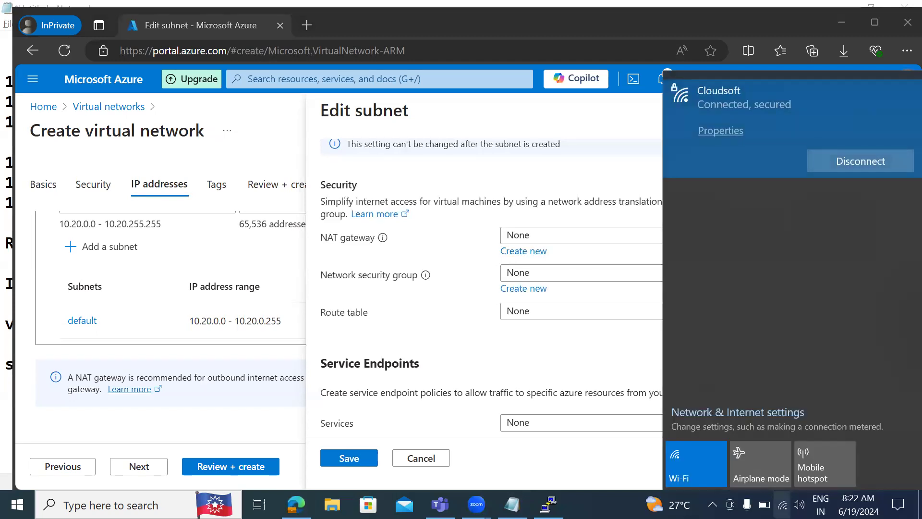
left_click(841, 167)
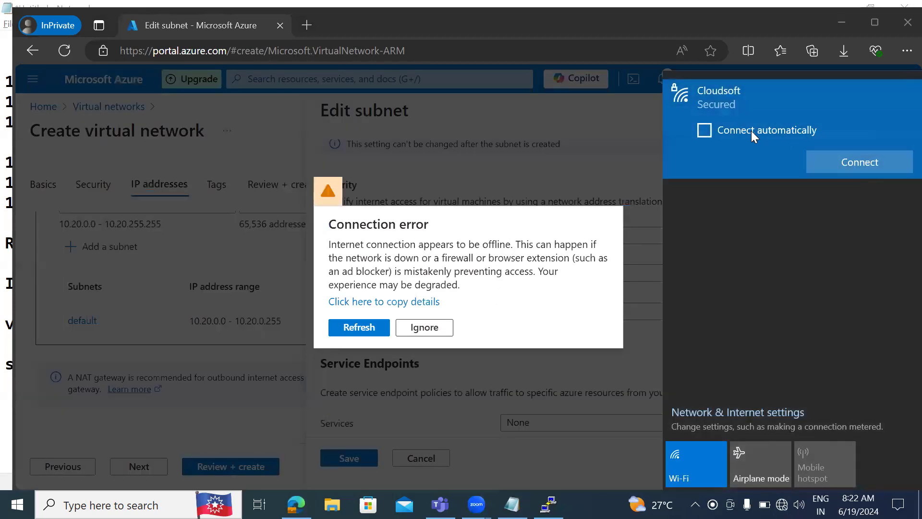
left_click(750, 130)
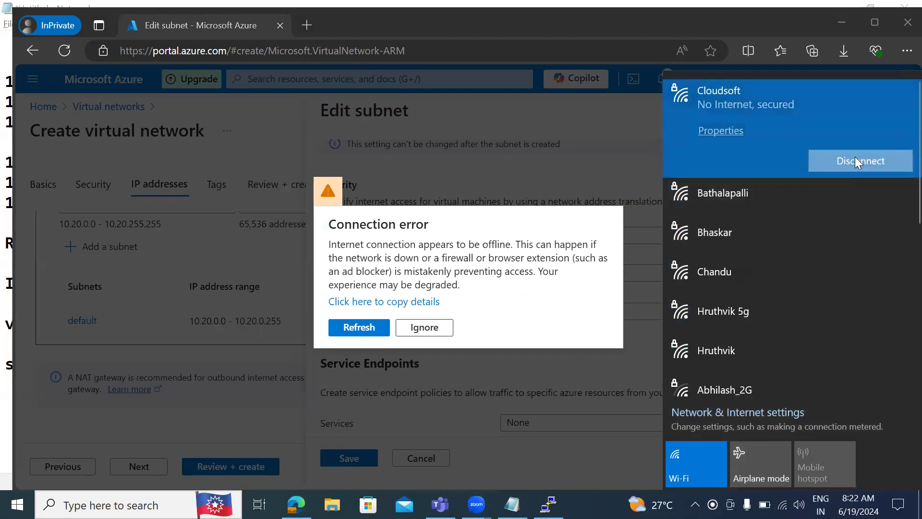
left_click(855, 157)
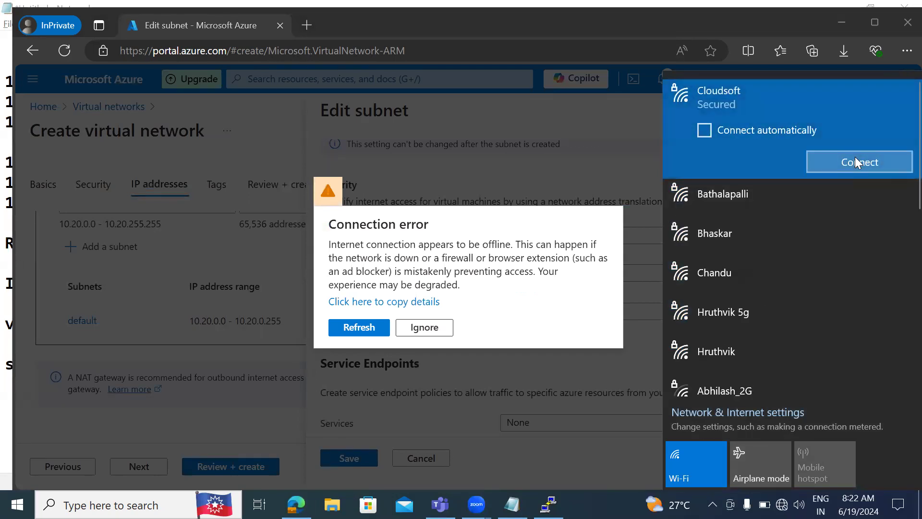
left_click(768, 129)
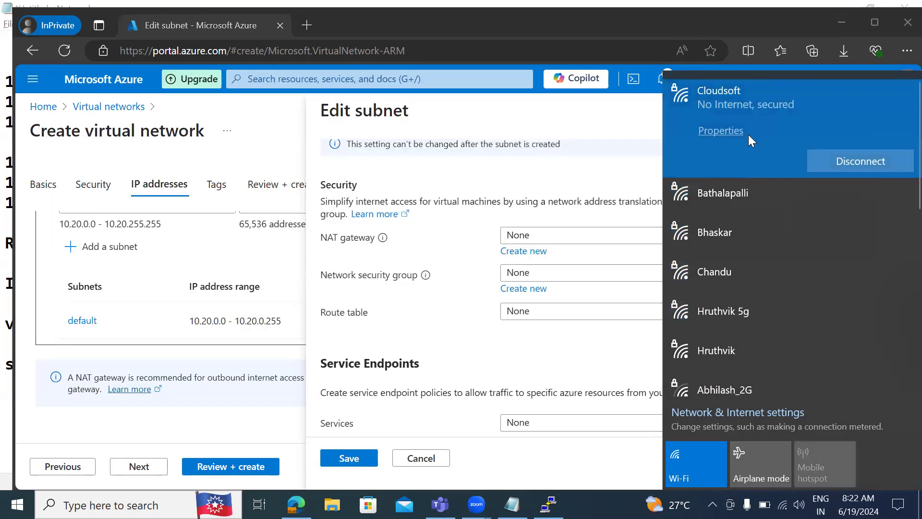
left_click(611, 174)
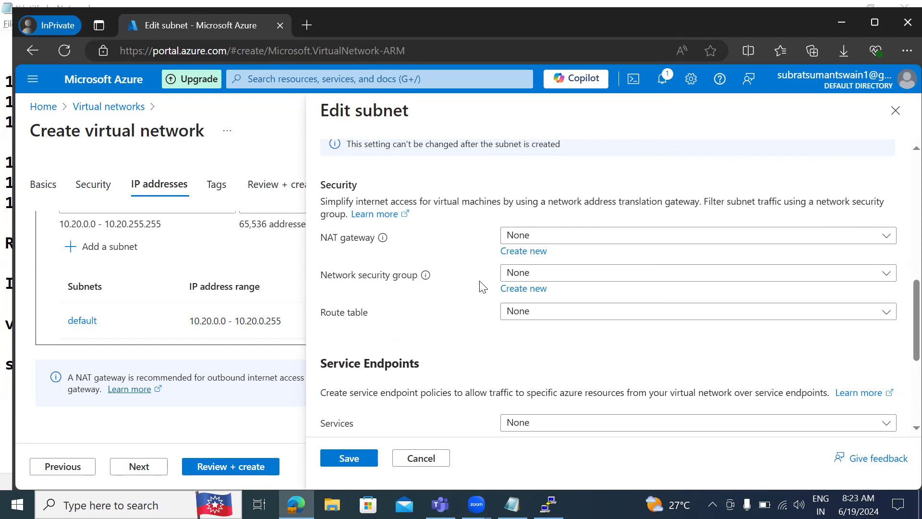
Open the form for a new network security group, and note in Notepad "NSG - We can attach at Either subnet level or VM level"
left_click(520, 290)
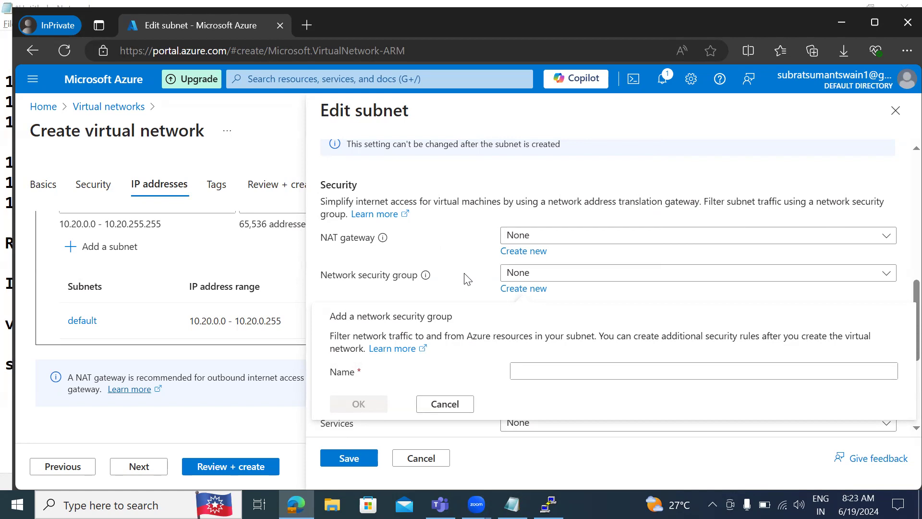
left_click(512, 504)
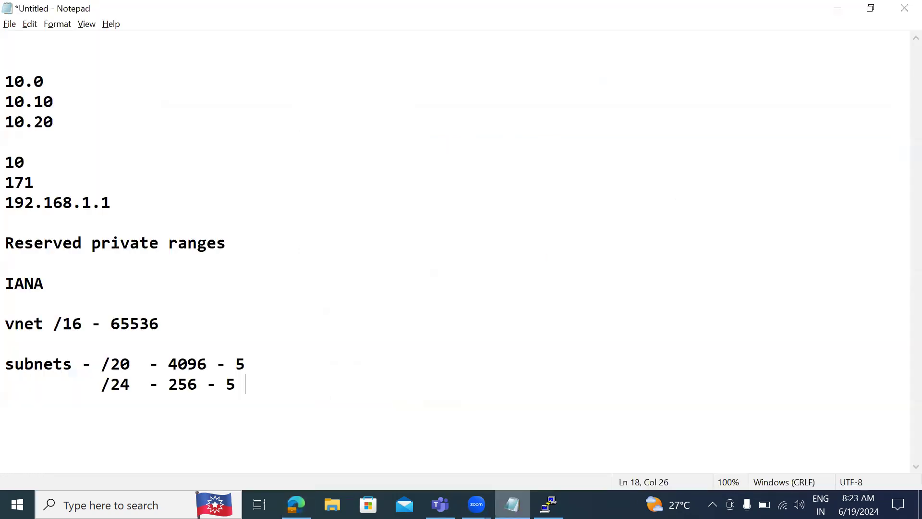
key("Return")
key("Return")
key("Return")
key("Return")
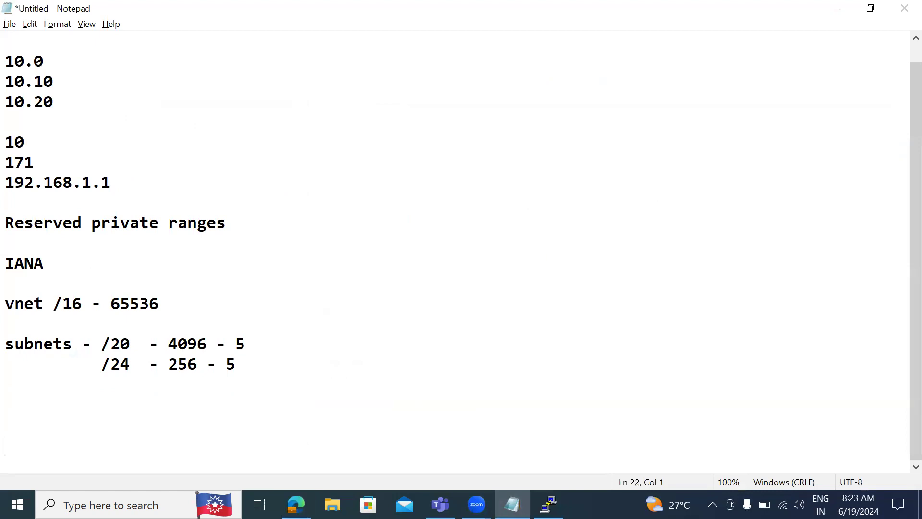
type("NSG - We can attach at Either subnet level or VM level")
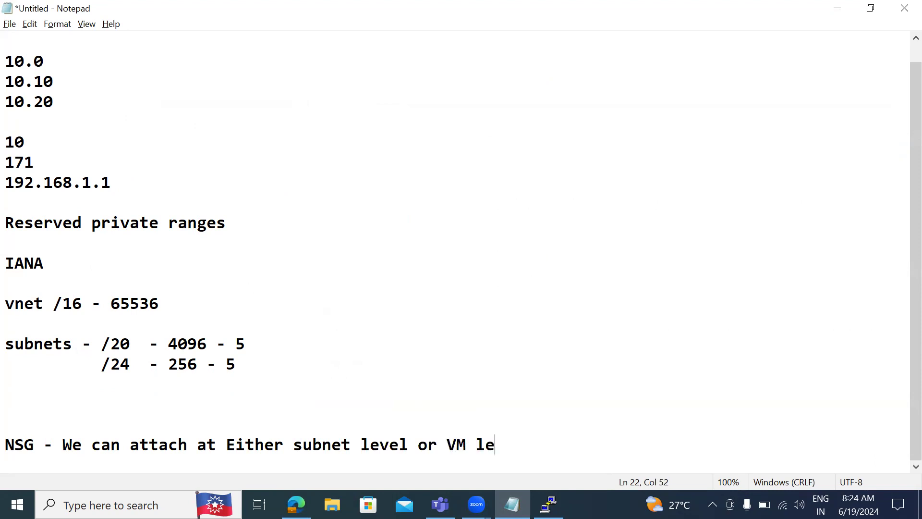
key("Return")
key("Return")
key("Return")
key("Return")
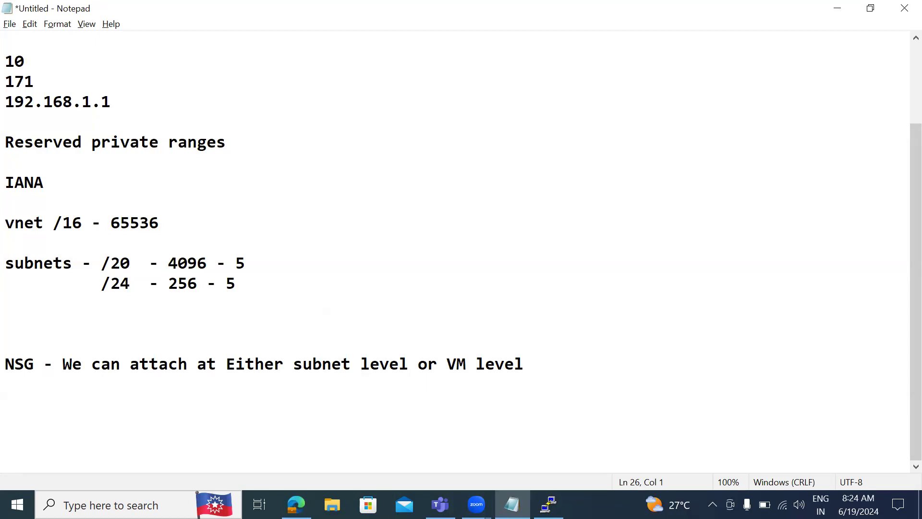
Return to the Azure portal and create a new network security group named azure-vnet-nsg for the subnet
key("alt+Tab")
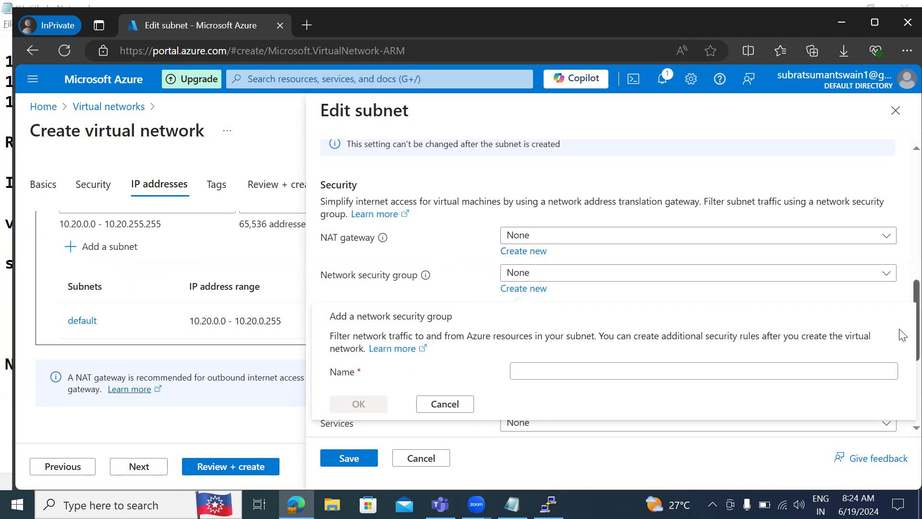
scroll(901, 334, "down", 3)
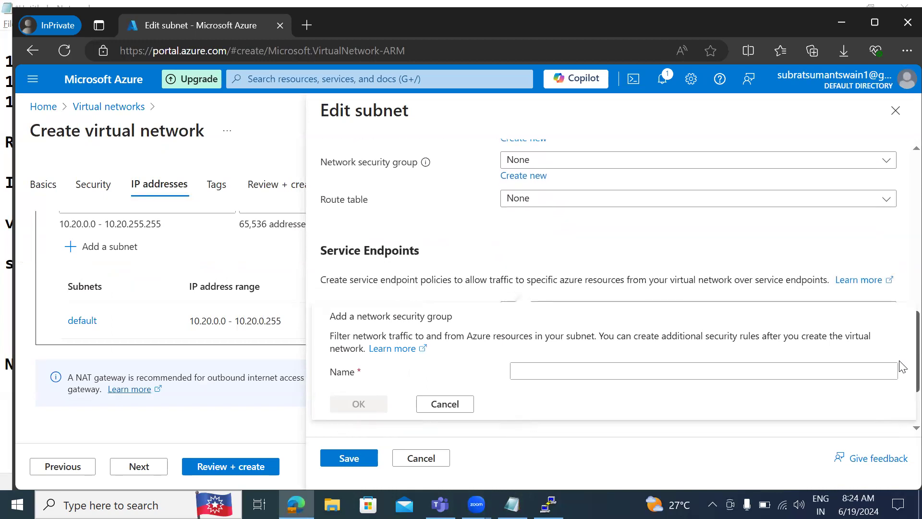
left_click(546, 375)
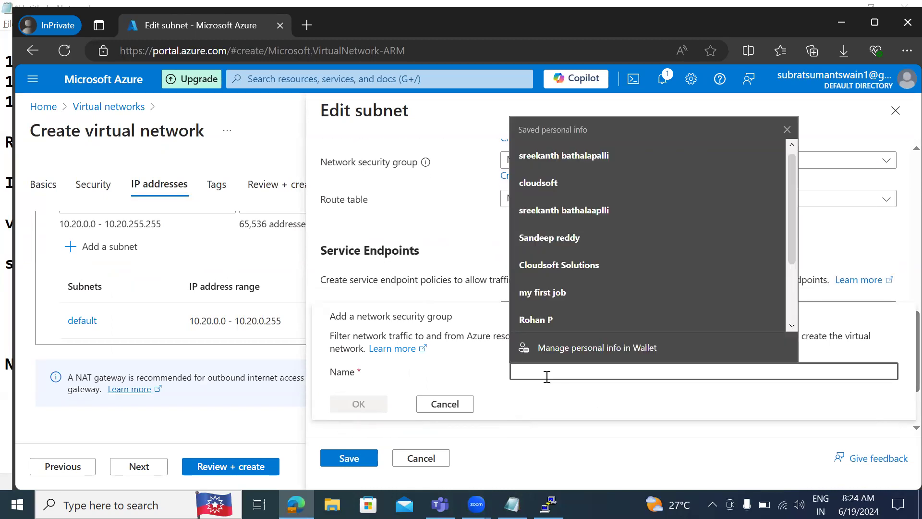
type("azure-vnet")
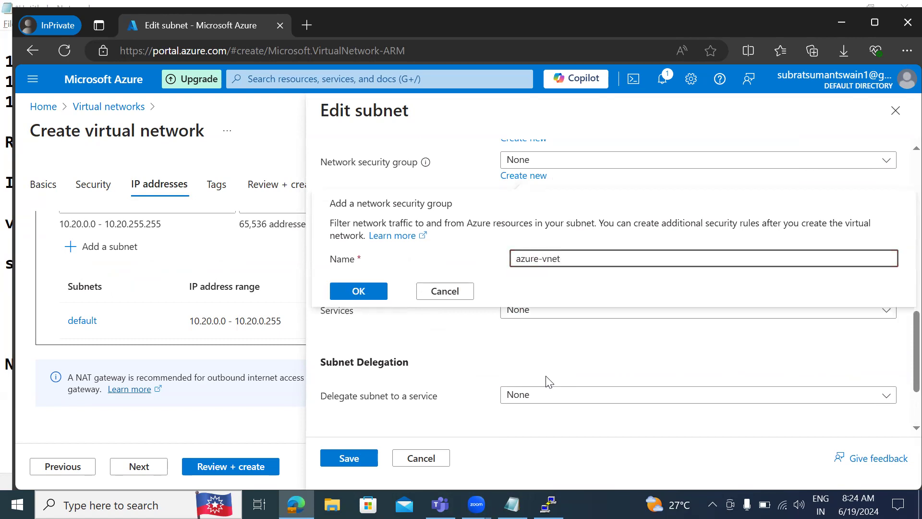
type("-nsg")
left_click(359, 293)
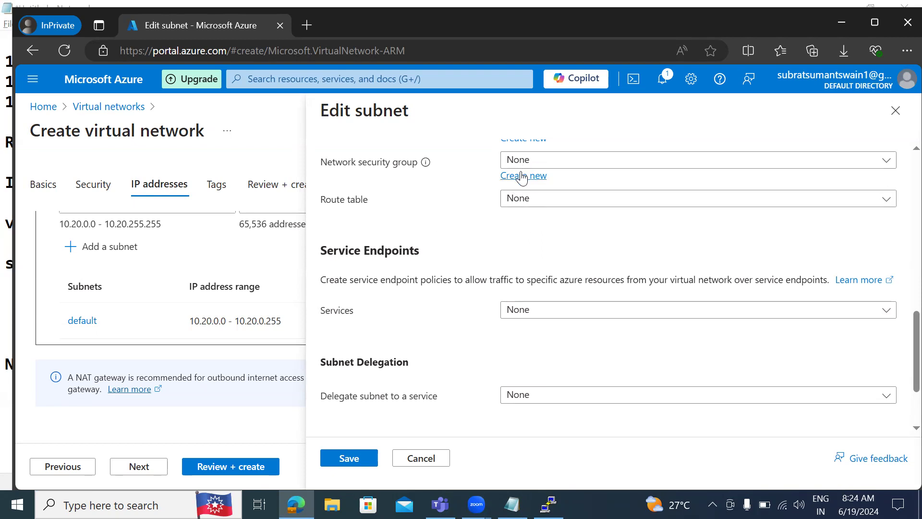
Assign the new azure-vnet-nsg as the subnet's network security group and dismiss the empty creation form
left_click(522, 177)
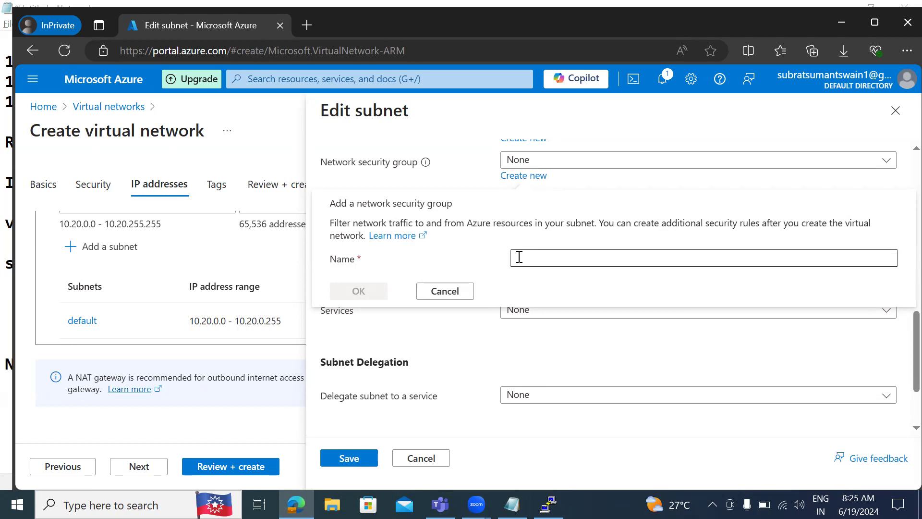
left_click(434, 296)
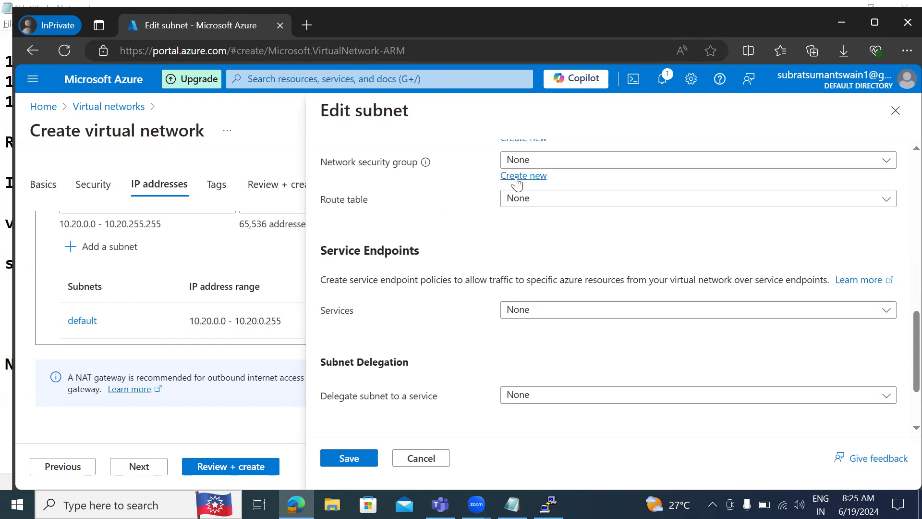
left_click(516, 177)
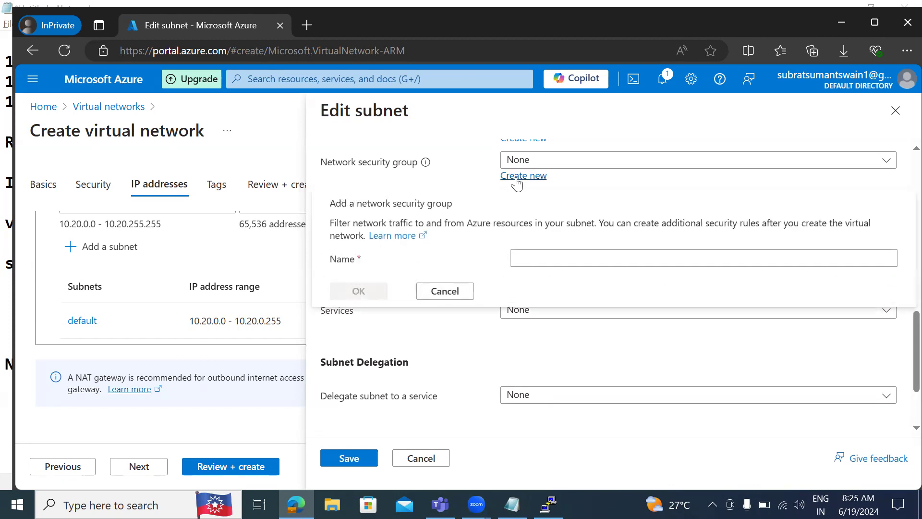
left_click(583, 161)
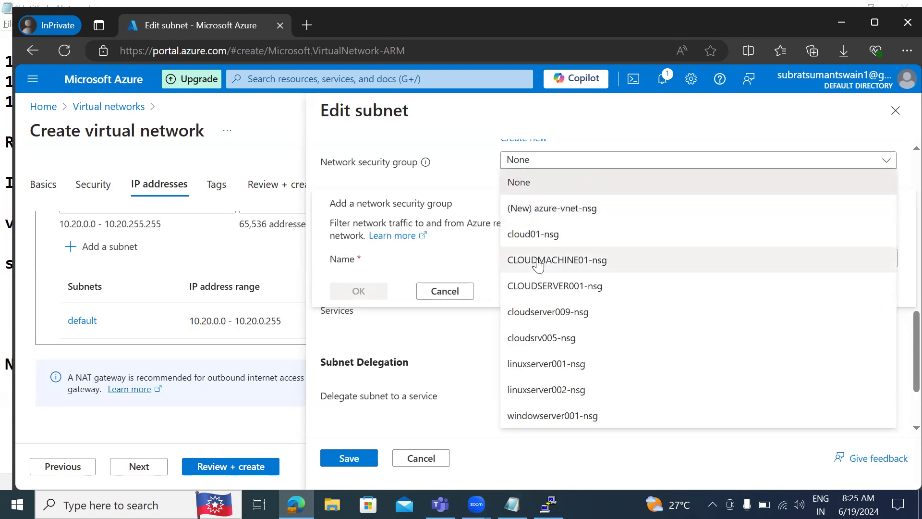
left_click(540, 206)
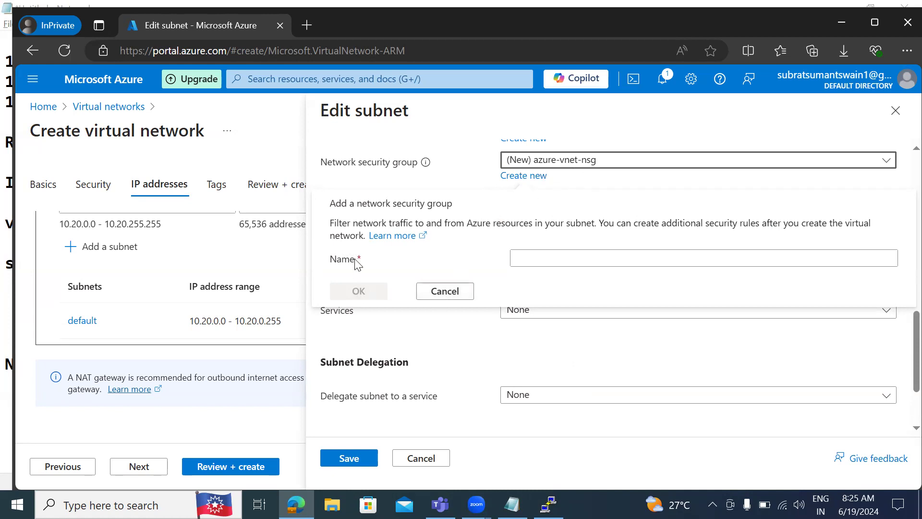
left_click(439, 295)
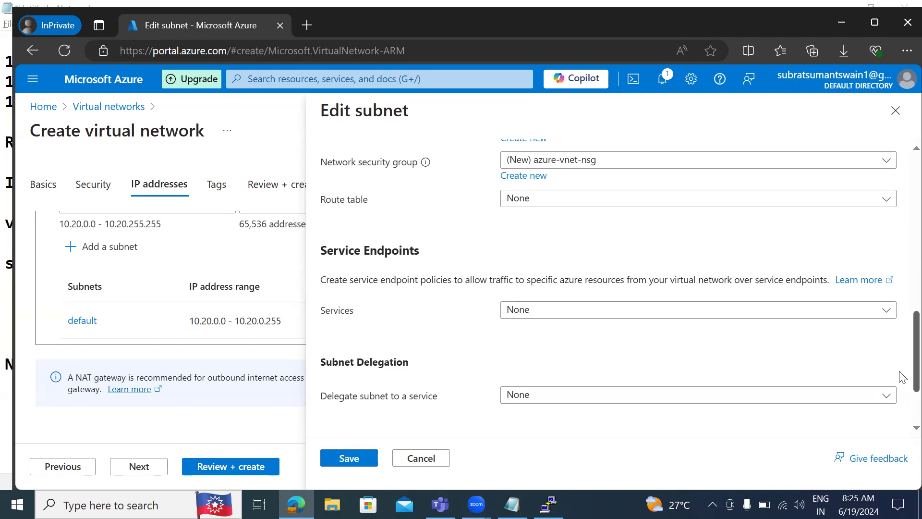
Switch to Notepad and add the heading "Service Endpoints:" below the NSG note, with blank lines beneath it
scroll(902, 377, "down", 3)
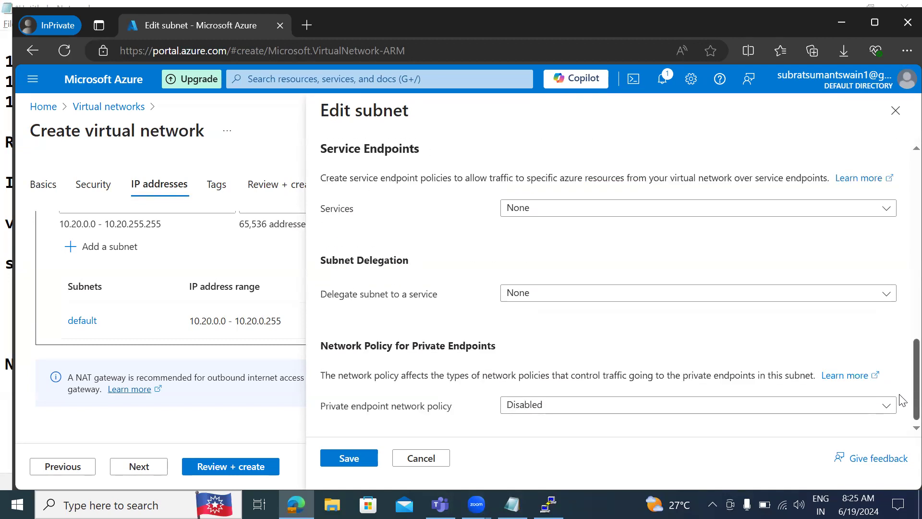
scroll(901, 399, "up", 1)
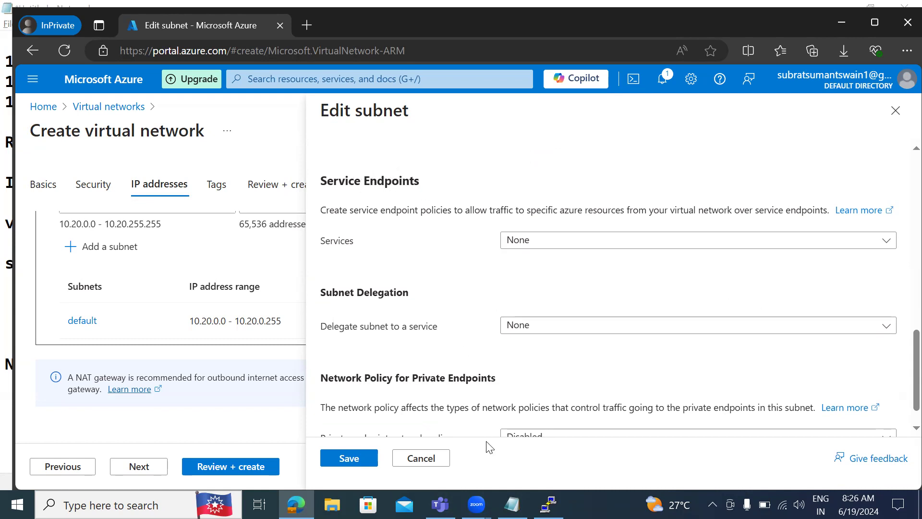
left_click(512, 505)
left_click(133, 402)
type("Ser")
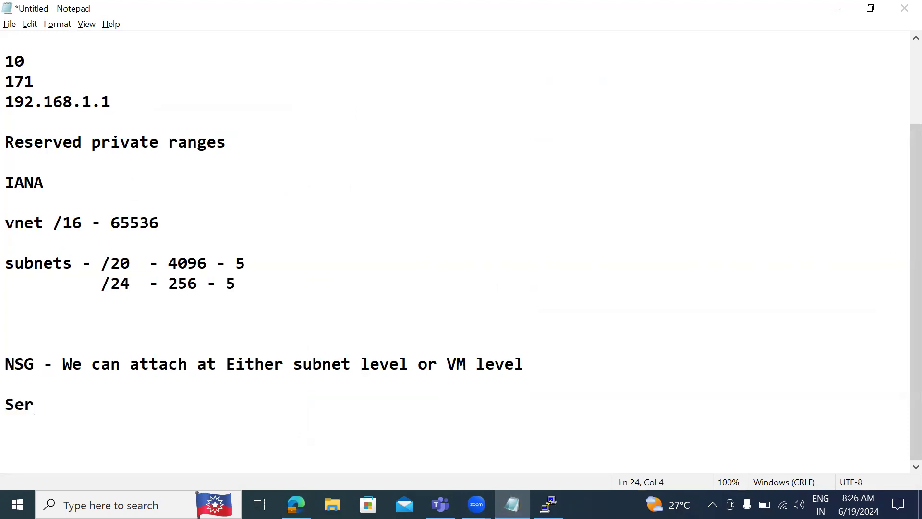
type("vice Endpoints")
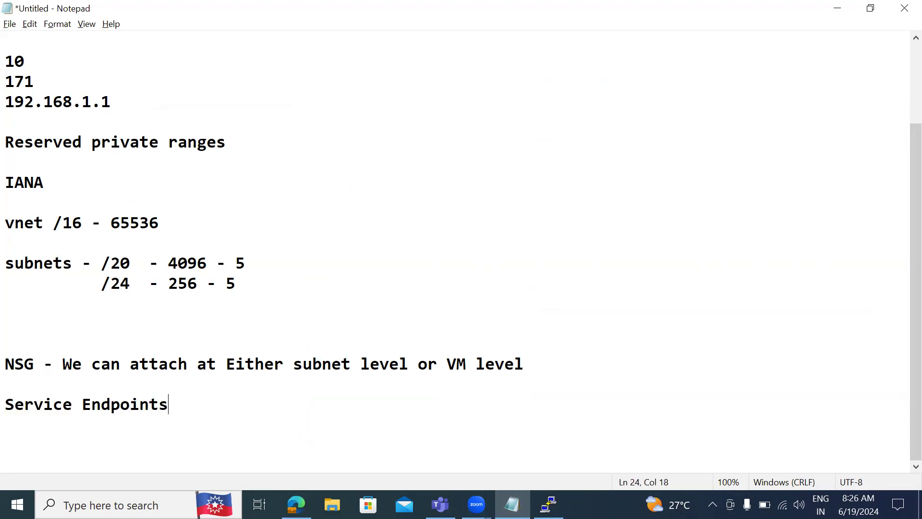
type(":")
key("Return")
key("Return")
key("Return")
key("Return")
key("Return")
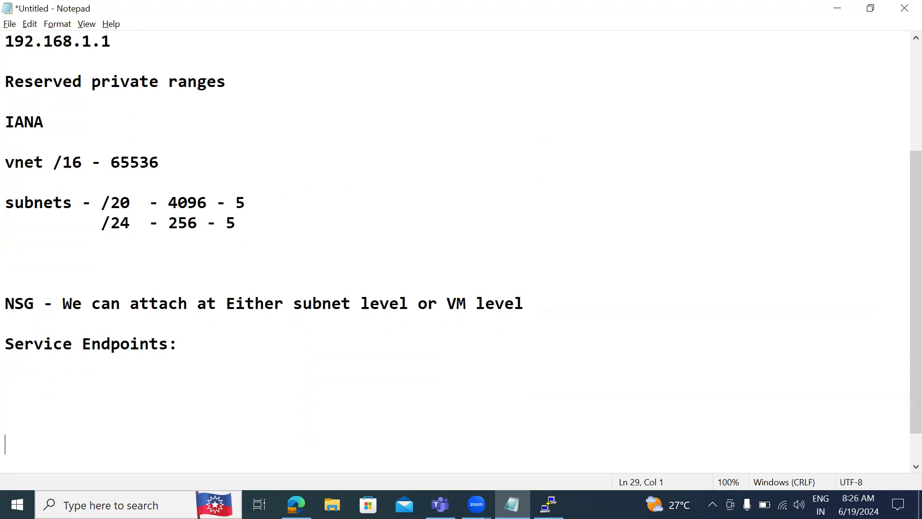
Add the line "Subnet - Azure paas base serverices" below the "Service Endpoints:" heading
left_click(133, 403)
type("Subnet - Azure ")
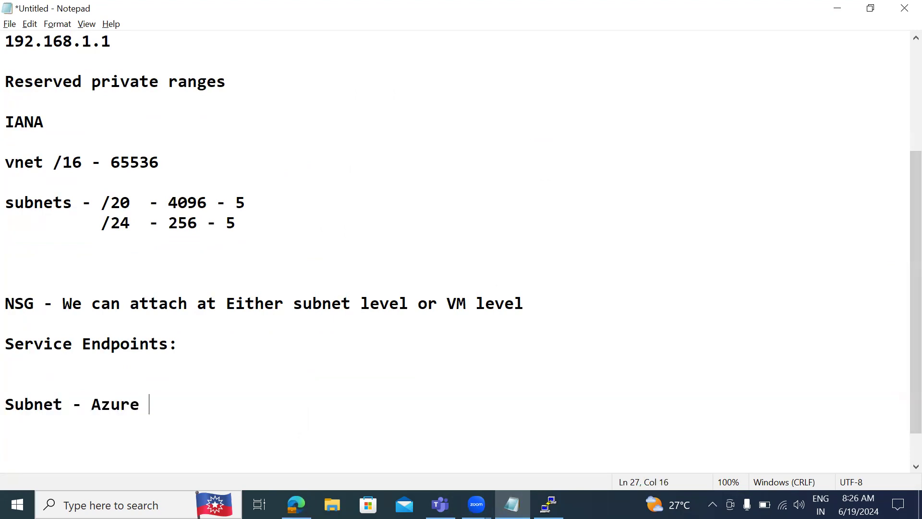
type("paas base server")
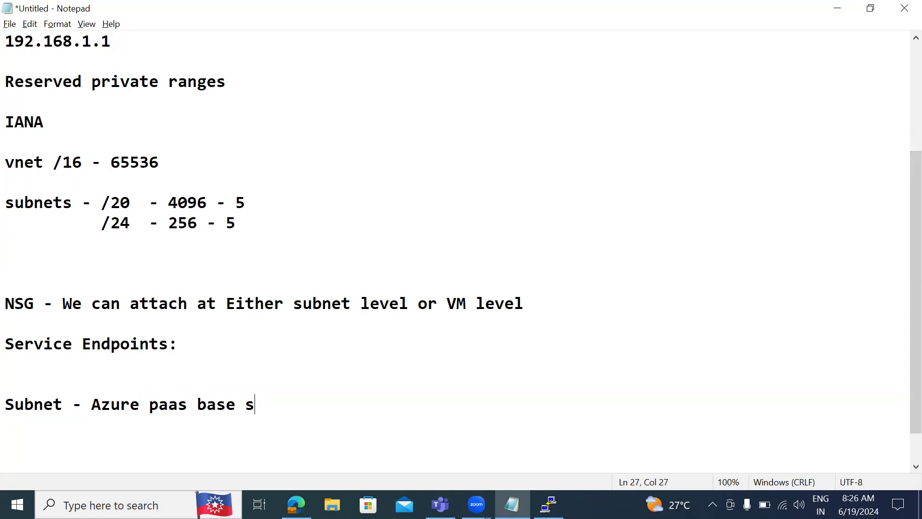
key("Return")
key("Return")
key("BackSpace")
key("BackSpace")
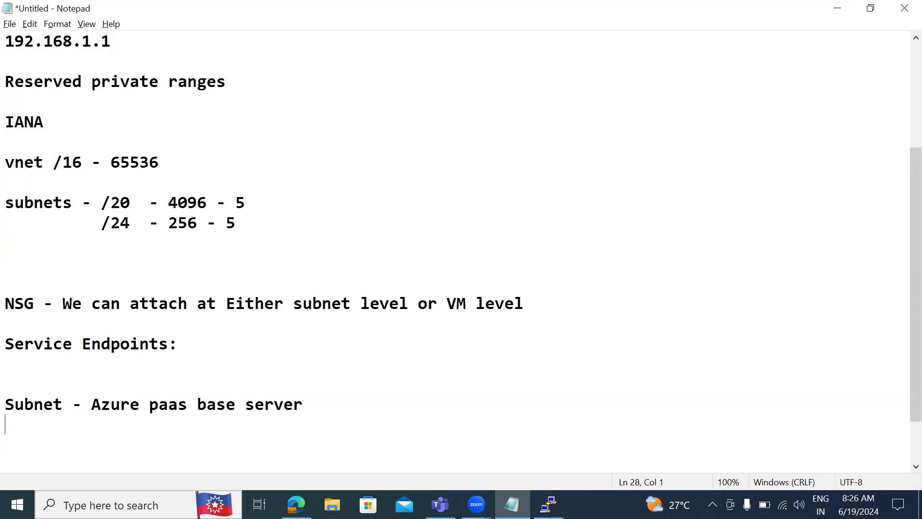
key("BackSpace")
type("i")
key("BackSpace")
type("rices")
Add the line "private - internet" below the "Subnet - Azure paas base serverices" line, separated by blank lines
key("Return")
key("Return")
key("Return")
type("pri")
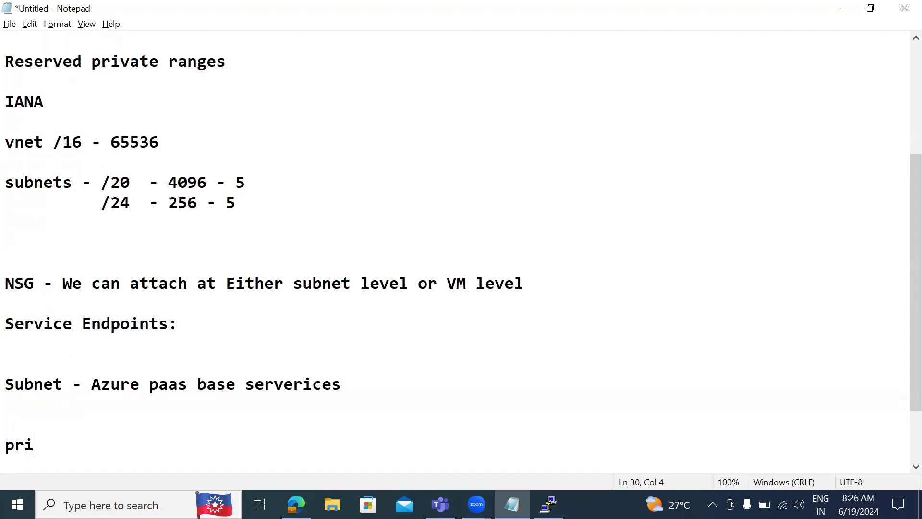
type("vate - internet")
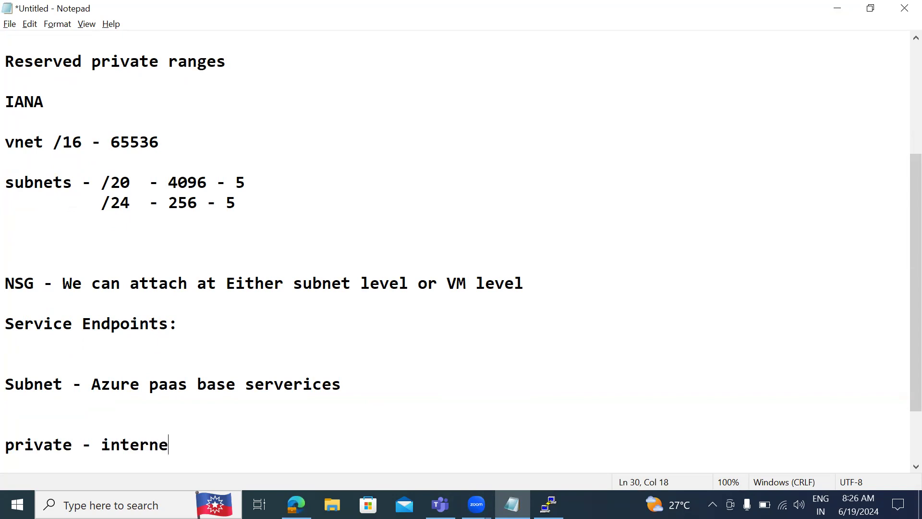
Add the line "it want to communicate over private network with azure paas services" below the "private - internet" line
key("Return")
key("Return")
key("Return")
type("it wan to")
key("BackSpace")
key("BackSpace")
key("BackSpace")
key("BackSpace")
type("t c")
key("BackSpace")
type("to communicate over ")
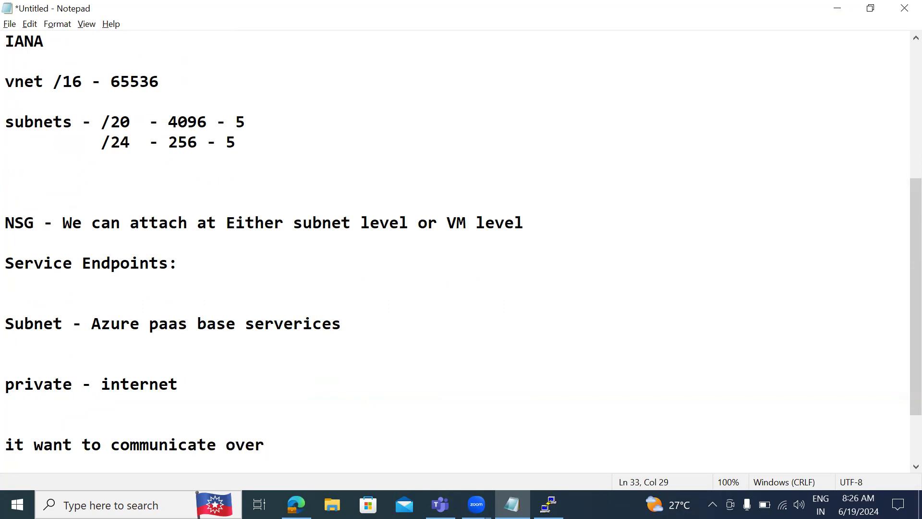
type("private network with azure paas servis")
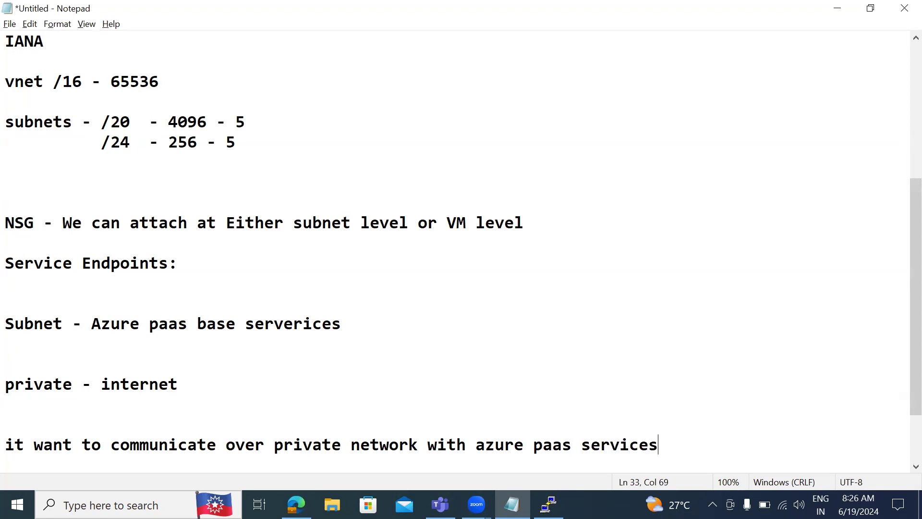
key("Return")
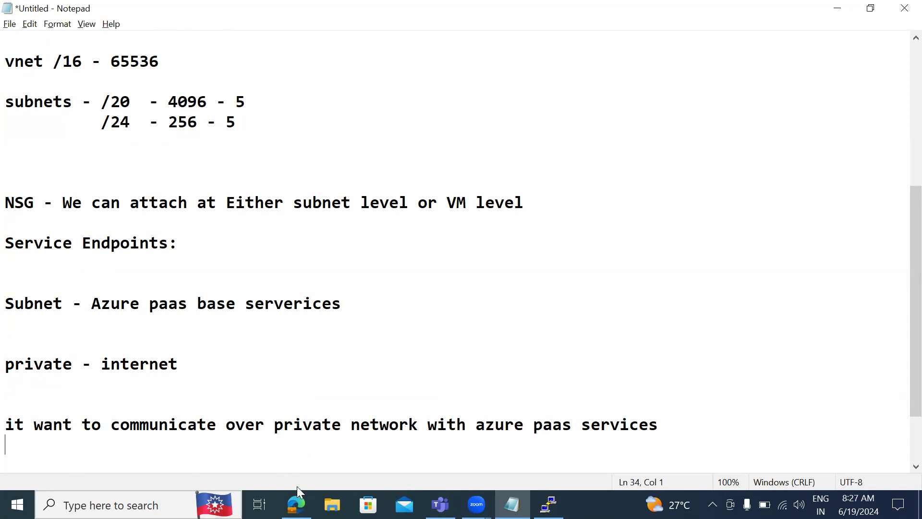
Switch to the Azure portal, select Microsoft.AzureActiveDirectory as the subnet's service endpoint, and return to Notepad
left_click(296, 503)
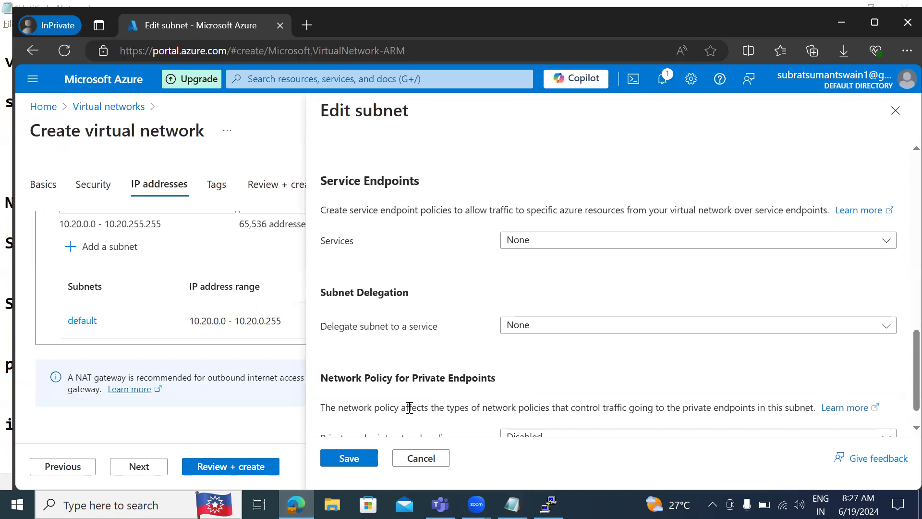
left_click(577, 248)
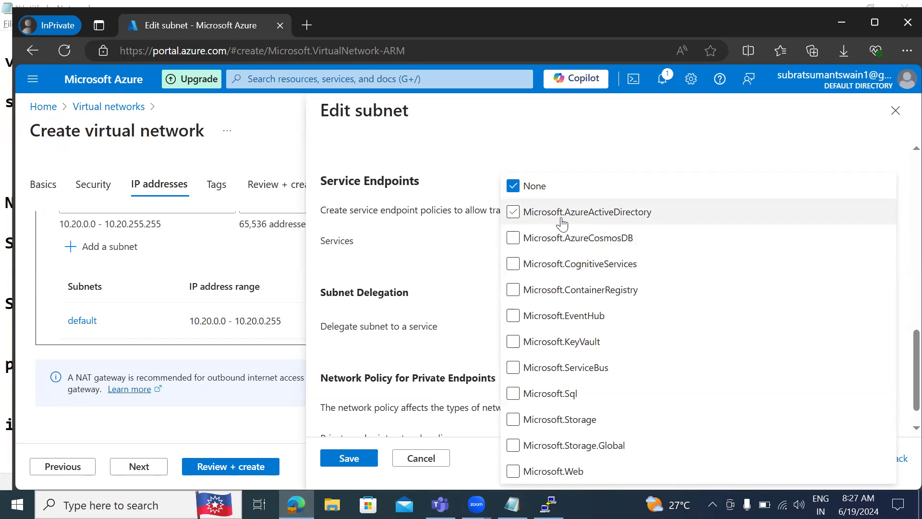
left_click(617, 222)
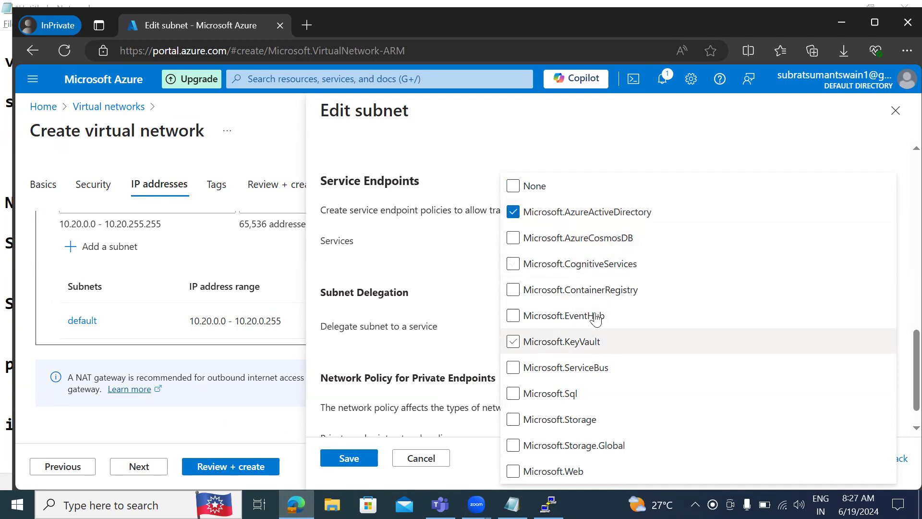
left_click(902, 387)
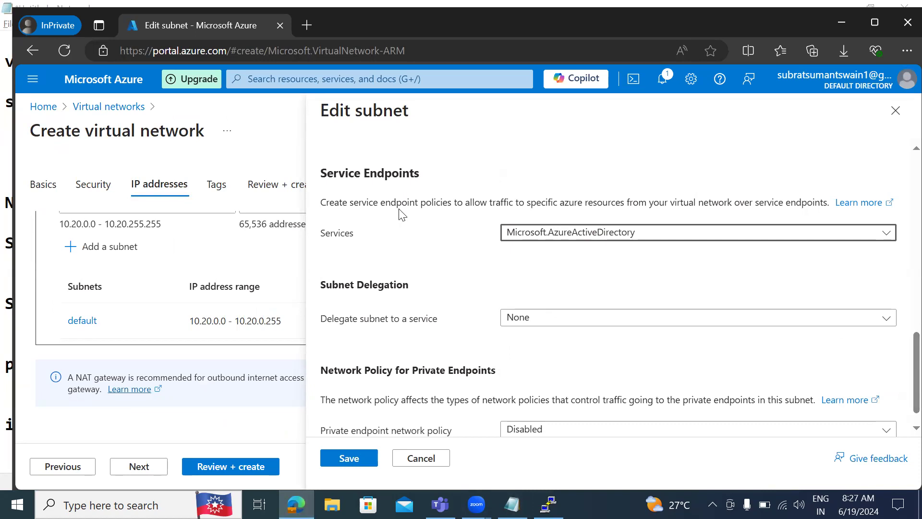
left_click(535, 233)
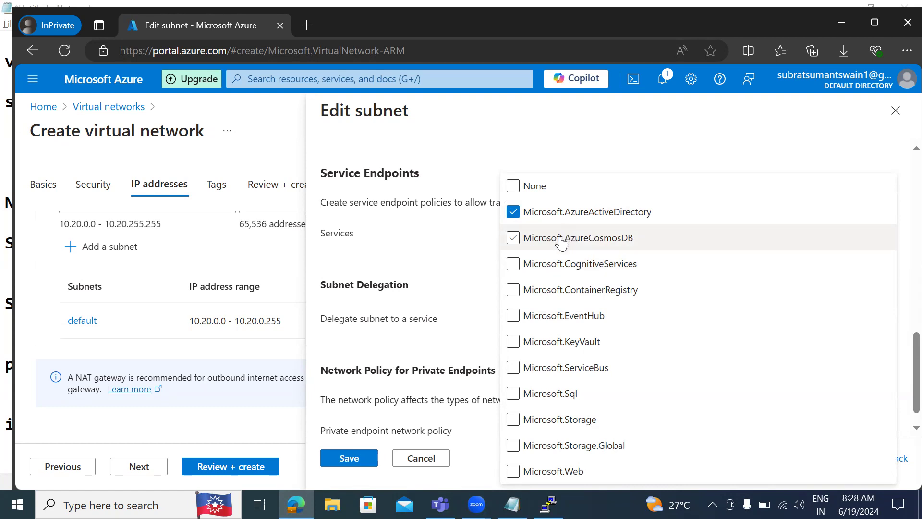
left_click(511, 504)
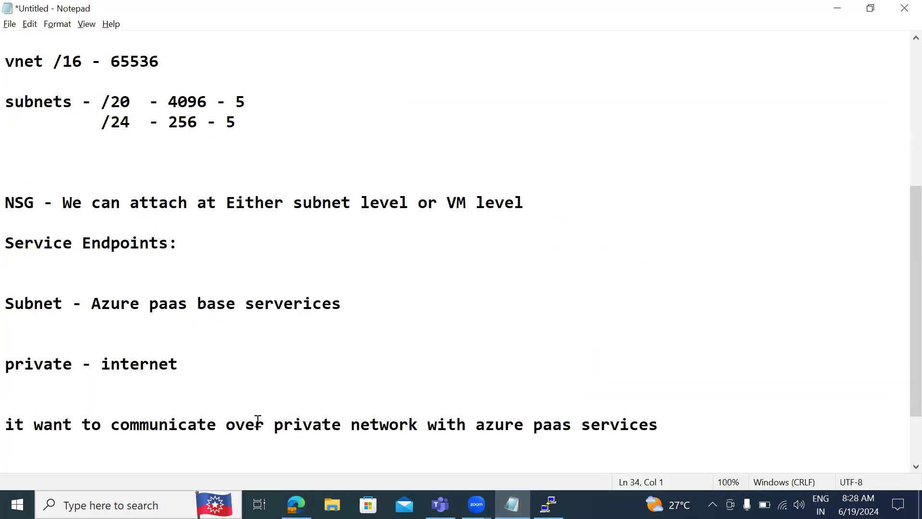
left_click(169, 426)
key("Return")
key("Return")
key("Return")
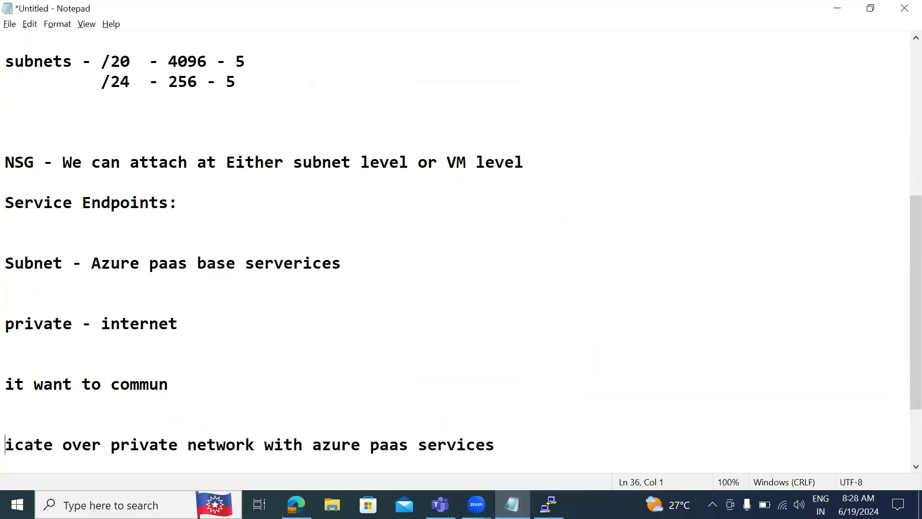
key("BackSpace")
key("BackSpace")
key("BackSpace")
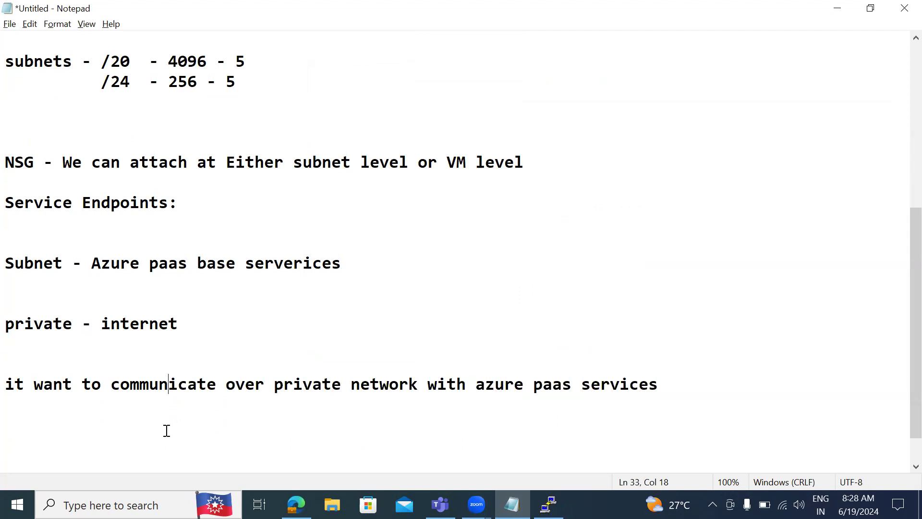
Add the line "SQL and nosql" below the sentence about communicating over a private network, with a blank line between
left_click(661, 386)
key("Return")
key("Return")
type("SQL and nos")
key("BackSpace")
key("BackSpace")
type("s")
key("BackSpace")
type("ql")
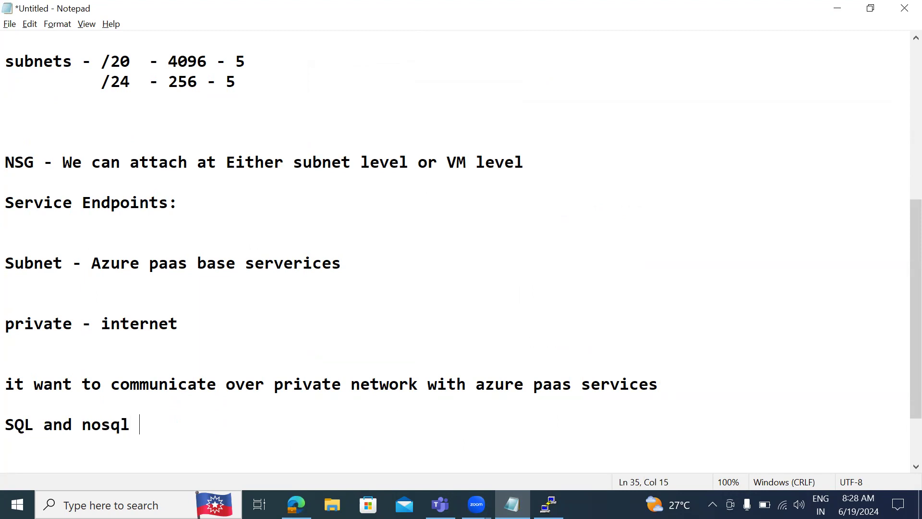
Add the line "cosomos - Azure no sql" below the "SQL and nosql" line
key("Return")
key("Return")
type("cosomma")
key("BackSpace")
key("BackSpace")
type("os - Azure s")
key("BackSpace")
type("no sql")
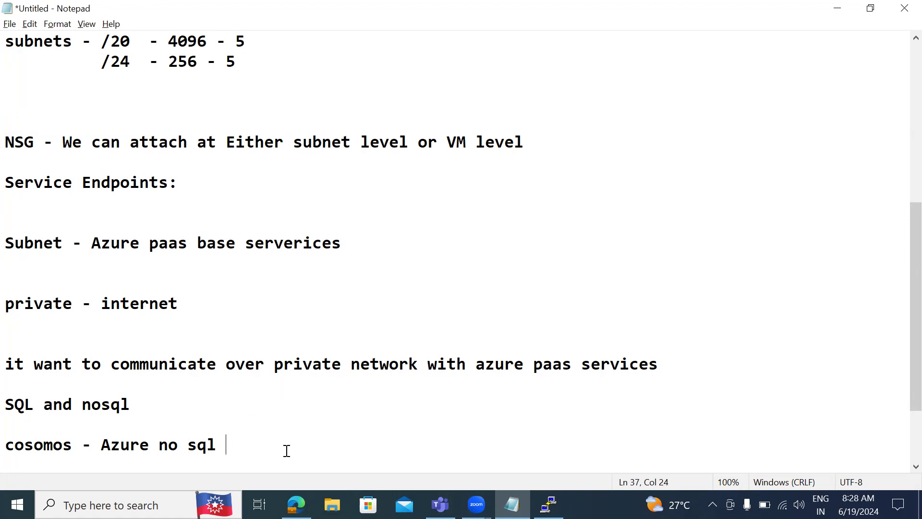
Check the service endpoint list in the Azure portal, and return to Notepad to add "over a private network" below the cosomos line
left_click(296, 504)
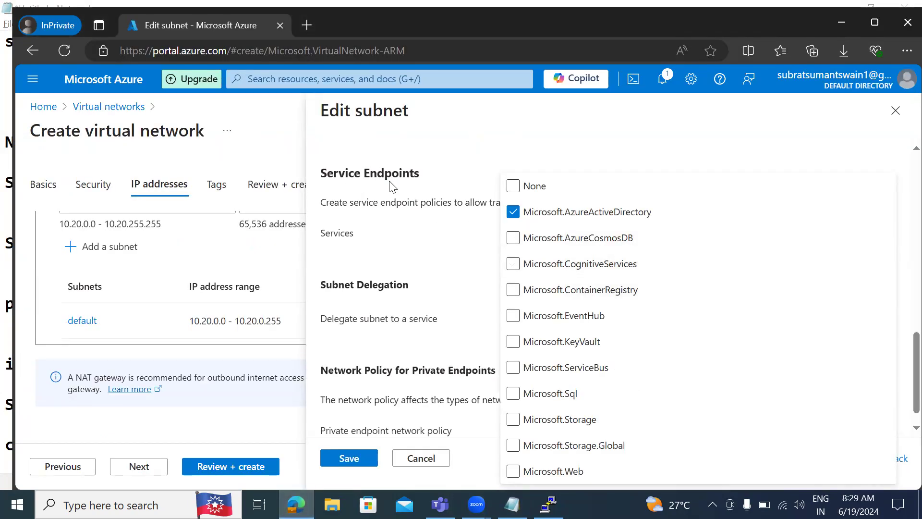
left_click(512, 504)
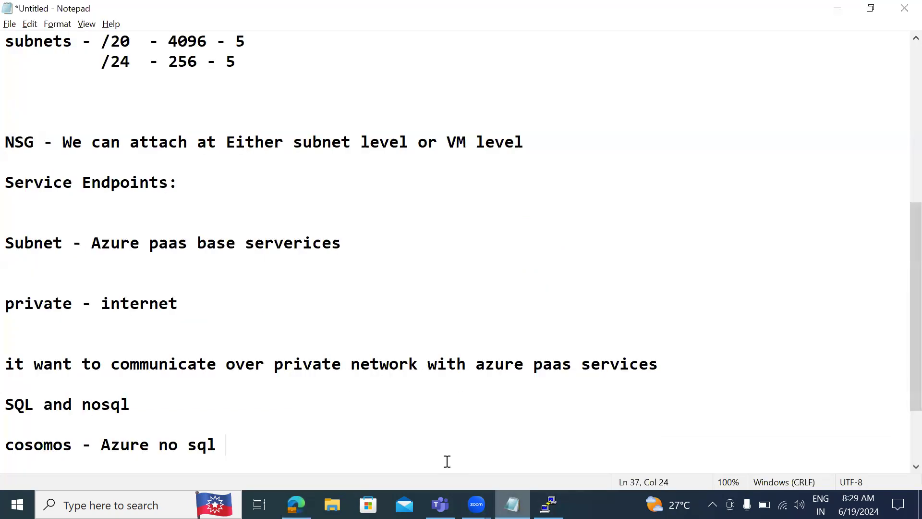
key("Return")
key("Return")
key("Return")
type("over a private nwtw")
key("BackSpace")
key("BackSpace")
key("BackSpace")
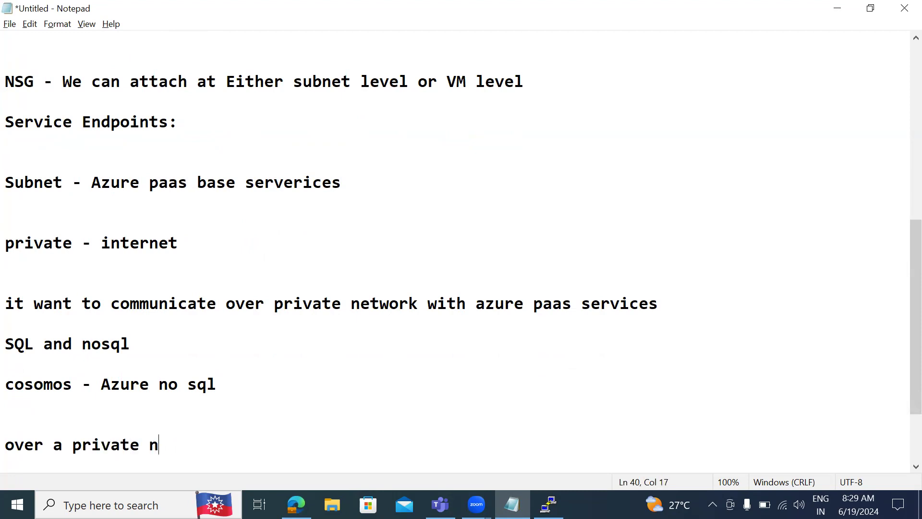
type("etwork")
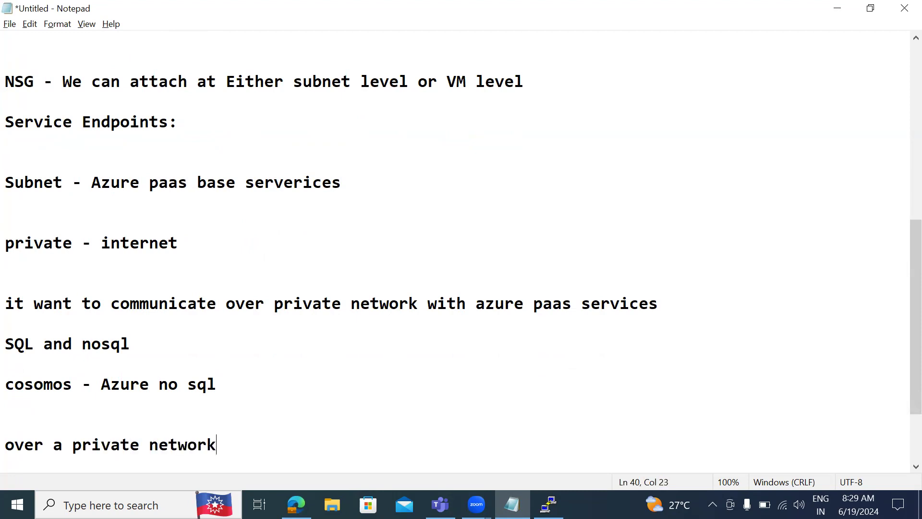
Extend the "over a private network" line with "our vm - azure ad" and add "azure sql" on the line beneath
type(" oru")
key("BackSpace")
key("BackSpace")
key("BackSpace")
key("BackSpace")
type("our vm ")
type("- ")
type("azure ")
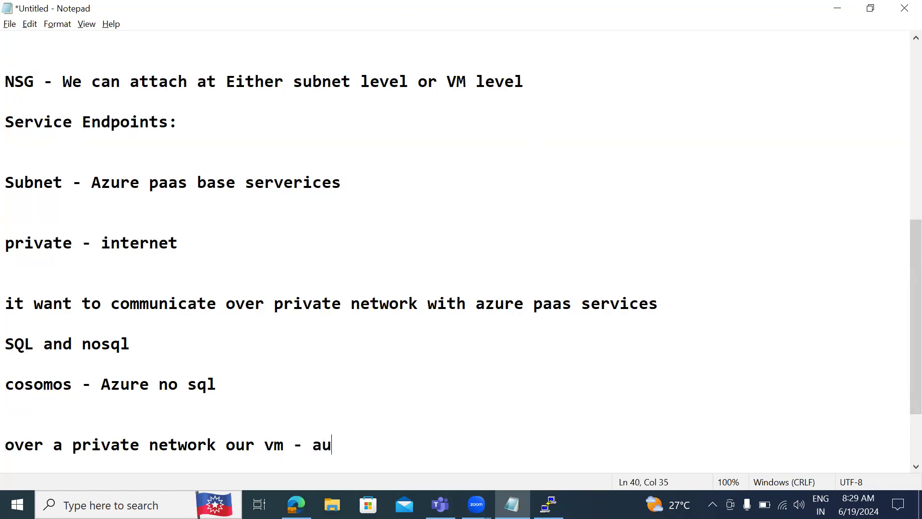
type("ad")
key("Return")
type("azure sql")
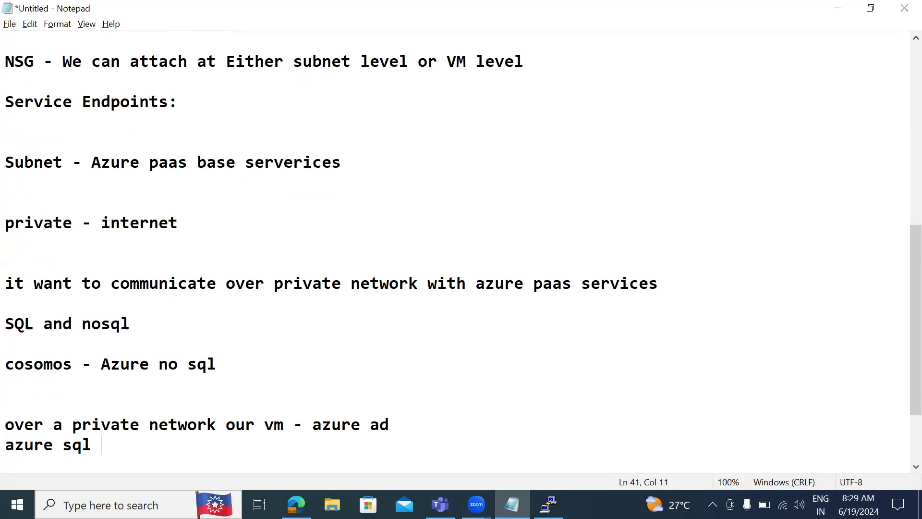
Return to the Azure portal and add Microsoft.Sql, Microsoft.Storage, Microsoft.Web and Microsoft.KeyVault to the subnet's service endpoints
left_click(296, 505)
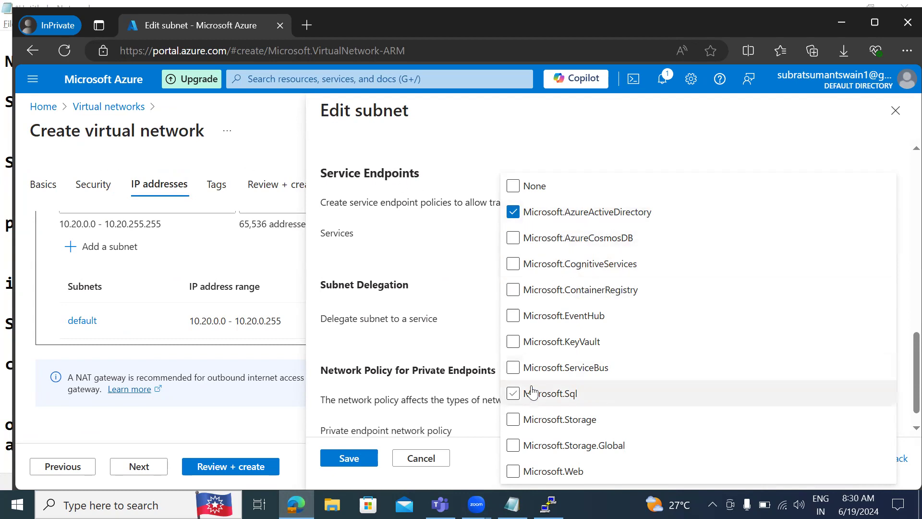
left_click(515, 395)
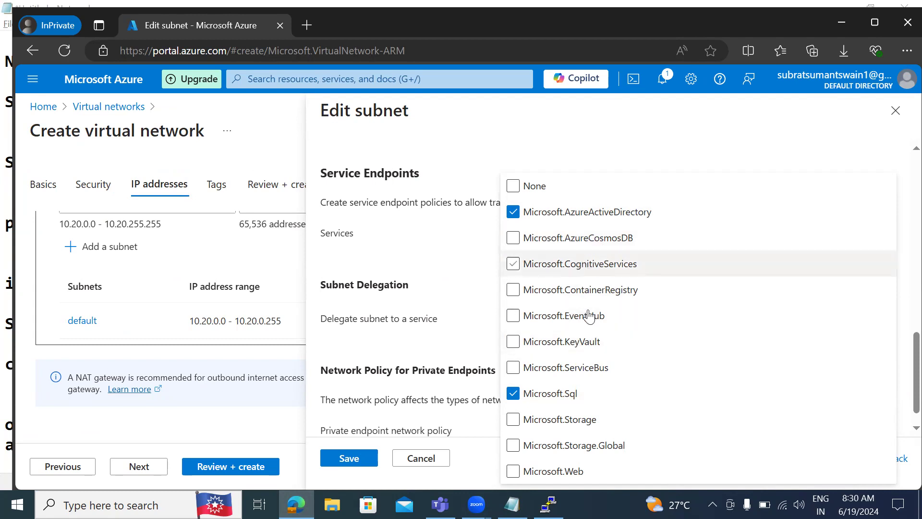
left_click(902, 384)
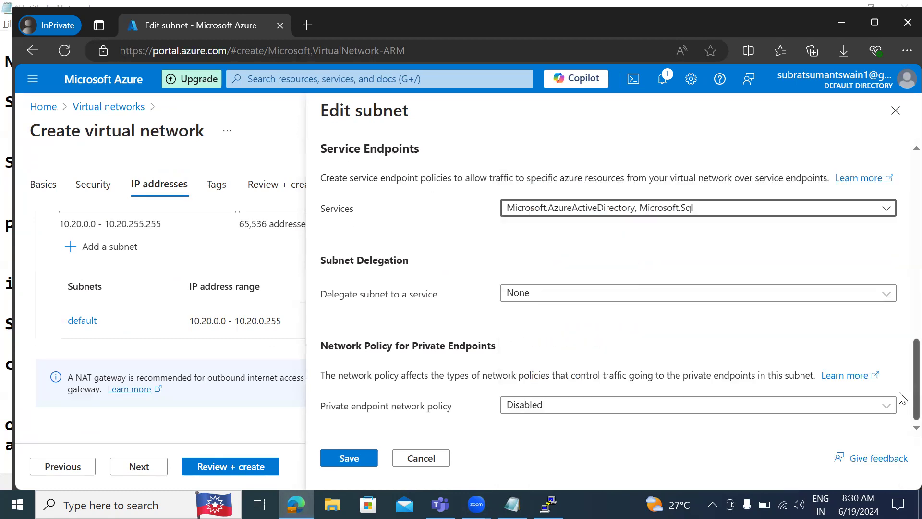
left_click(615, 219)
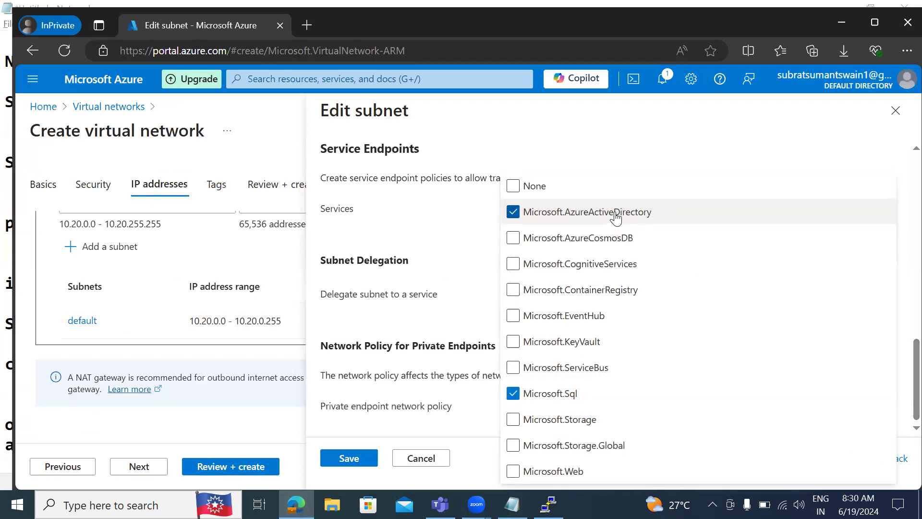
left_click(511, 422)
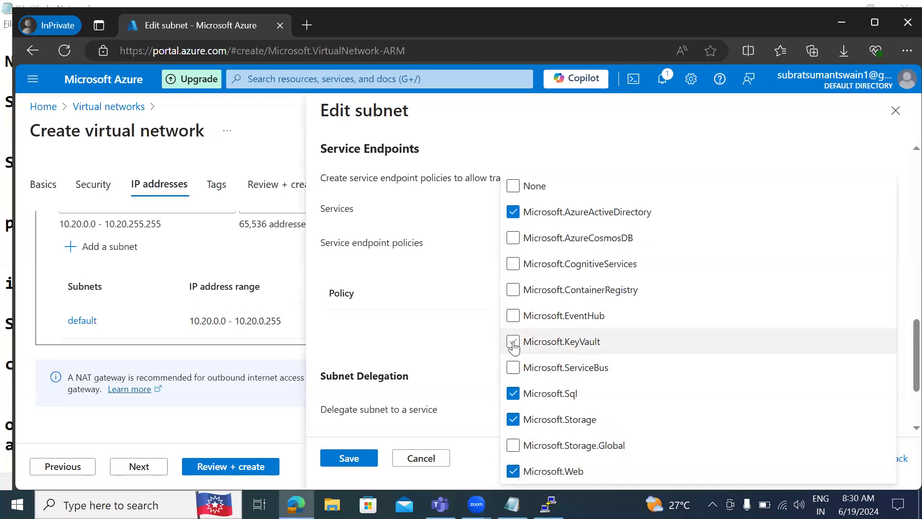
left_click(513, 343)
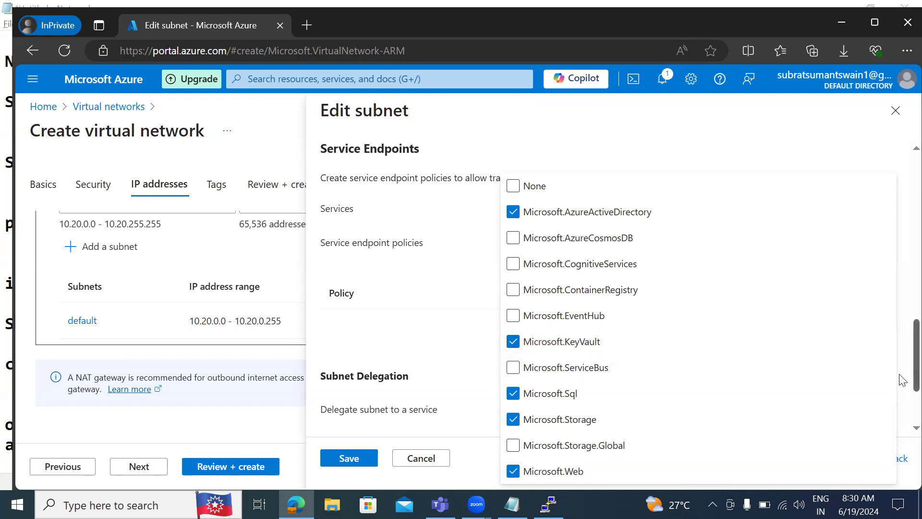
Inspect the private endpoint network policy options, keep the policy set to Disabled, and save the subnet
scroll(900, 399, "down", 3)
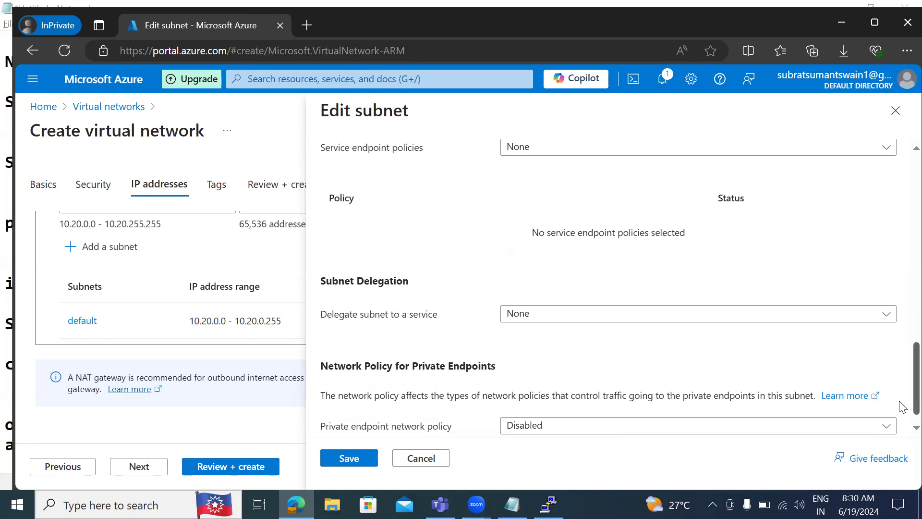
scroll(902, 408, "down", 1)
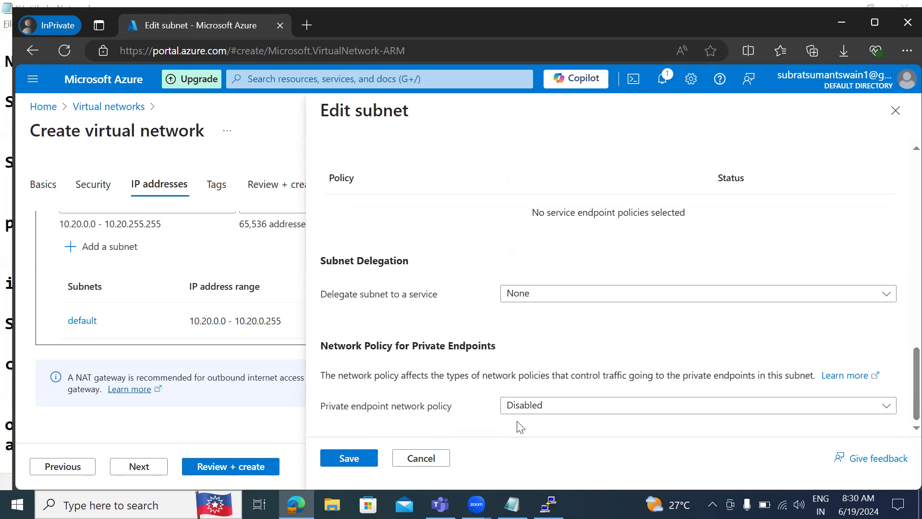
left_click(531, 413)
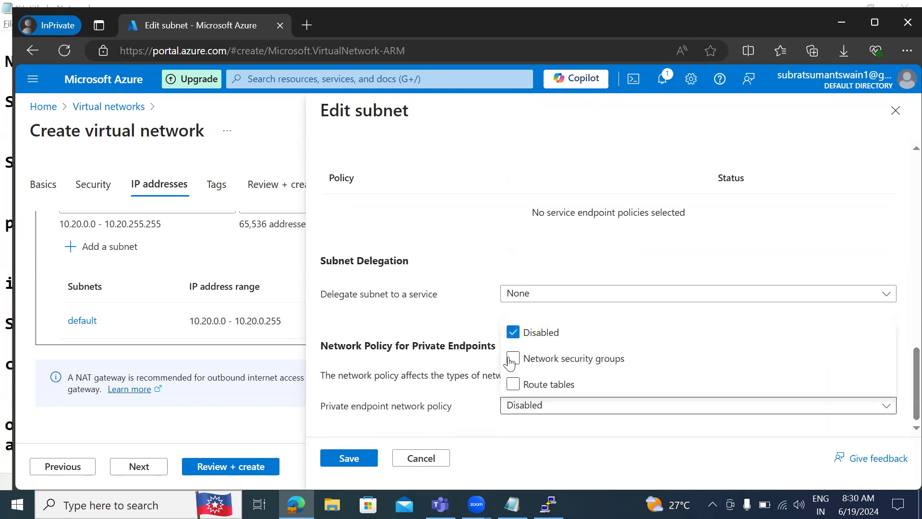
left_click(483, 424)
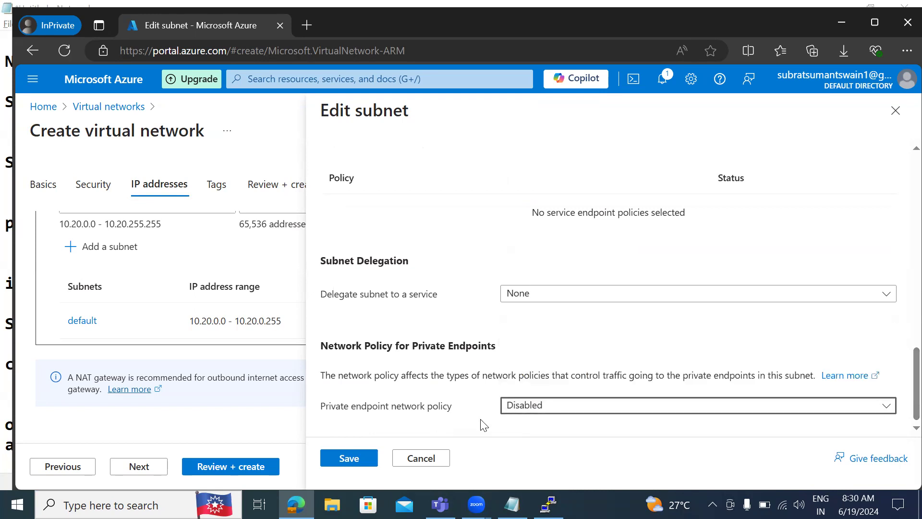
left_click(349, 458)
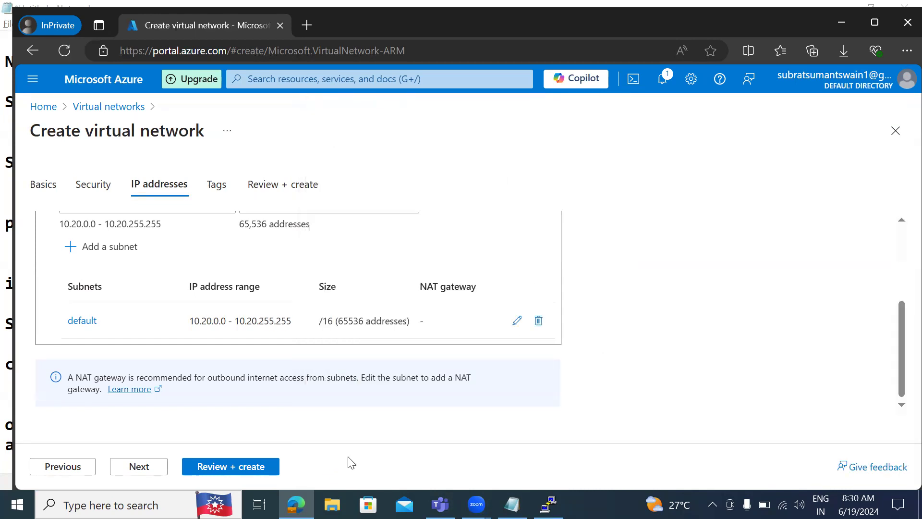
Switch to Notepad, append five blank lines after the "azure sql" line, and return to the Azure portal
left_click(512, 504)
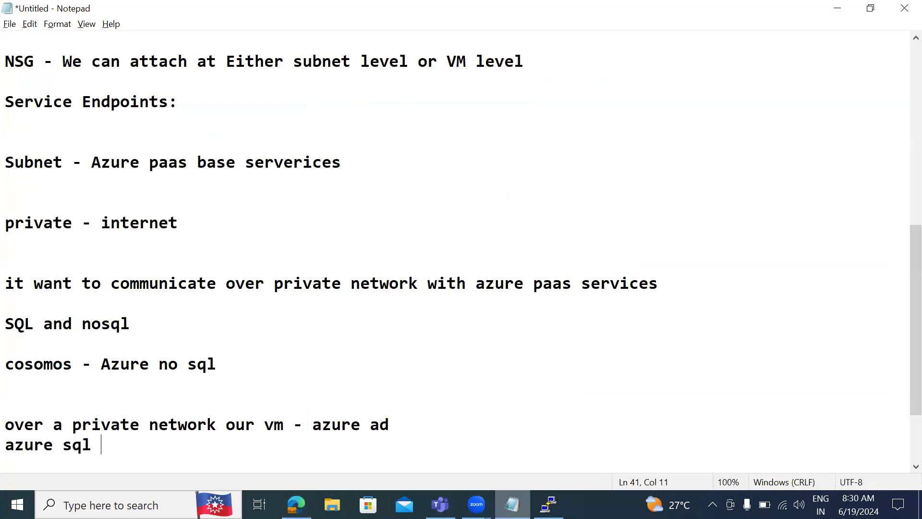
key("Return")
key("Return")
key("Return")
key("Return")
key("Return")
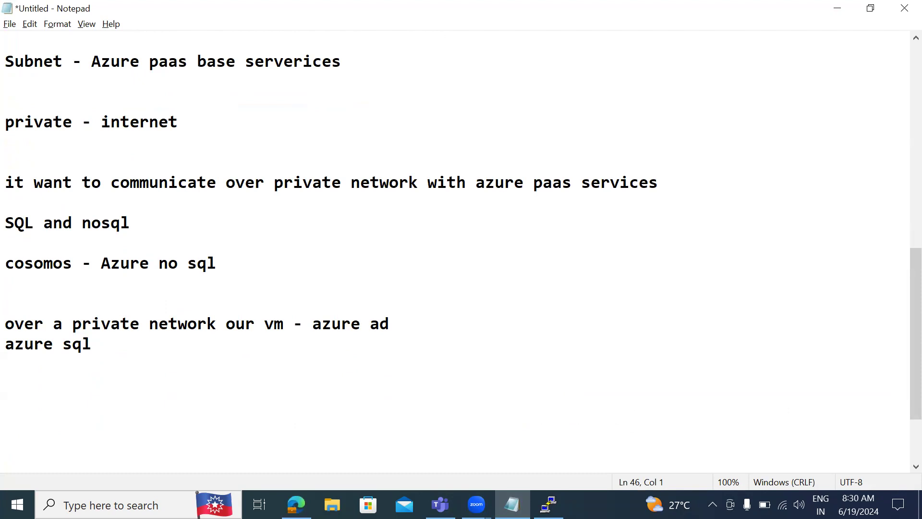
key("alt+Tab")
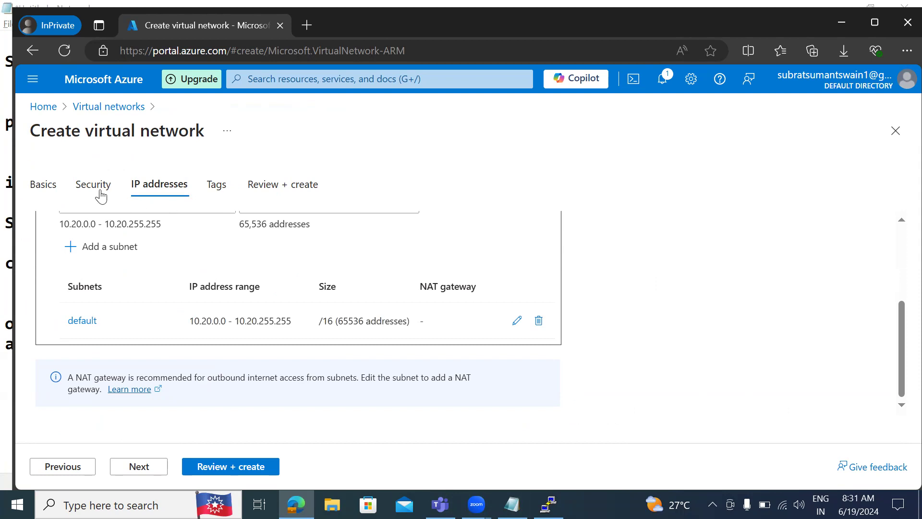
Review and create the virtual network azure-vnet, and open the deployed resource
left_click(224, 468)
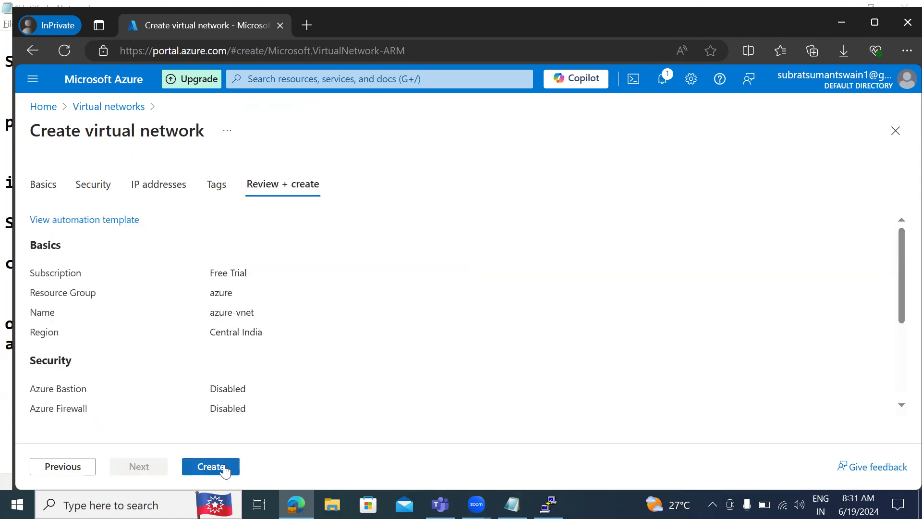
left_click(224, 468)
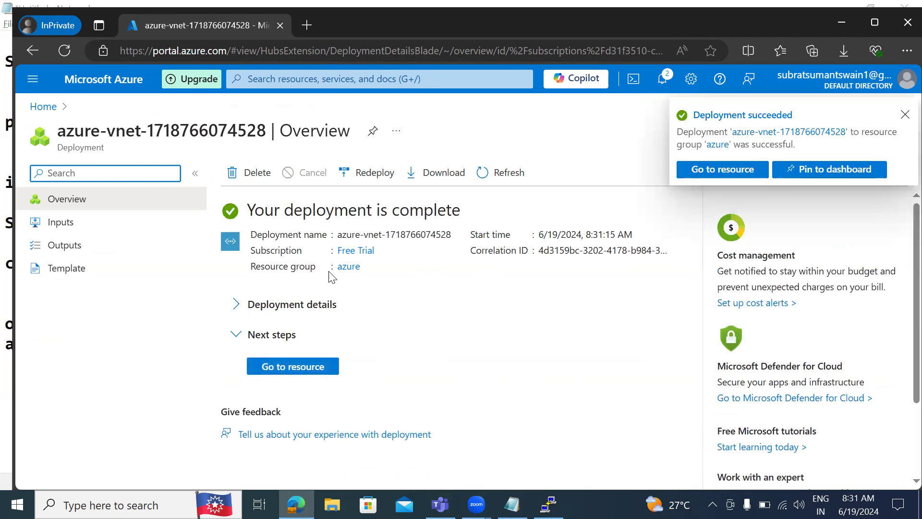
left_click(729, 174)
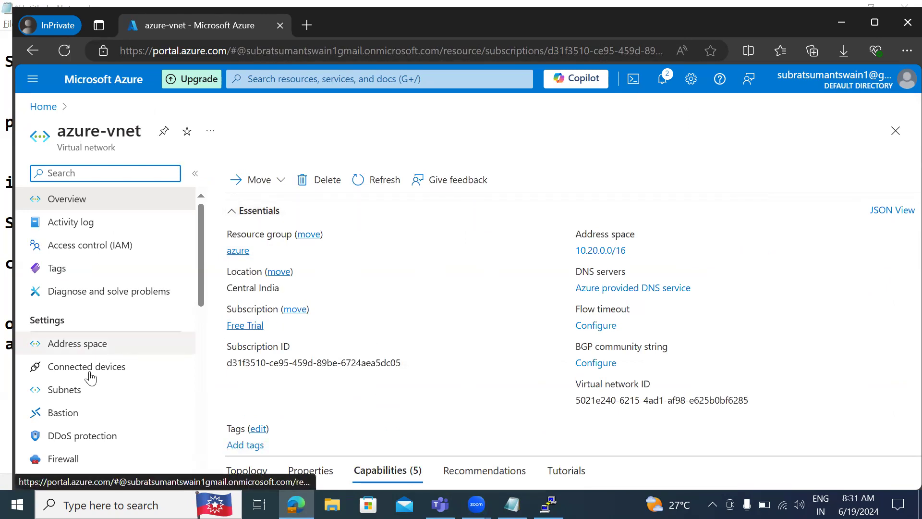
Open azure-vnet's default subnet and examine its security settings, selected service endpoints and service endpoint policy options
left_click(74, 391)
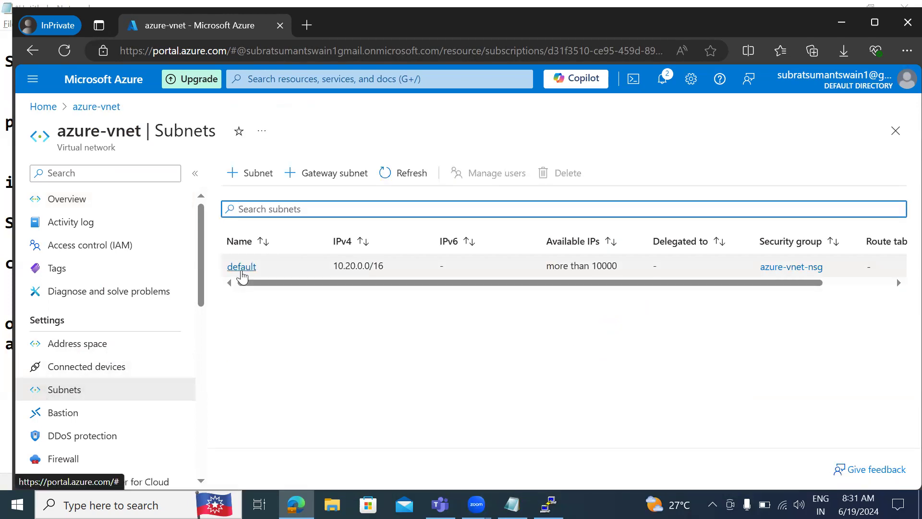
left_click(242, 276)
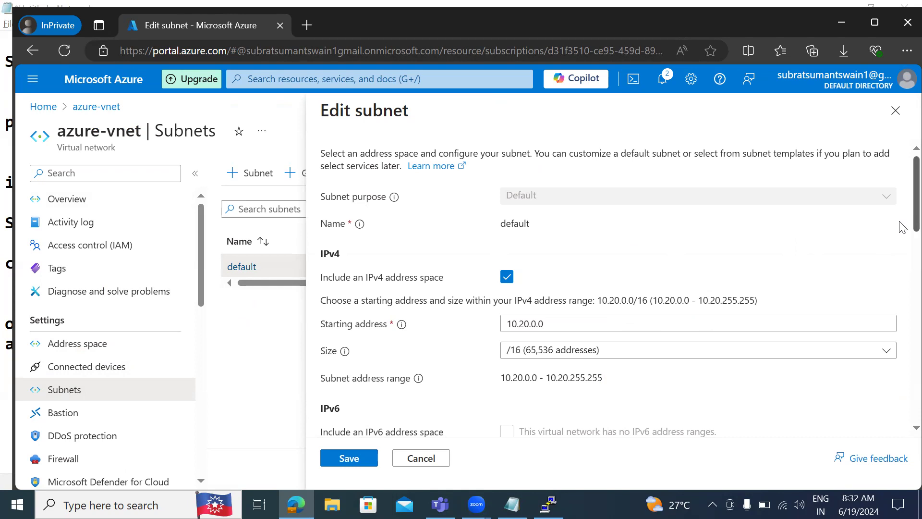
scroll(902, 227, "down", 6)
scroll(902, 312, "down", 3)
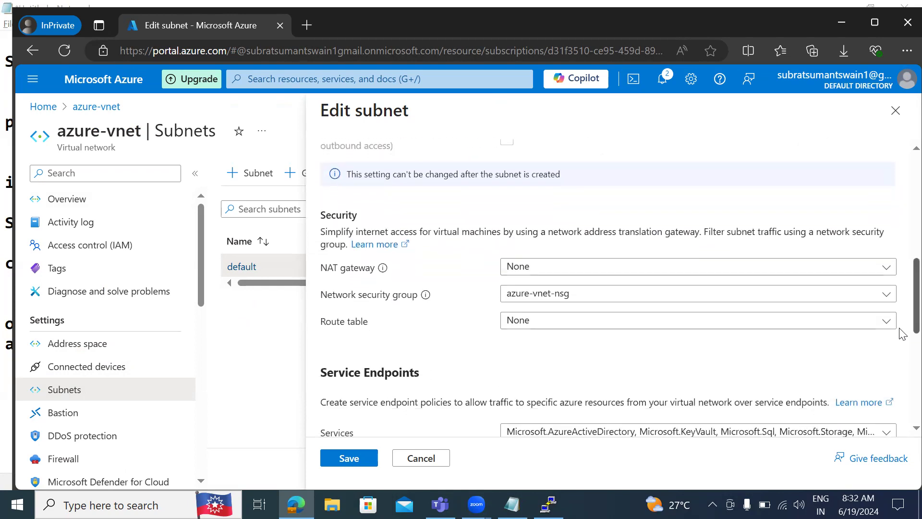
left_click_drag(899, 329, 898, 333)
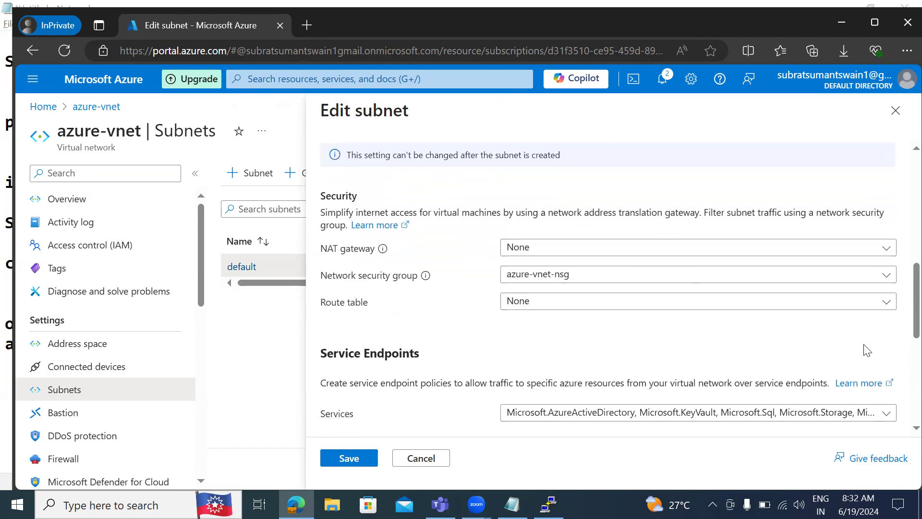
left_click_drag(902, 325, 902, 356)
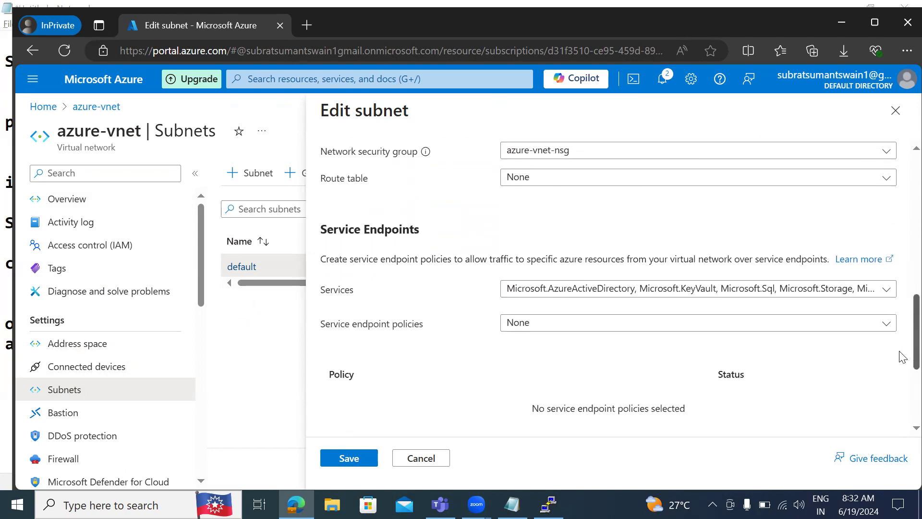
left_click(629, 289)
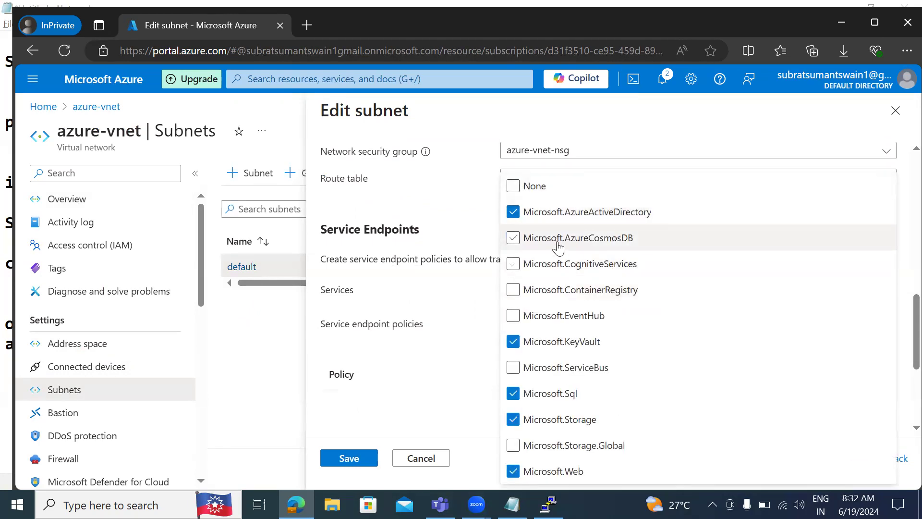
left_click(436, 356)
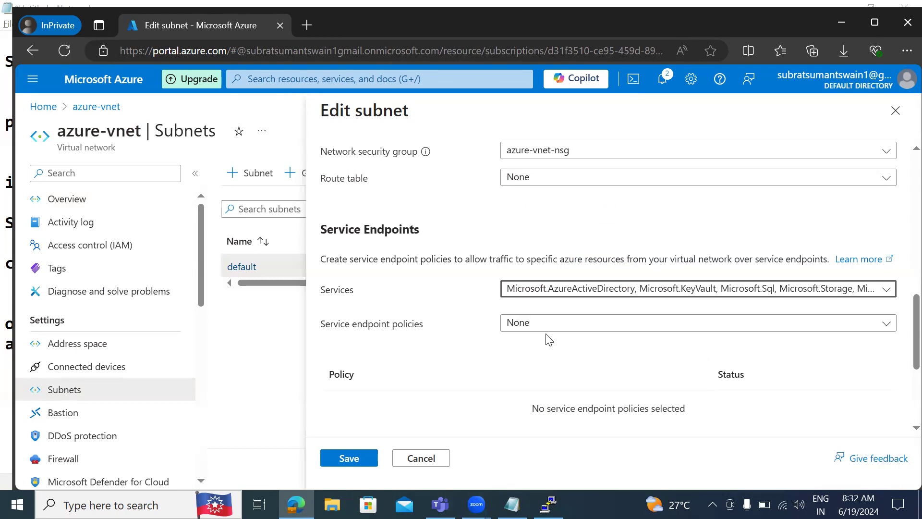
left_click(560, 327)
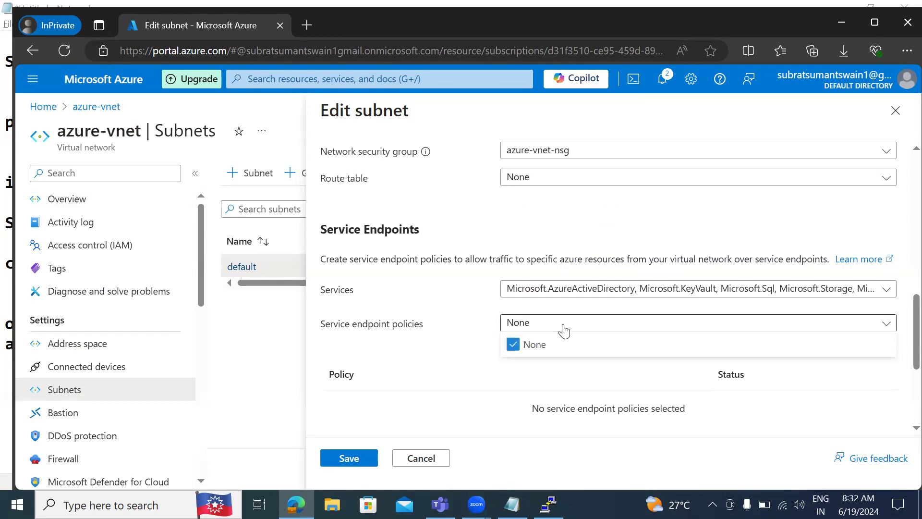
left_click(520, 368)
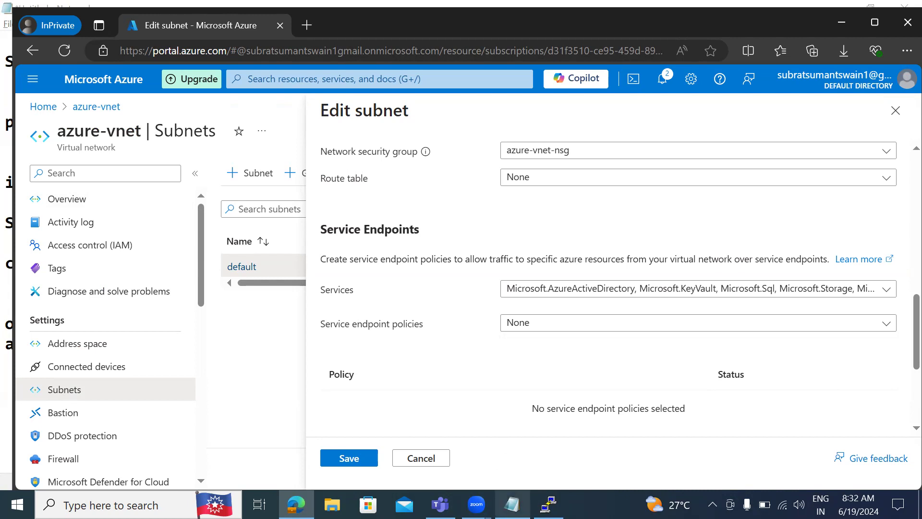
Switch to Notepad and add the lines "NAT Gatewway", "Route table" and "VNET peering" below "azure sql"
left_click(512, 504)
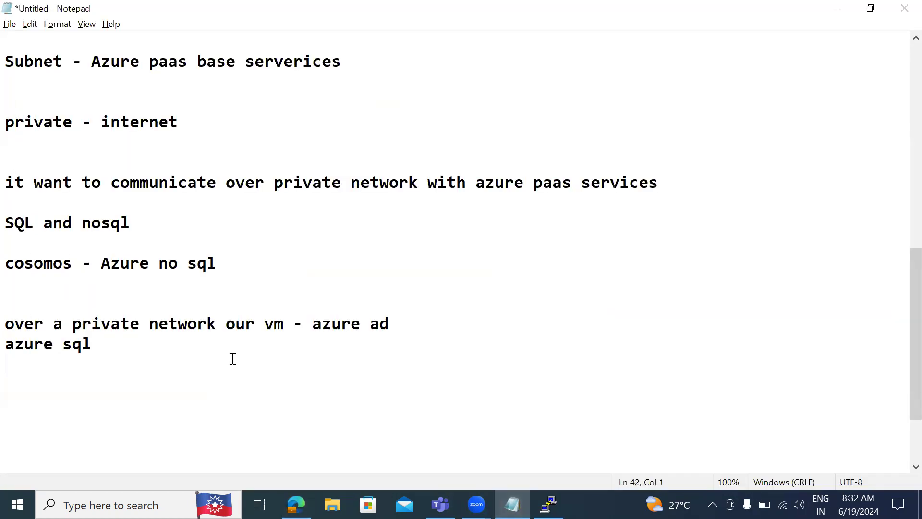
key("Return")
key("Return")
type("NA")
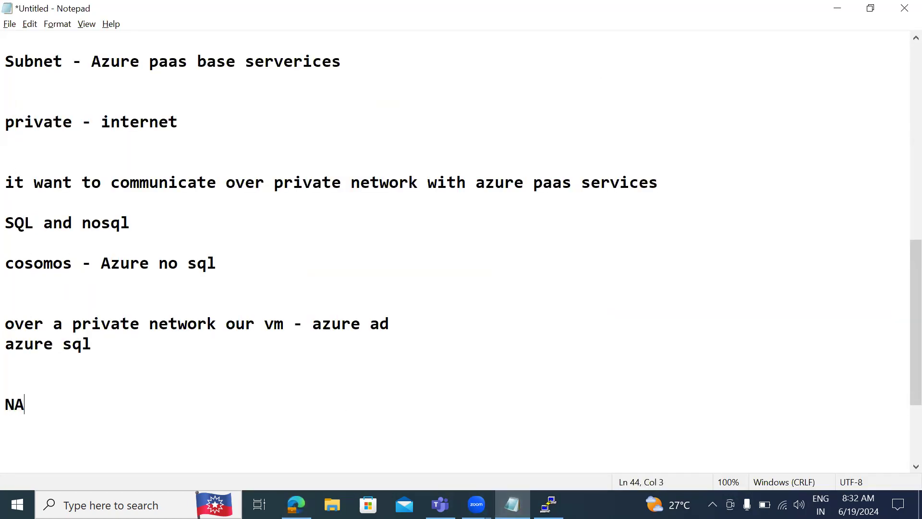
type("T Gatewway")
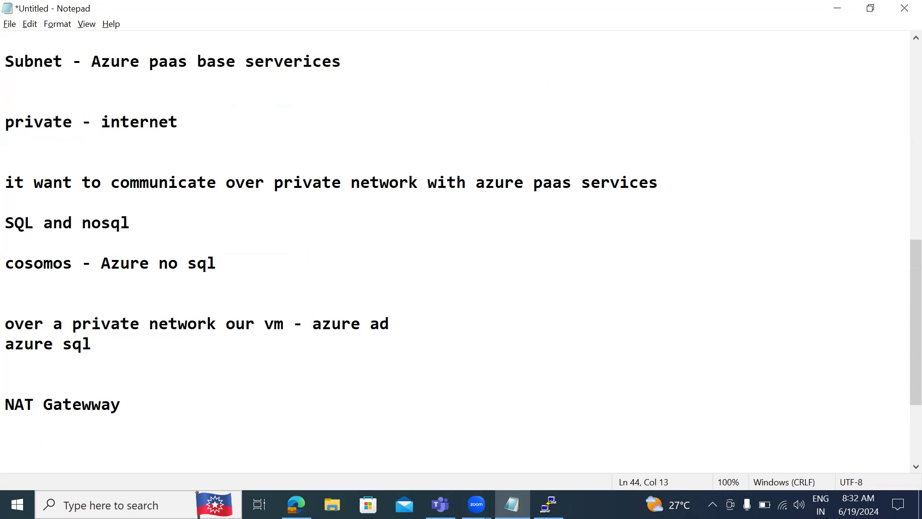
key("Return")
type("Ro")
type("ute table")
key("Return")
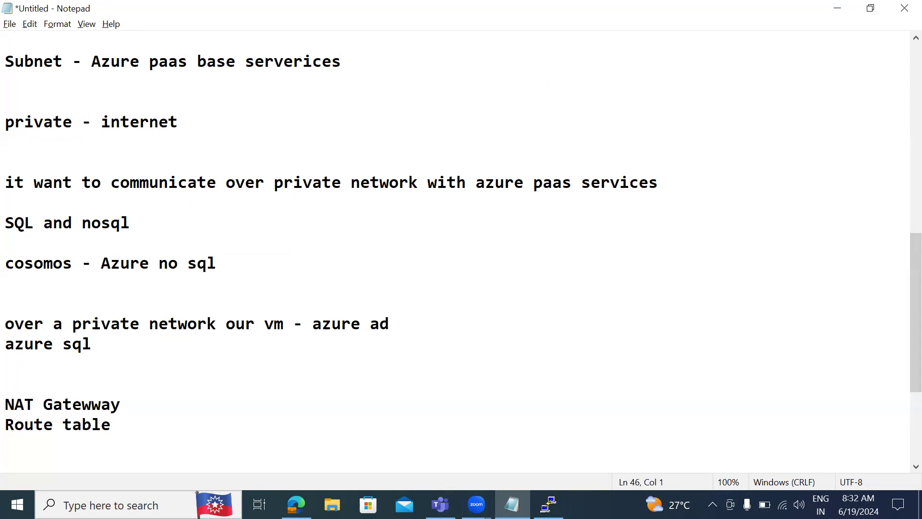
type("VNET p")
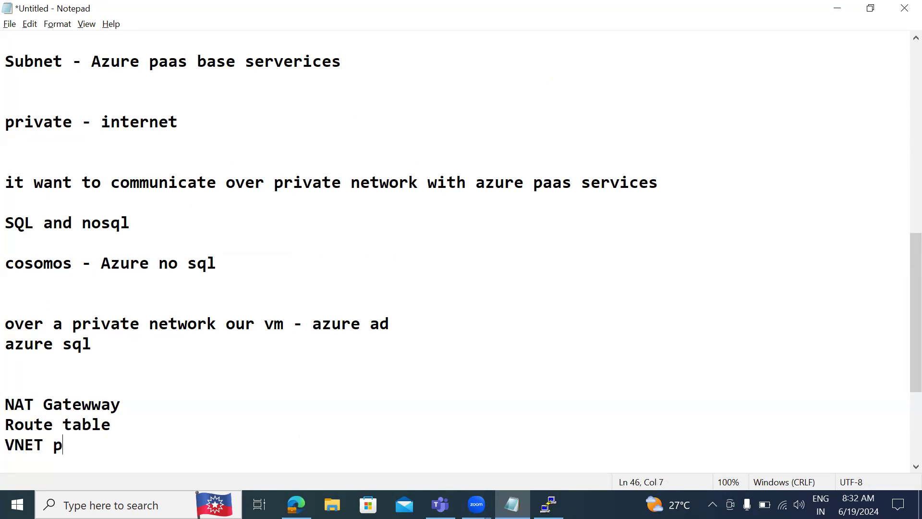
type("eering")
key("Return")
key("Return")
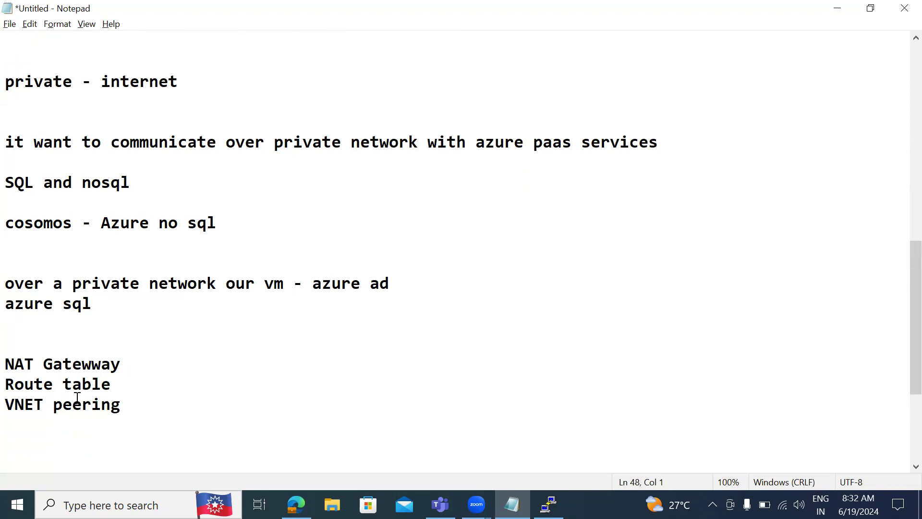
Below "VNET peering", leave a blank line and write "VNET - if we have 4 subnets each vm in each subnet"
key("Return")
key("Return")
type("VNET")
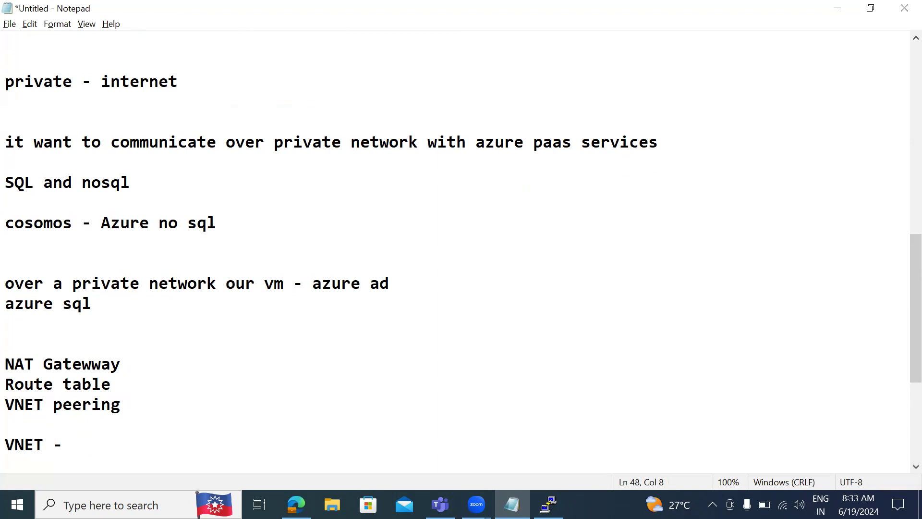
type("- if we have 4 subnets each vm in each subnet")
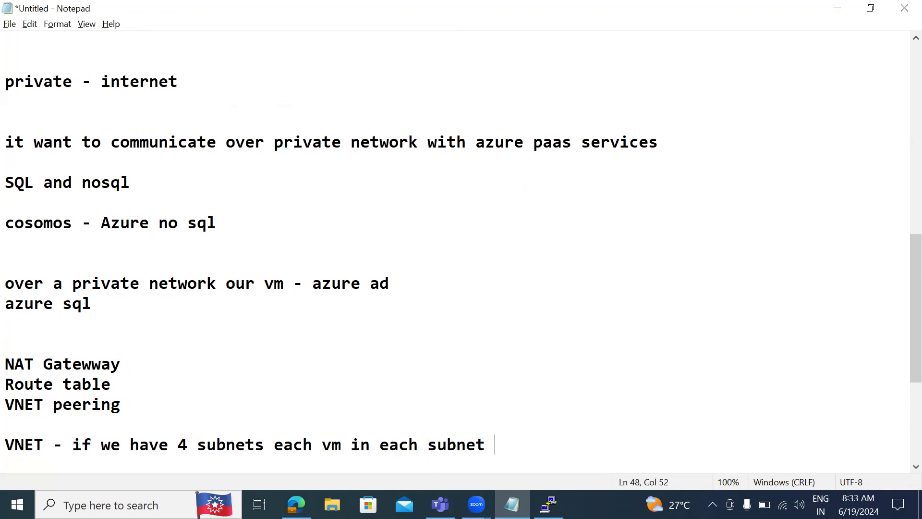
Write "everyting can communicate with other vm" on the line beneath the 4 subnets note, followed by a blank line
key("Return")
type("ev")
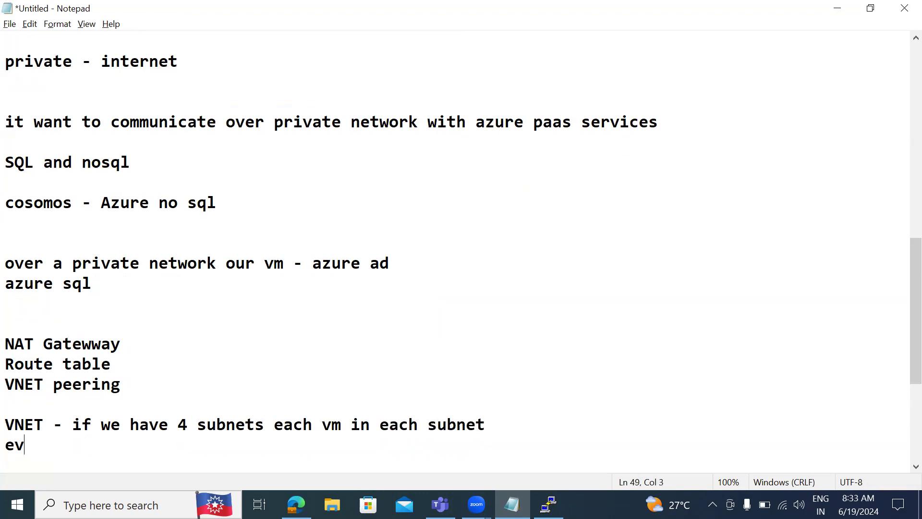
type("eryting can ")
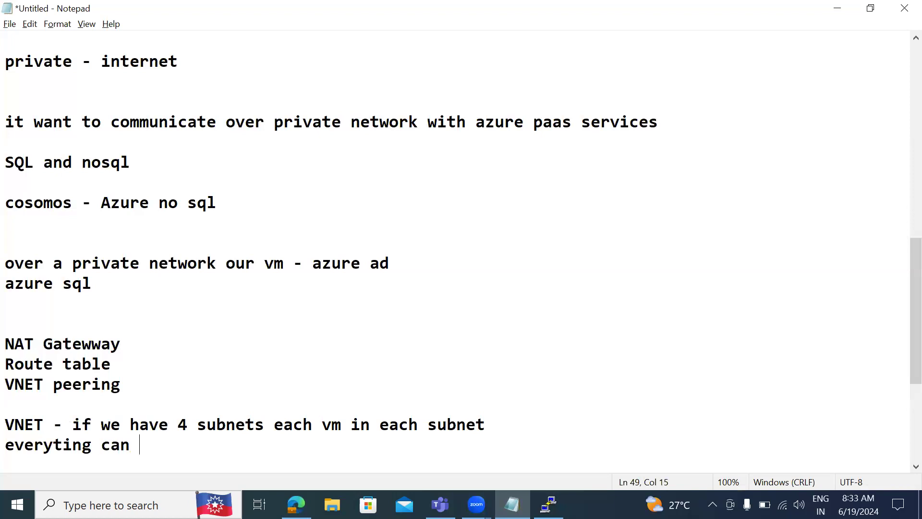
type("communi")
key("BackSpace")
type("nicate wit")
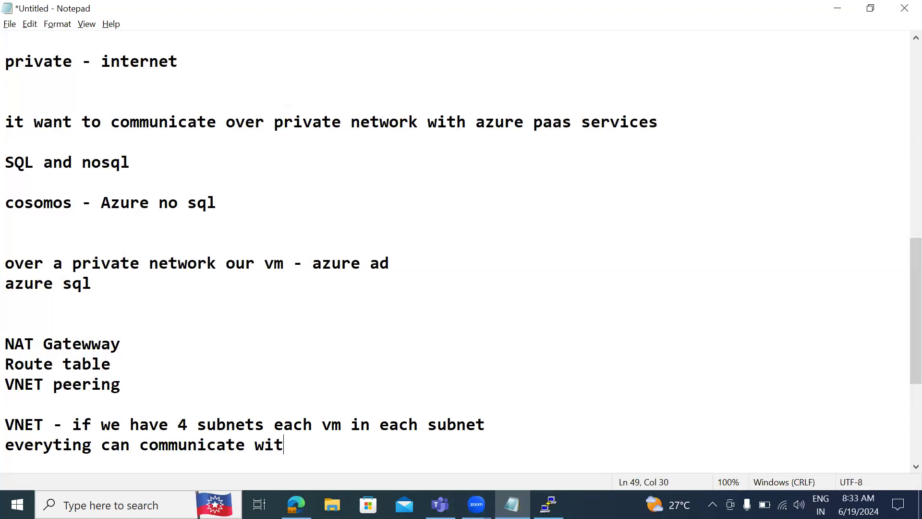
type("h other vn")
key("BackSpace")
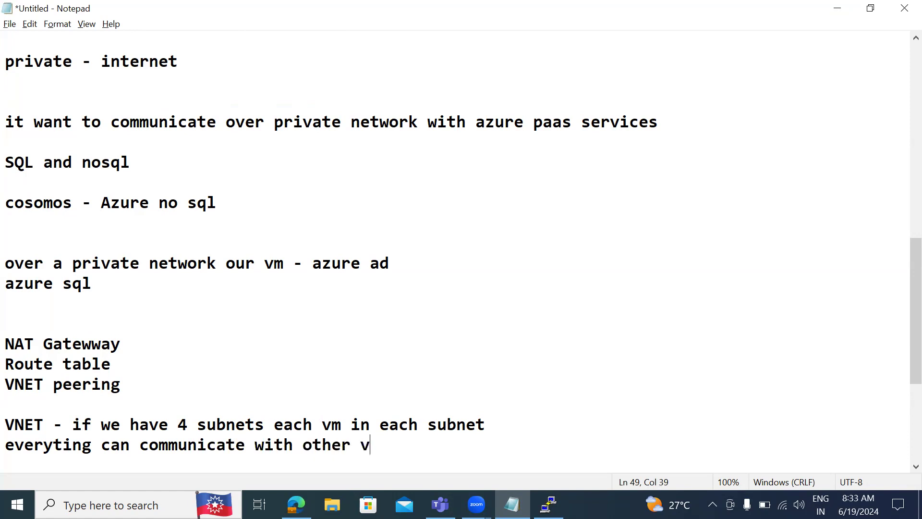
type("m")
key("Return")
key("Return")
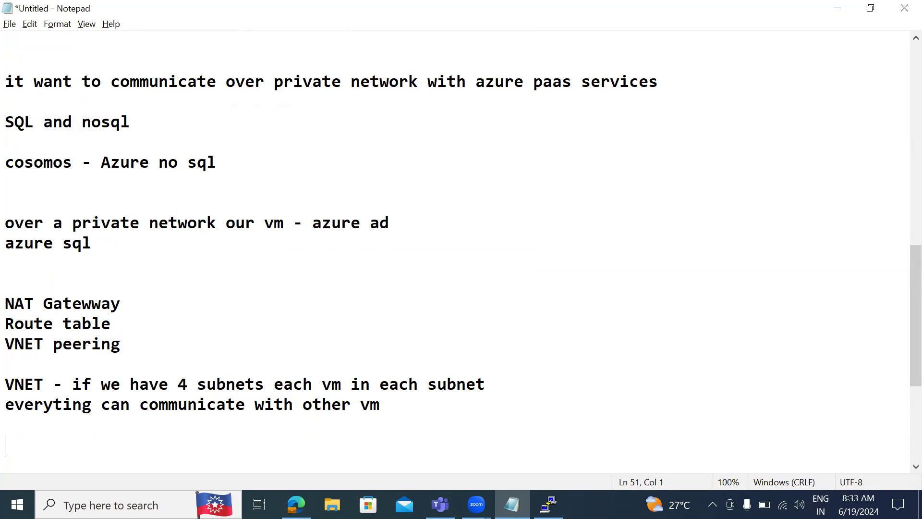
Start a new note reading "if we have 2 vnet communication wont happen"
type("if we have 2 vnet")
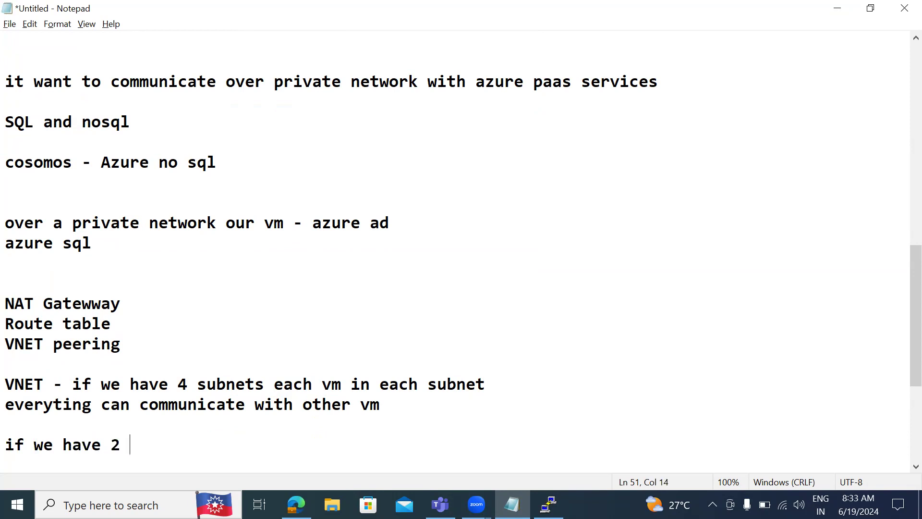
type("co")
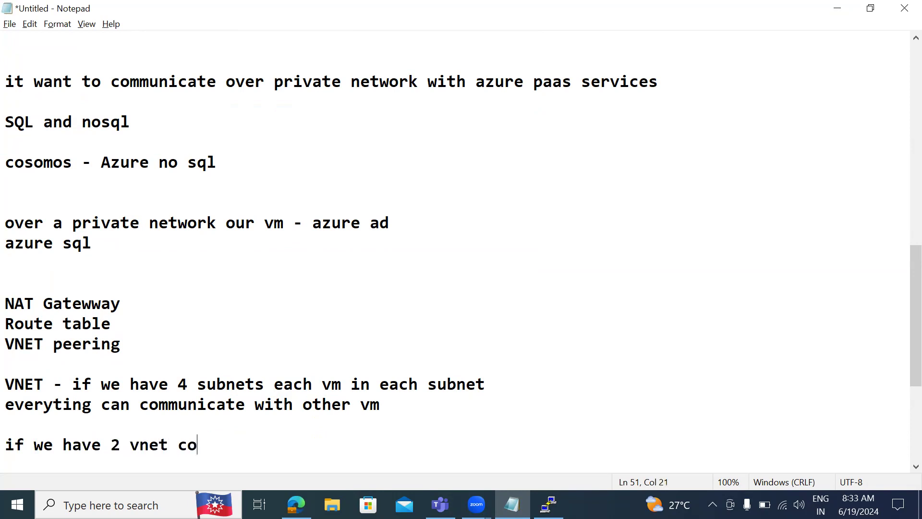
type("mmunication win")
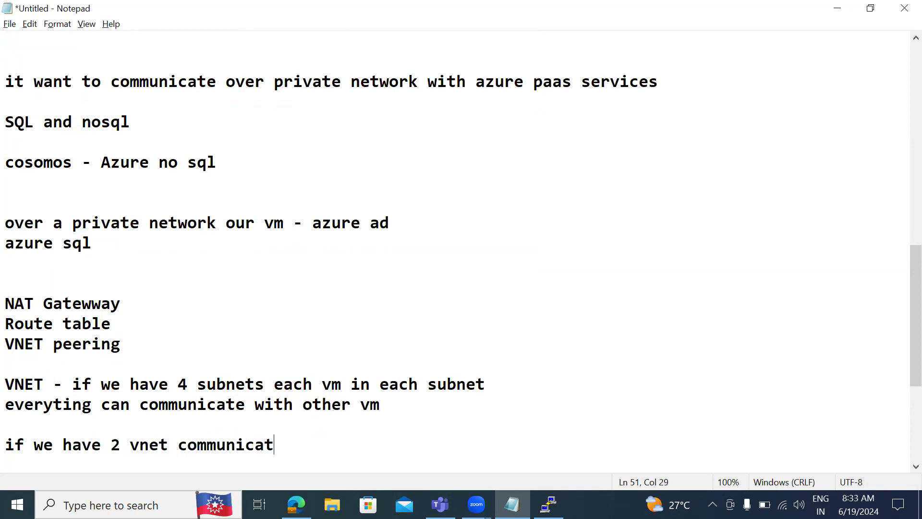
key("BackSpace")
key("BackSpace")
key("BackSpace")
type("wont happen ")
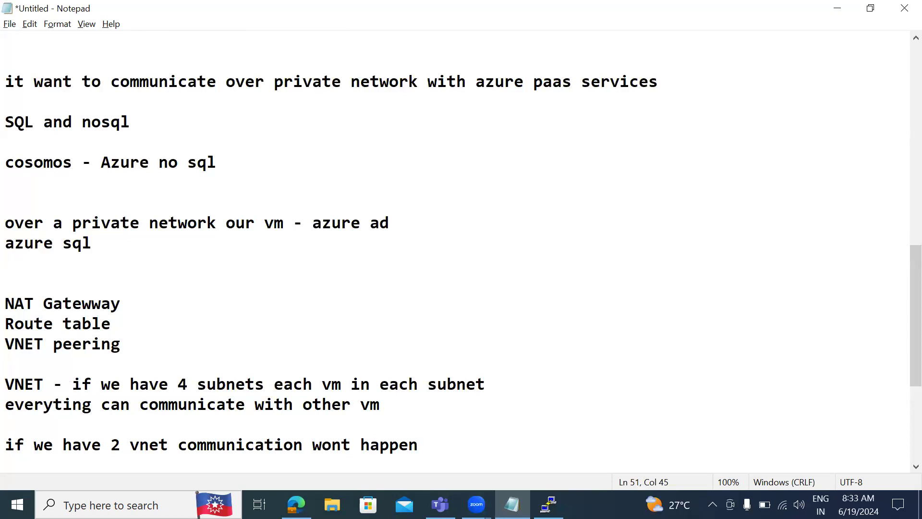
Extend the 2 vnet note with "then we need to do vpc peering" and leave a blank line after it
type("then we e")
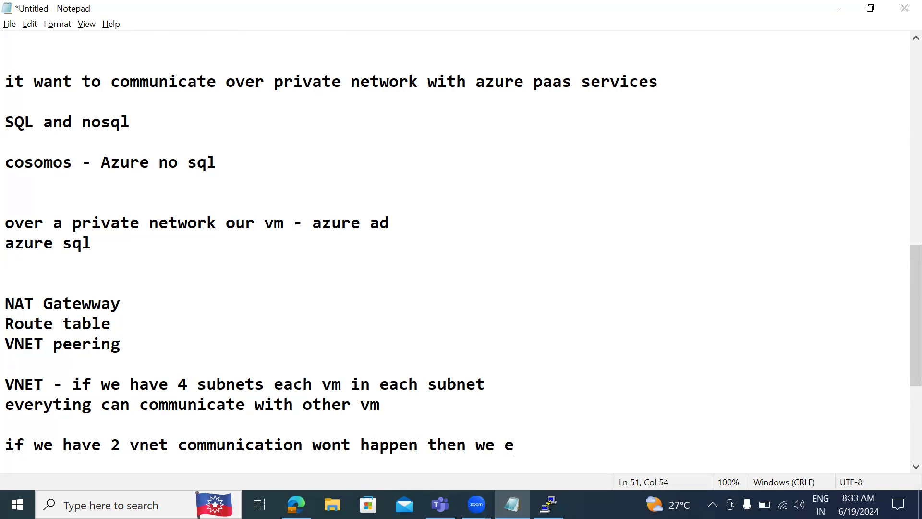
key("BackSpace")
type("need to do ")
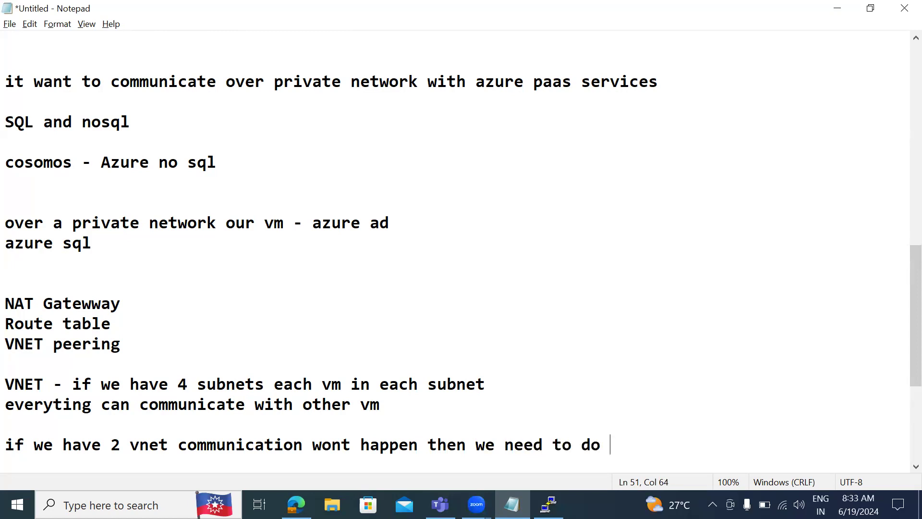
type("vpc peering")
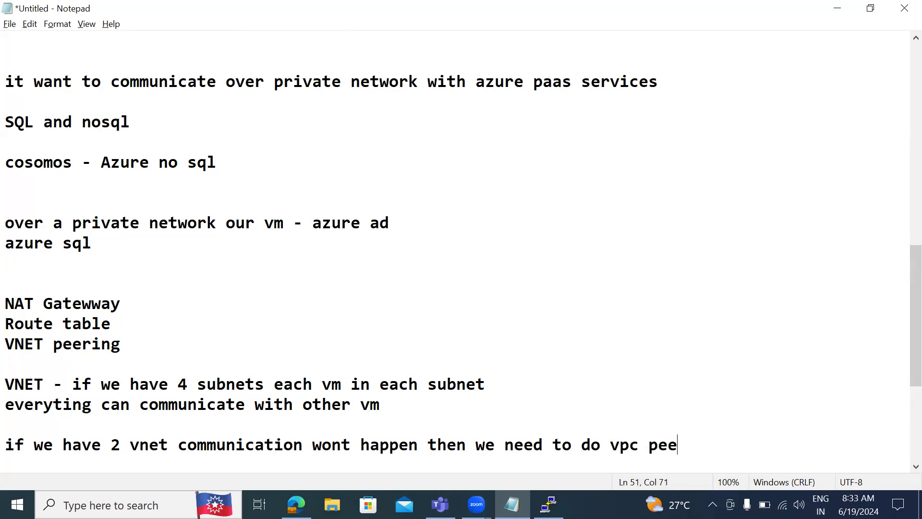
key("Return")
key("Return")
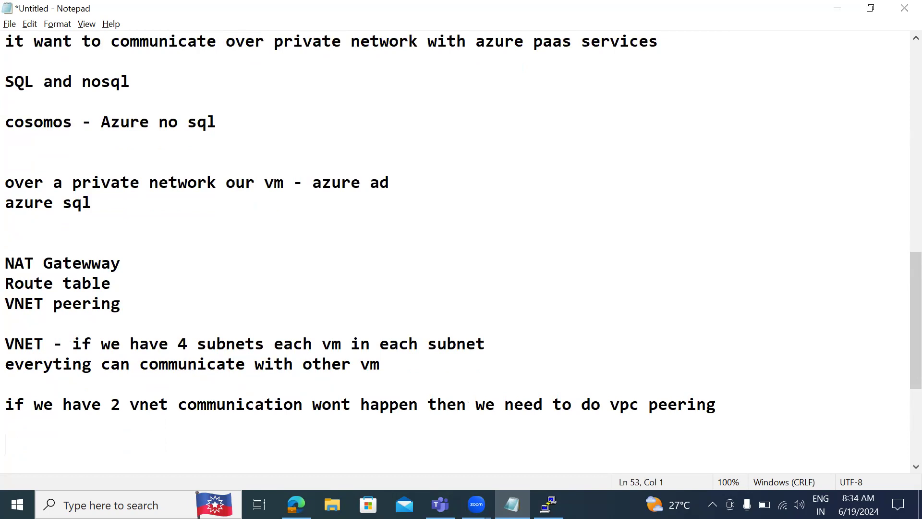
Replace "vpc" with "vnet" in the phrase "then we need to do vpc peering"
left_click(629, 401)
key("BackSpace")
key("Delete")
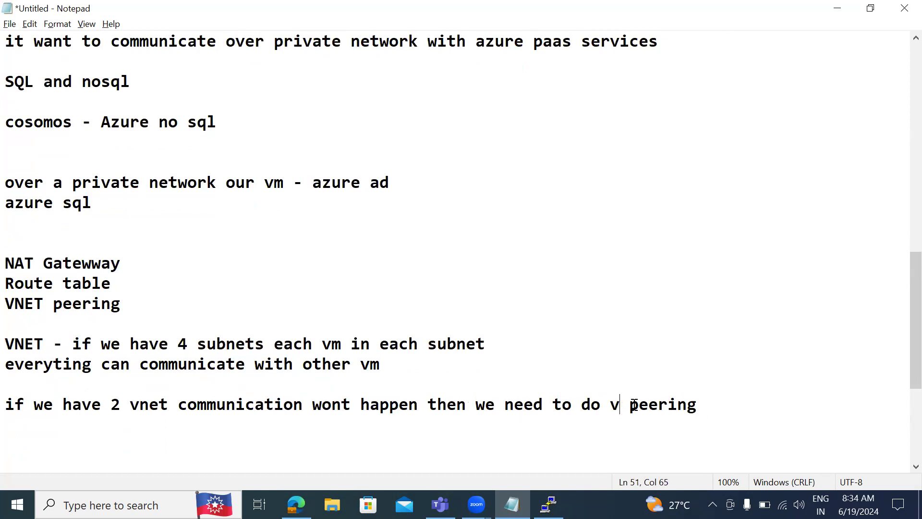
type("net")
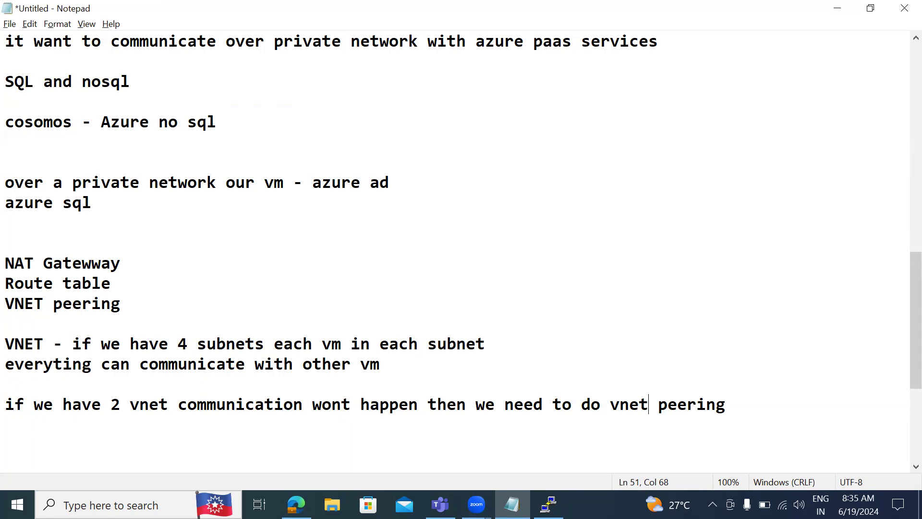
Add the heading "VNET Service Endpoints :" a few blank lines below the 2 vnet note, with blank lines after it
left_click(747, 404)
key("Return")
key("Return")
key("Return")
key("Return")
type("VNET Serv")
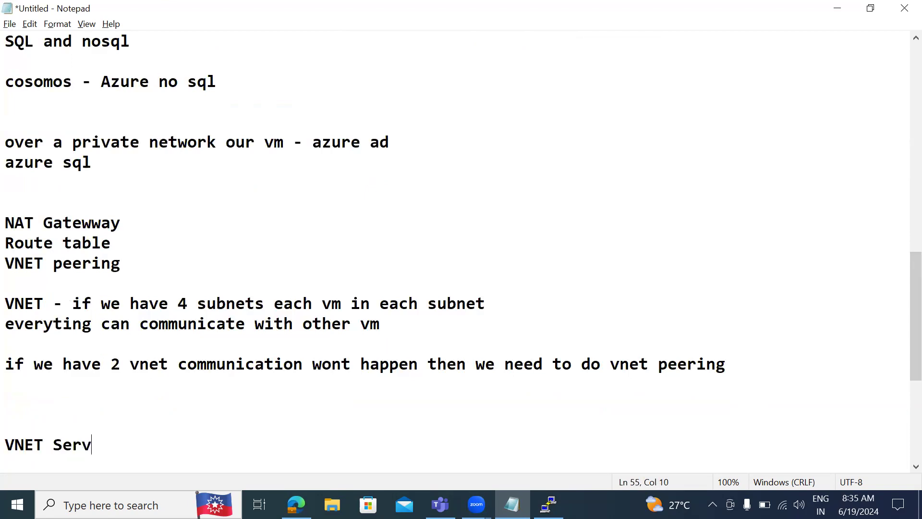
type("ice Endp")
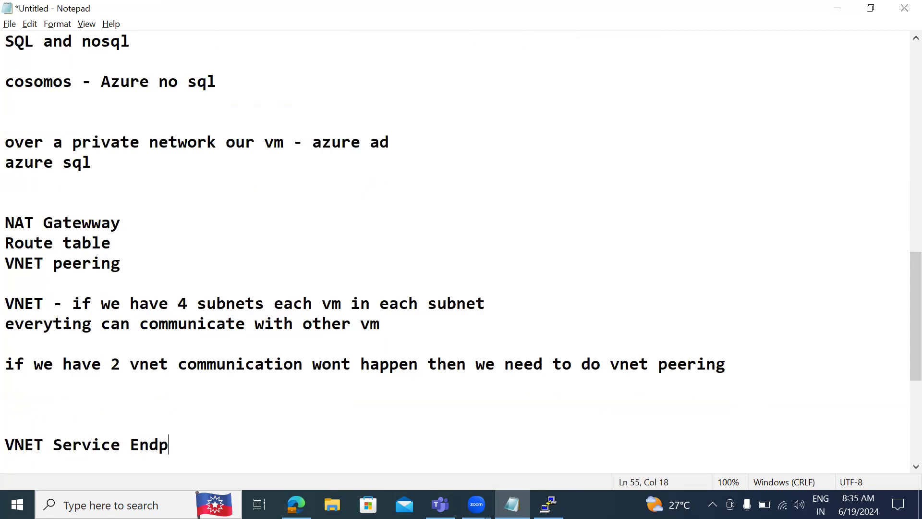
type("oints :")
key("Return")
key("Return")
key("Return")
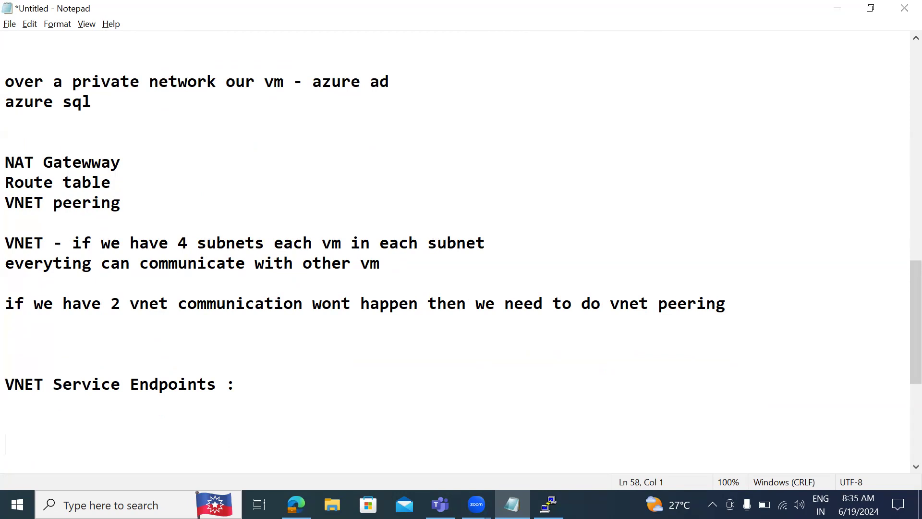
Write "Azure subnet want to communicate with azure paas services" beneath the VNET Service Endpoints heading
type("Azure s")
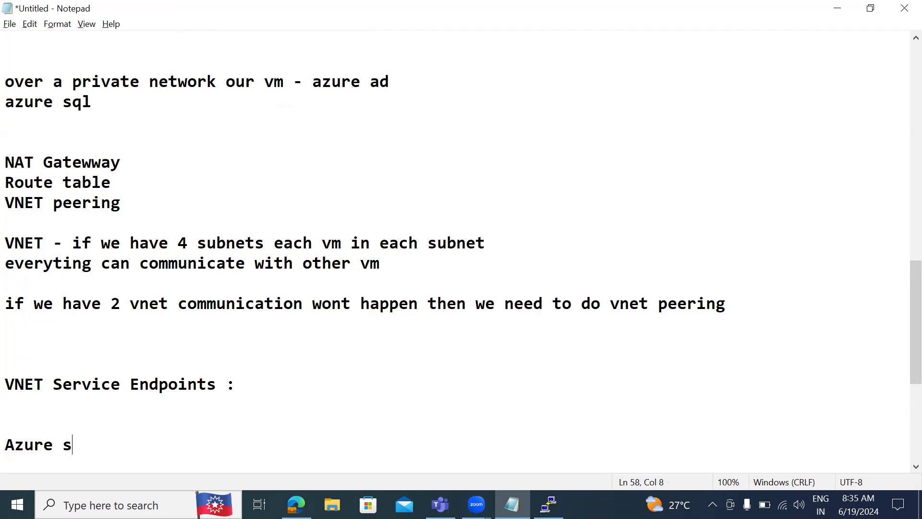
type("ubnet wa")
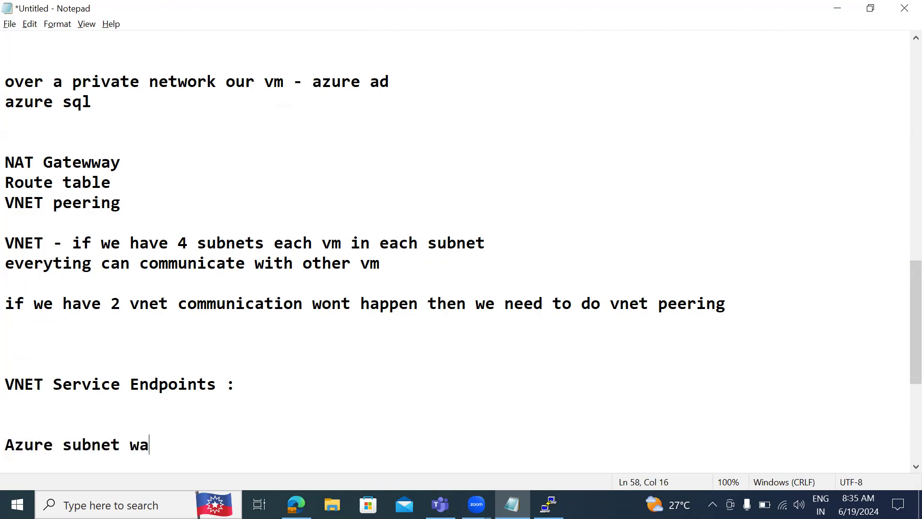
type("nt to comm")
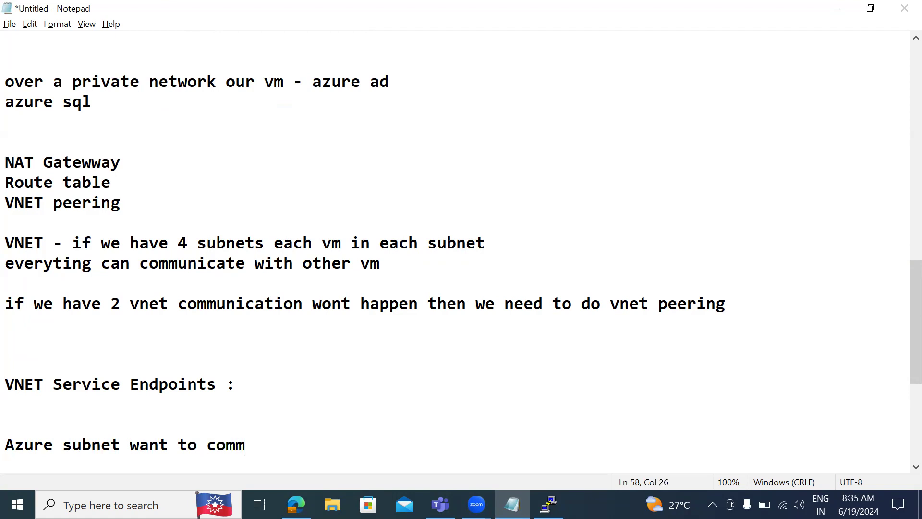
type("unicatew")
key("BackSpace")
type("with azure paas services")
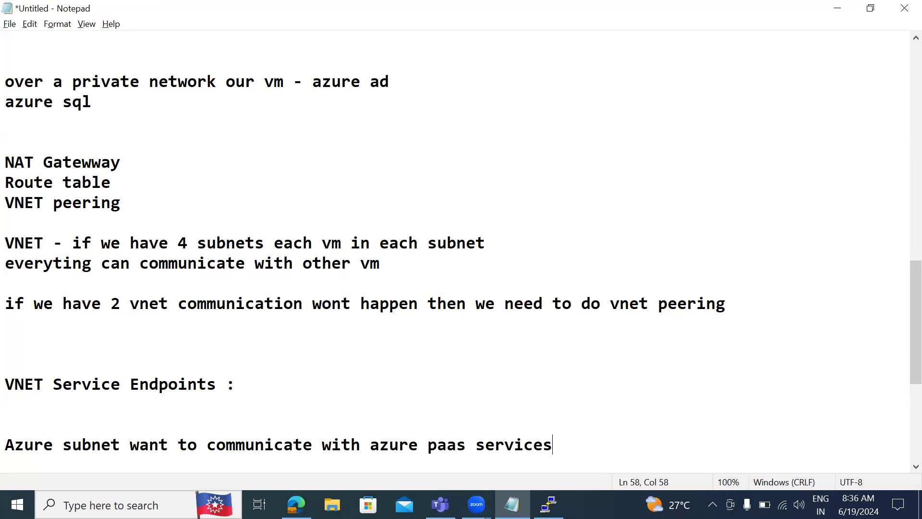
Leave two blank lines and add "azure vm in private subnet - it want to connect to one azure sql"
key("Return")
key("Return")
key("Return")
type("azure vm in")
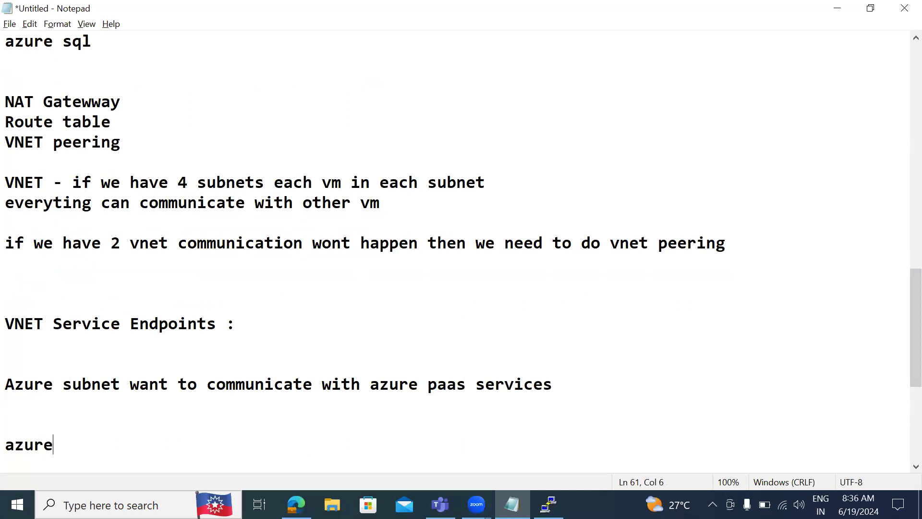
type("iv")
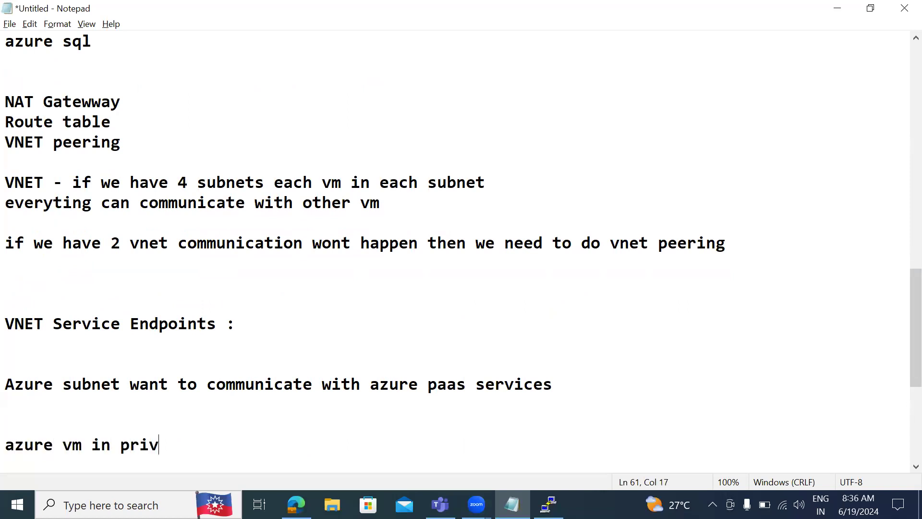
type("ate subnet ")
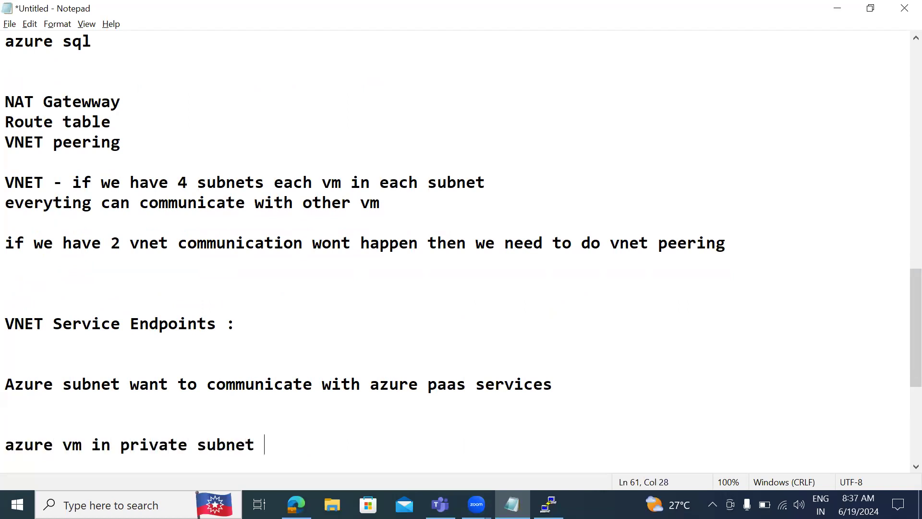
type("- it wan t")
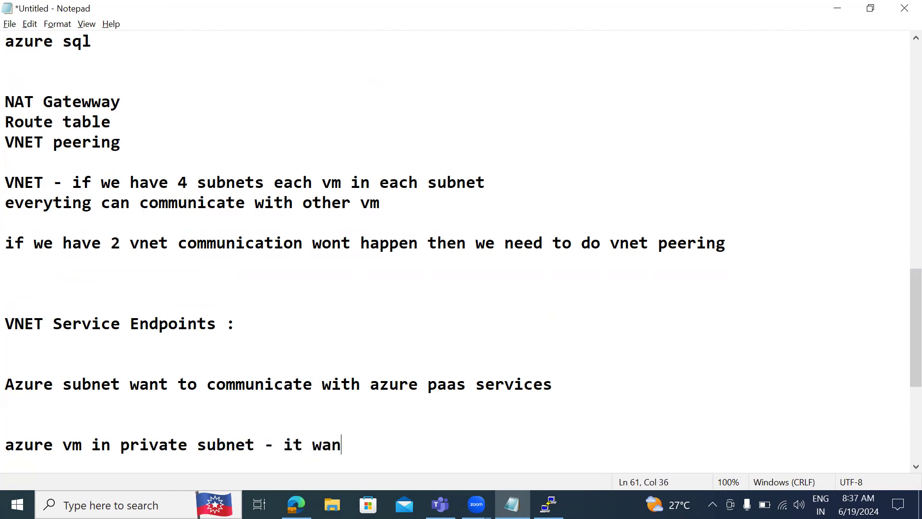
key("BackSpace")
key("BackSpace")
type("t to connect to o")
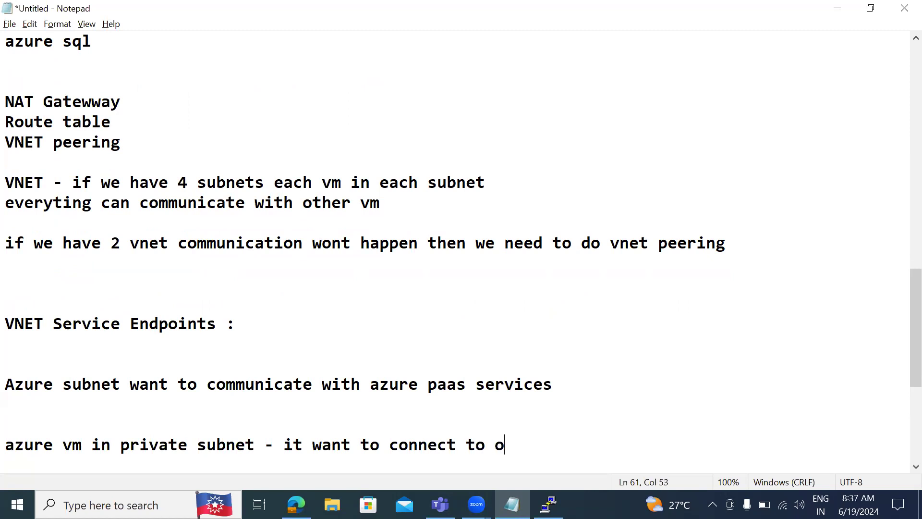
type("ne azure sql")
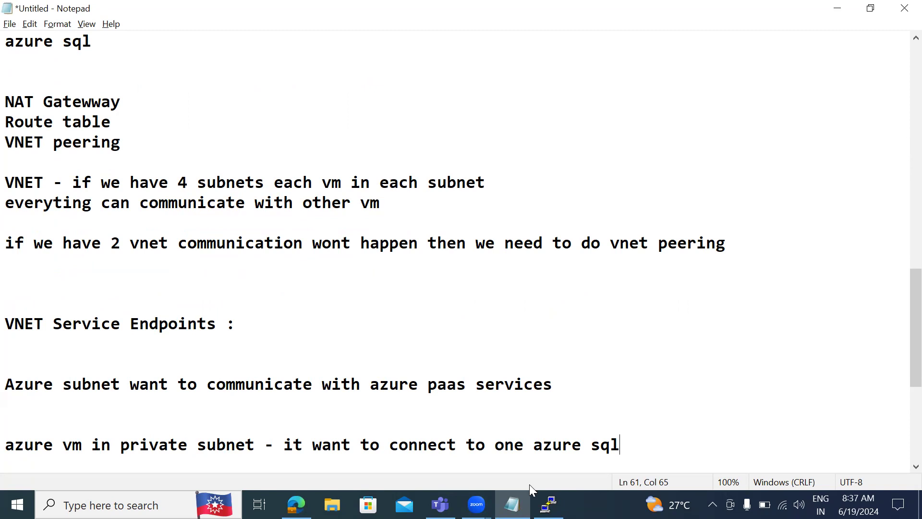
Switch to the Azure portal and select Microsoft.ServiceBus and Microsoft.ContainerRegistry as additional service endpoints for the default subnet
left_click(296, 504)
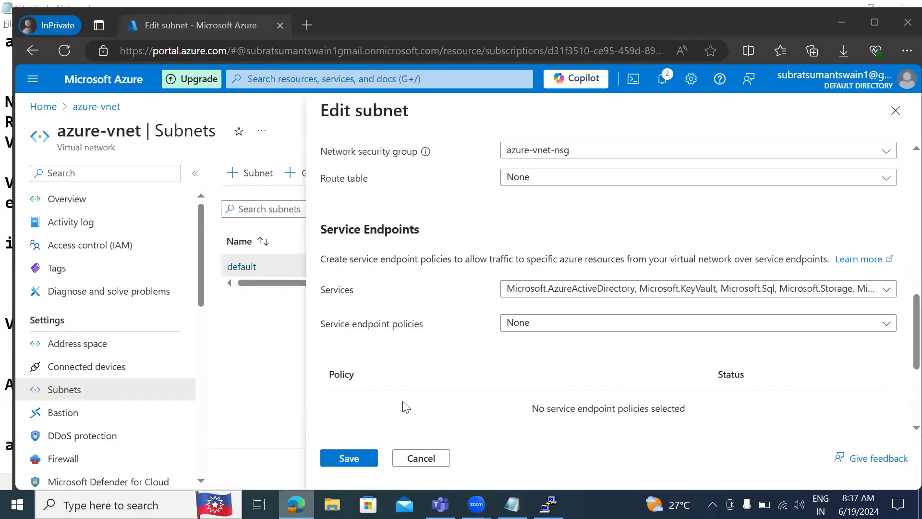
left_click(558, 290)
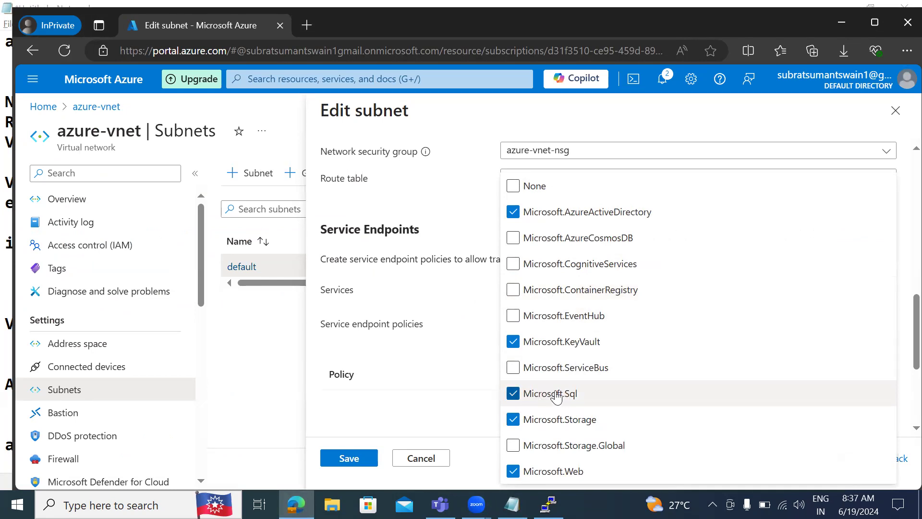
left_click(520, 370)
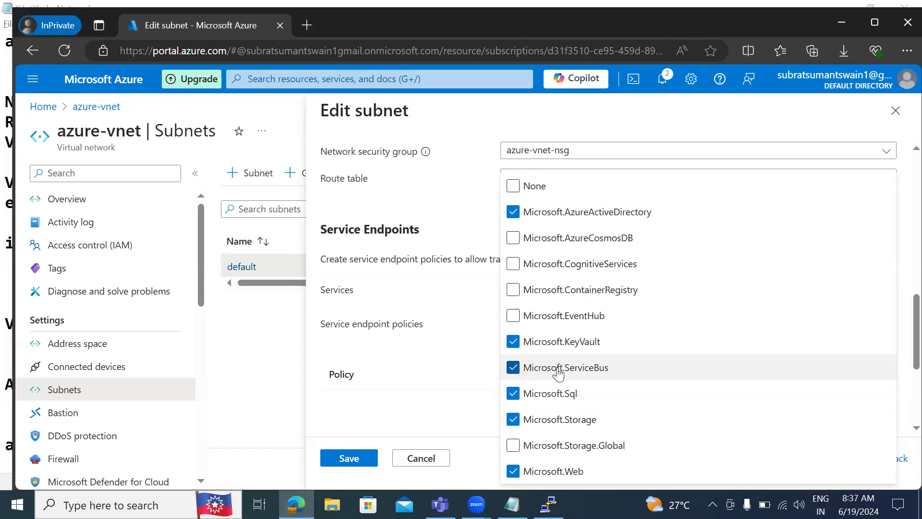
left_click(514, 291)
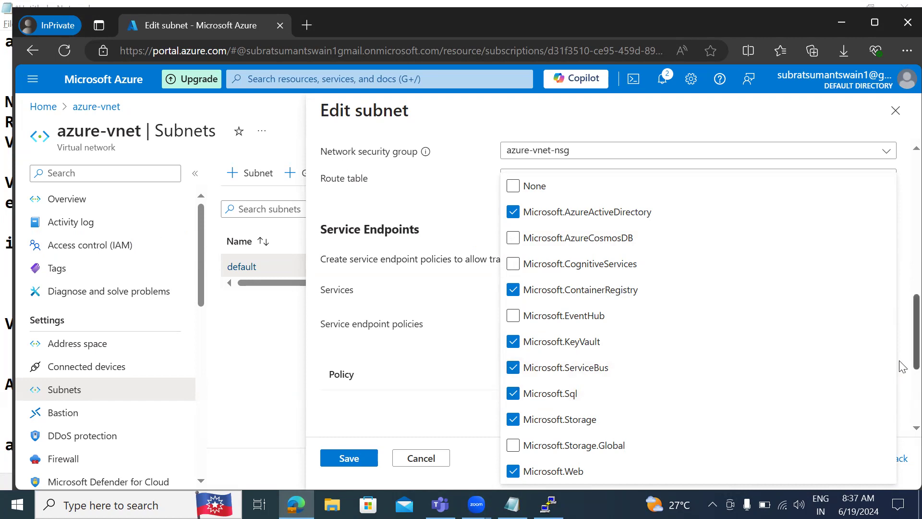
scroll(902, 374, "down", 5)
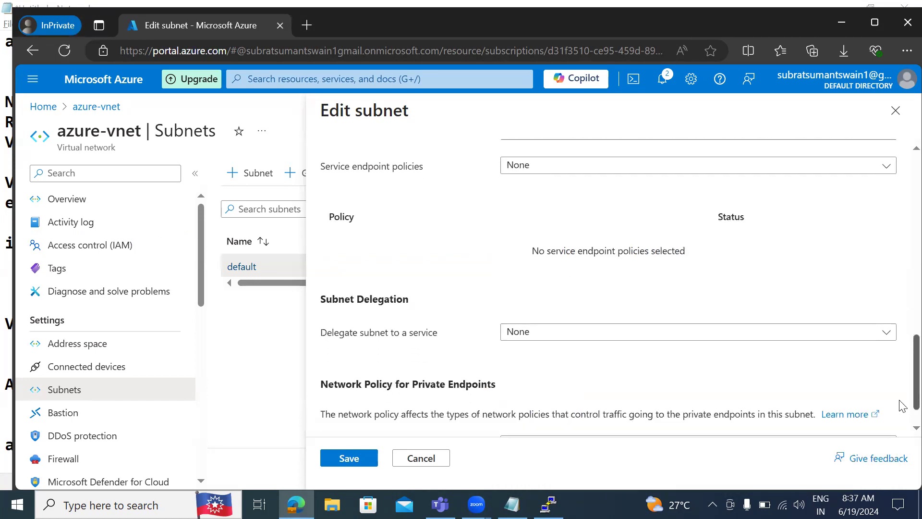
scroll(902, 413, "up", 5)
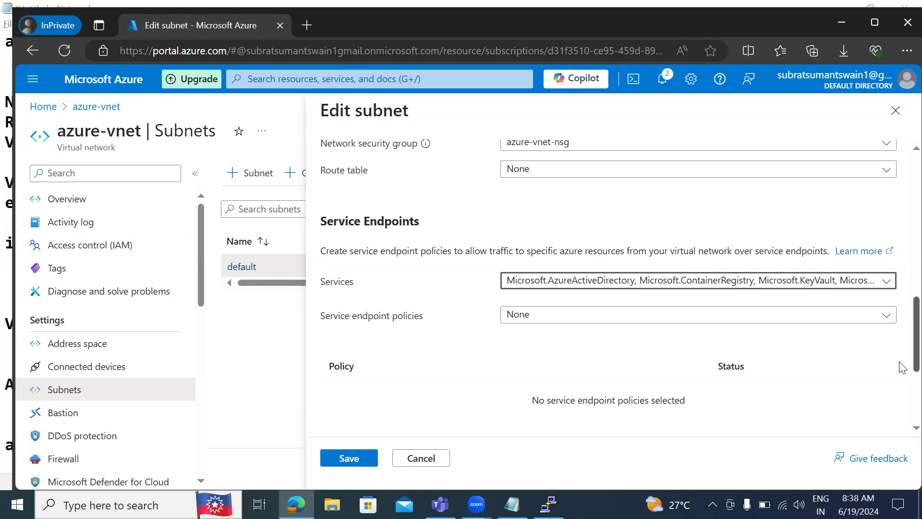
scroll(902, 368, "down", 1)
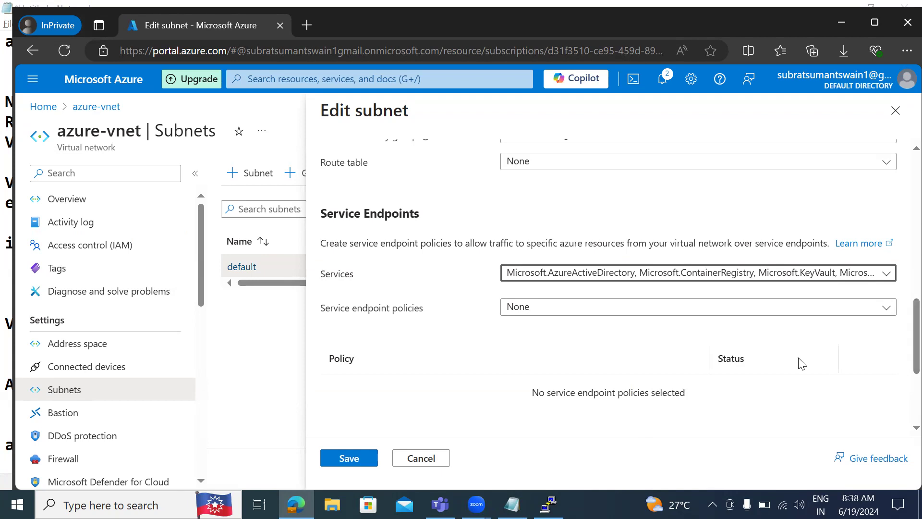
Switch back to Notepad and correct "Gatewway" to "Gateway" in the NAT line
left_click(512, 504)
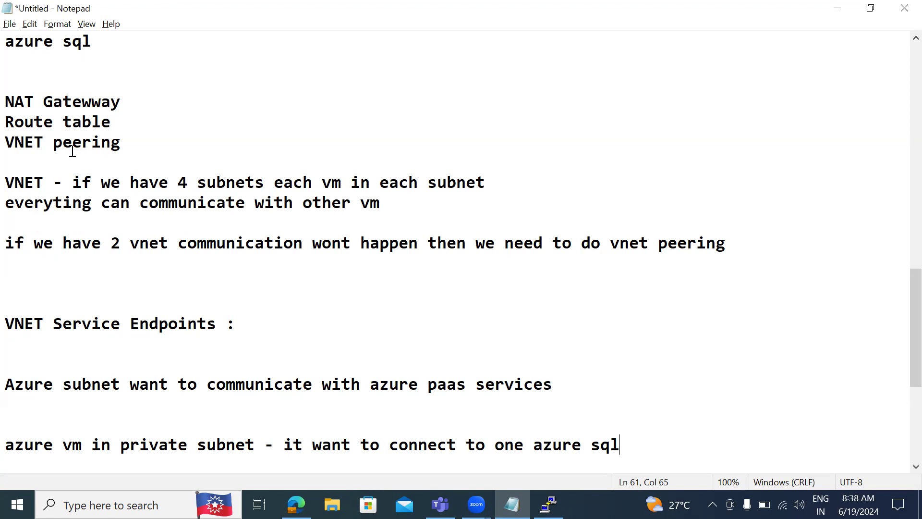
left_click(92, 108)
key("BackSpace")
Extend the NAT Gateway line with ": priavate subnet - we dont get public access and we dont get internet also to our vms"
left_click(128, 99)
type(": priava")
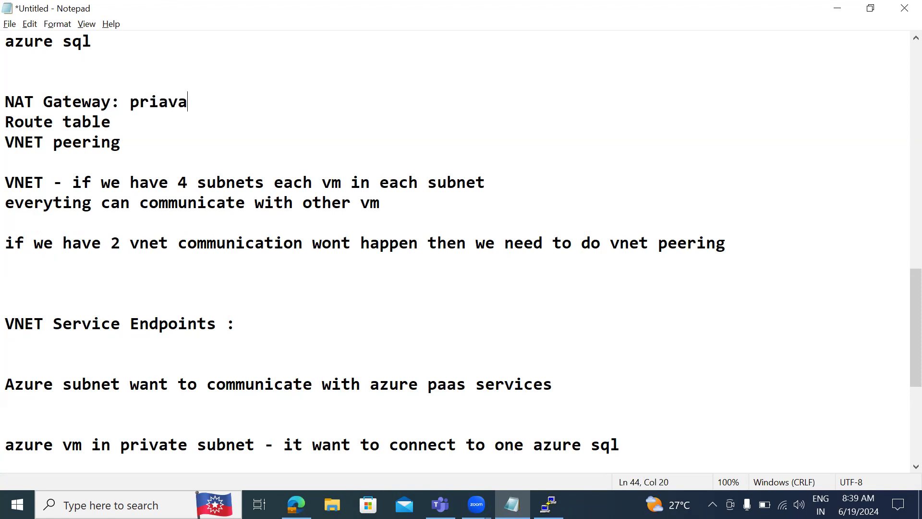
type("te subne")
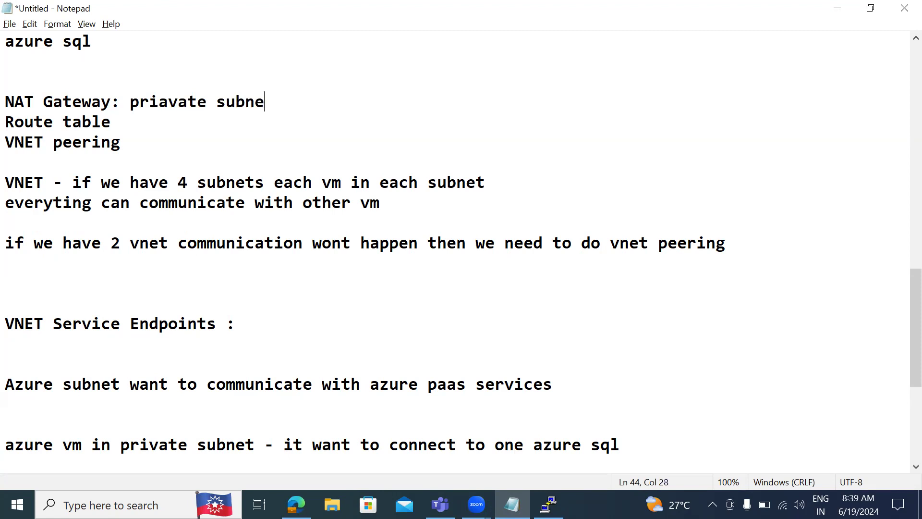
type("t - we dont ge")
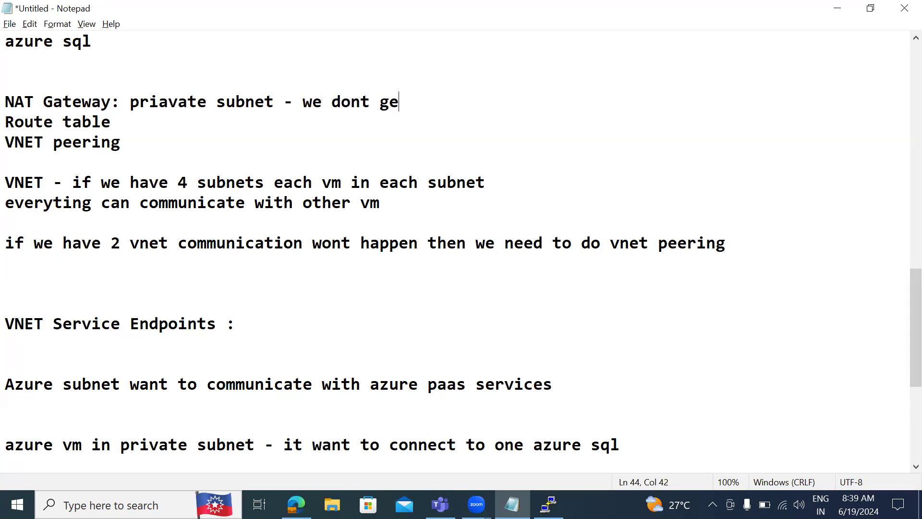
type("t public access")
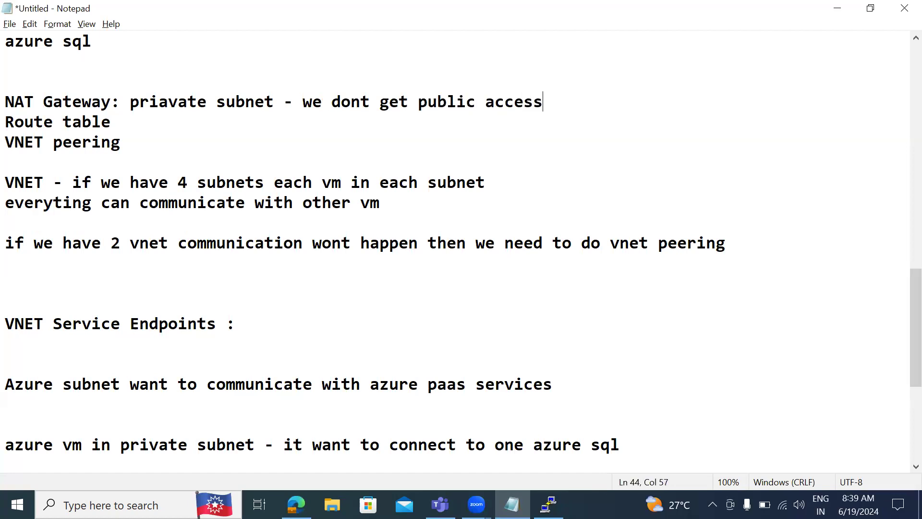
type(" and we dont ")
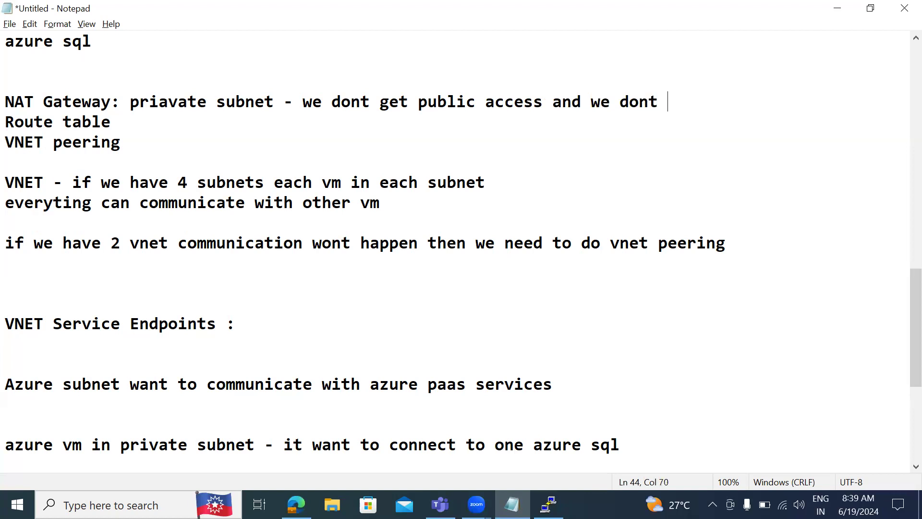
type("get internet also ")
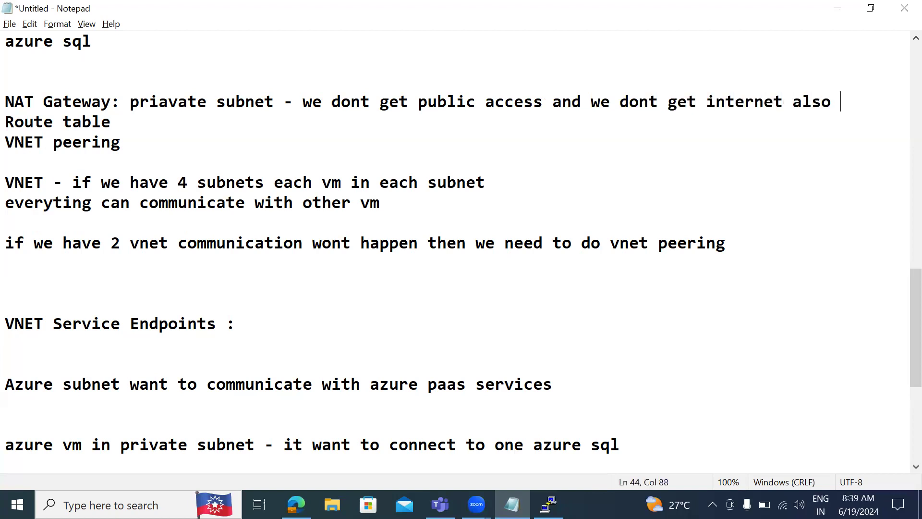
type("to our vms")
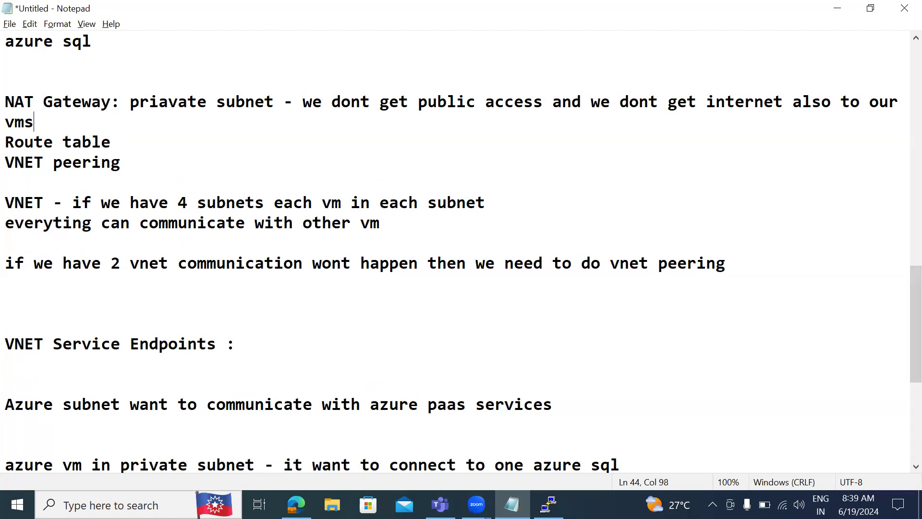
Below the NAT Gateway note, after a blank line, write "if we have public subnet we will get public access and internet also"
key("Return")
key("Return")
type("i")
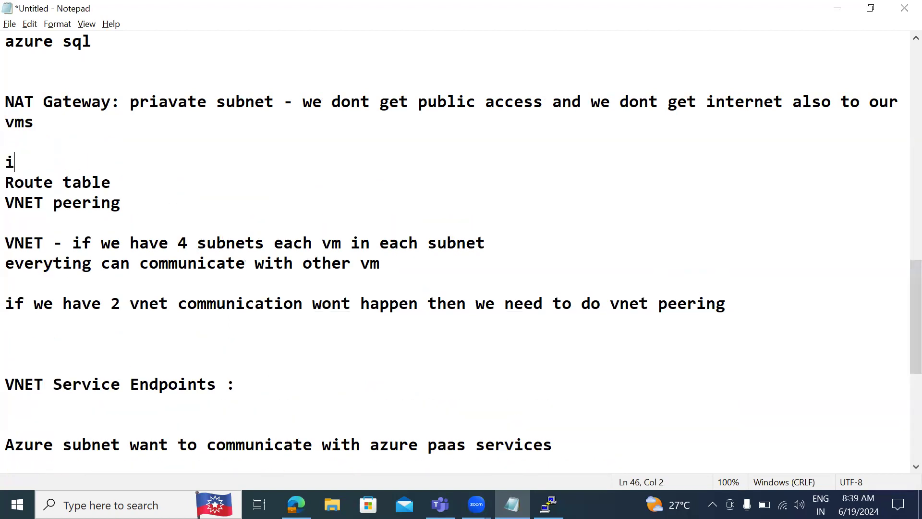
type("f we have ")
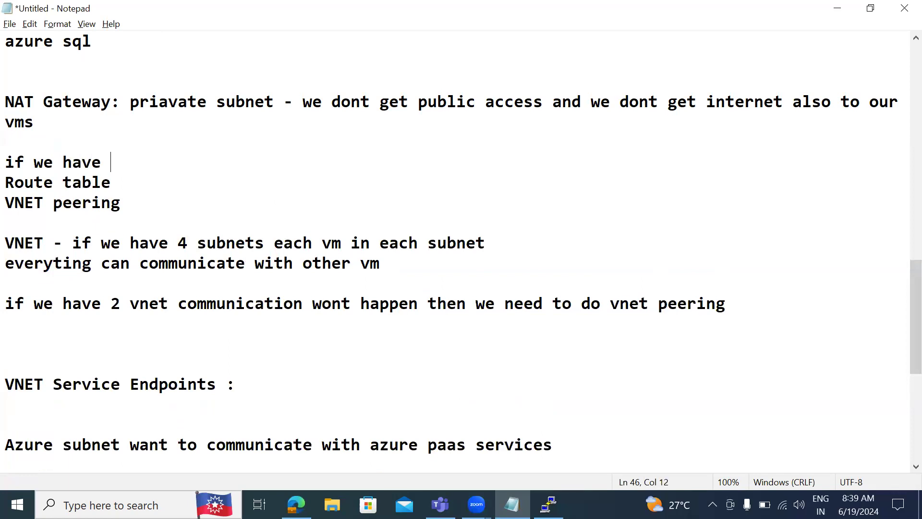
type("public subn")
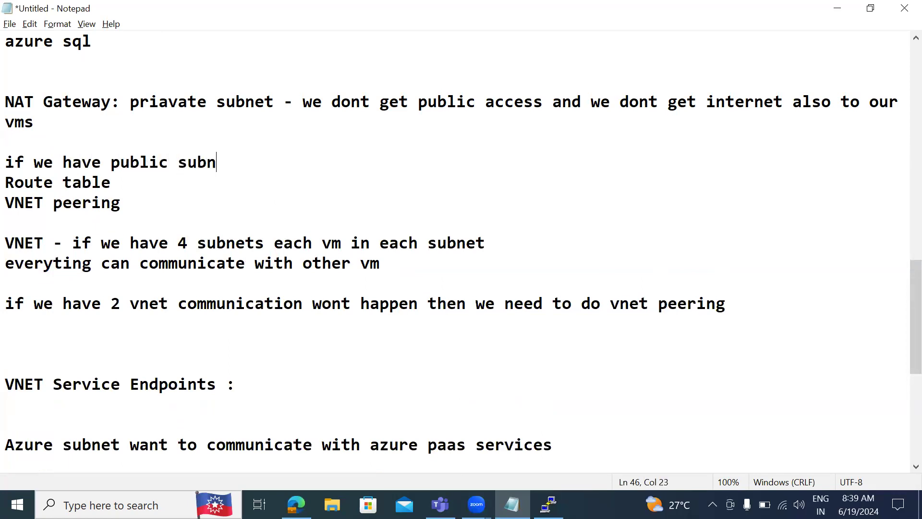
type("et we will ")
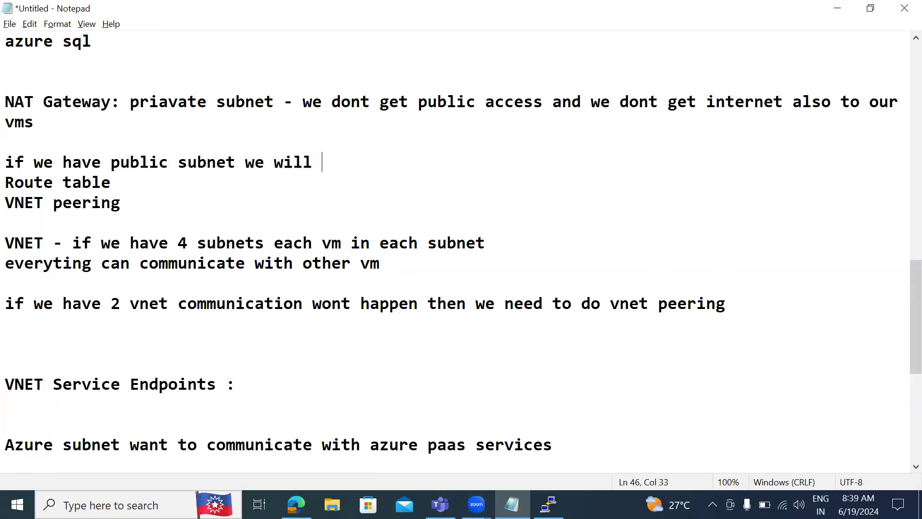
type("get public ")
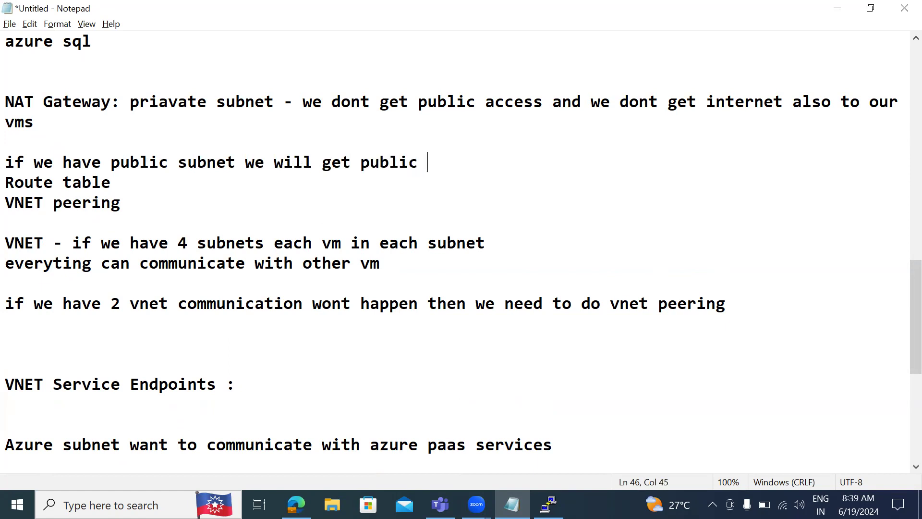
type("access and")
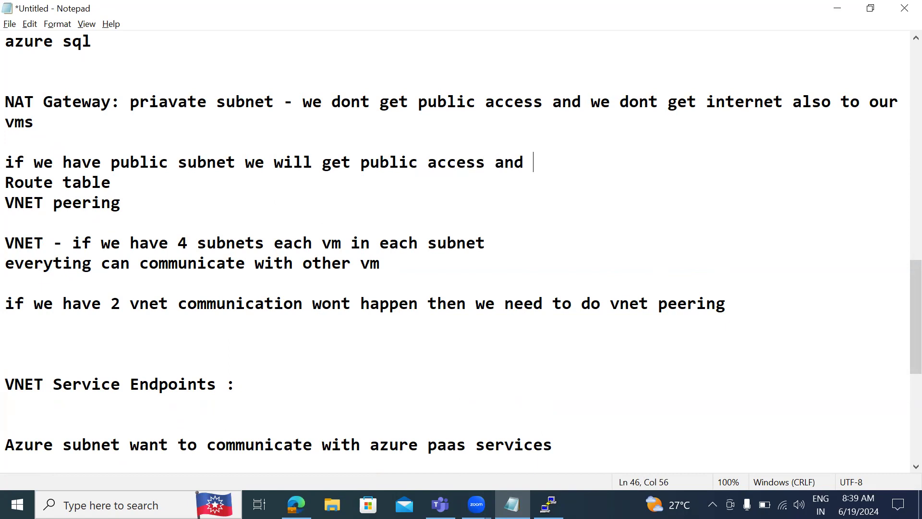
type("internet alos")
key("BackSpace")
key("BackSpace")
key("BackSpace")
type("so")
Below the public subnet note, after a blank line, write "but for my private subnet vms we dont want public access but we need Internet"
key("Return")
key("Return")
type("but for my private subnet vms ")
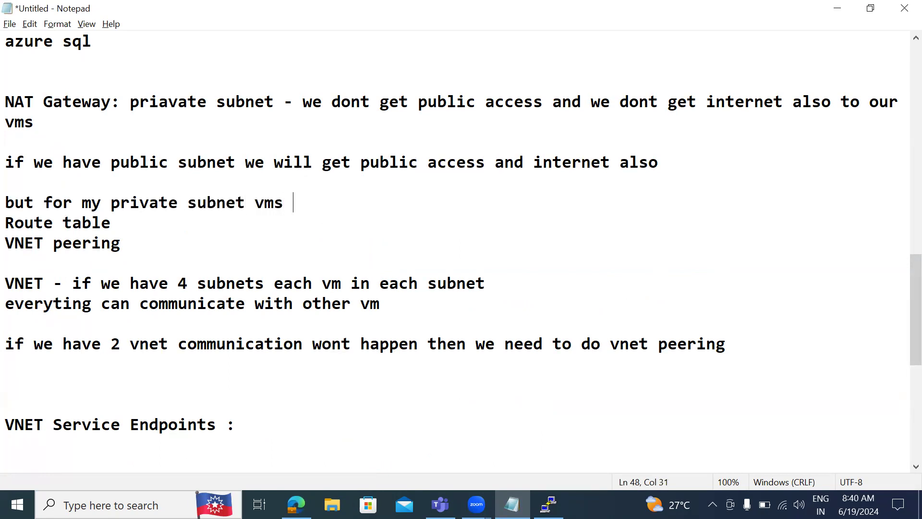
type("we dont")
key("BackSpace")
type("t want")
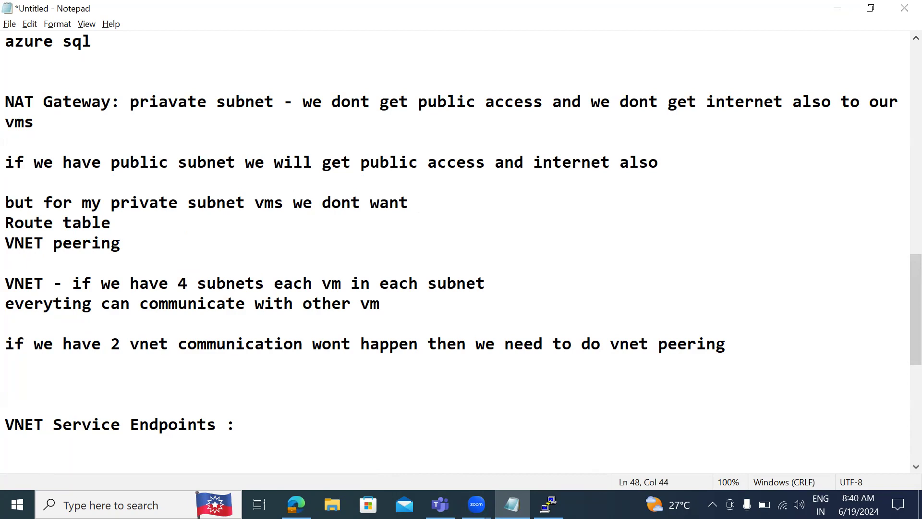
type("public acc")
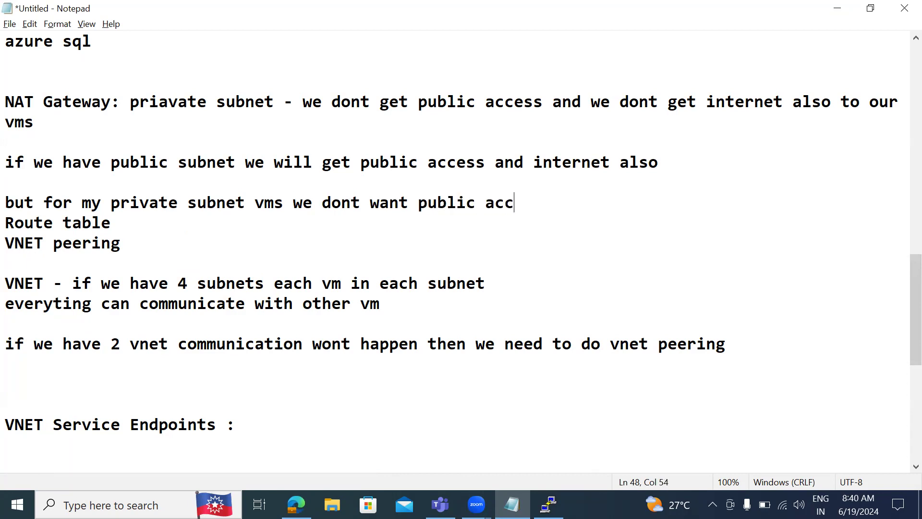
type("ess but")
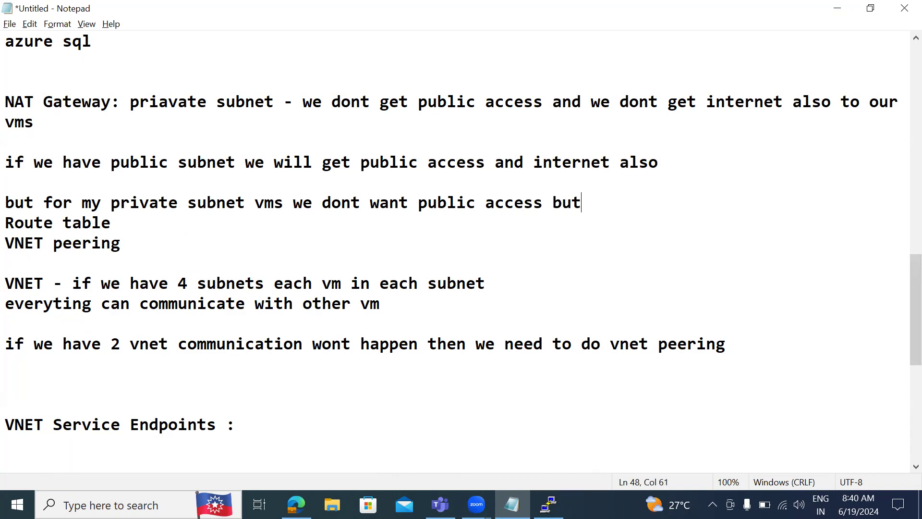
type(" we need ")
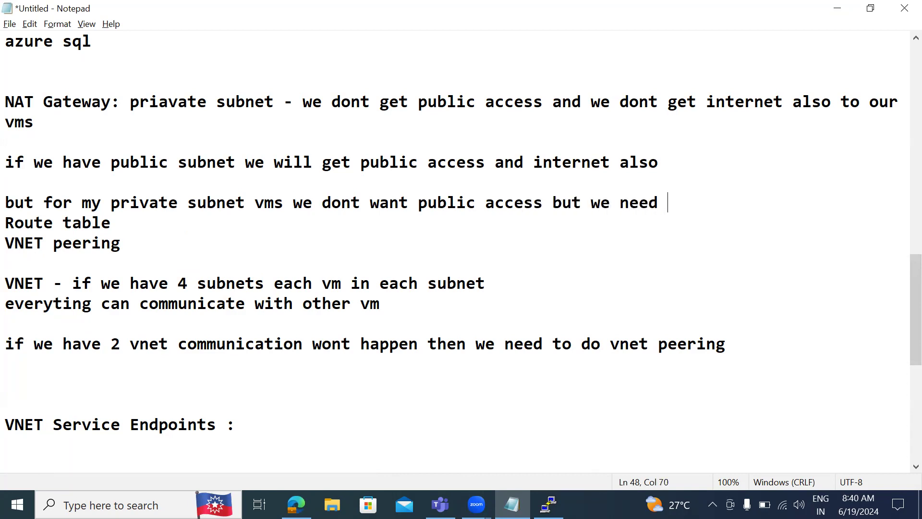
type("Internet")
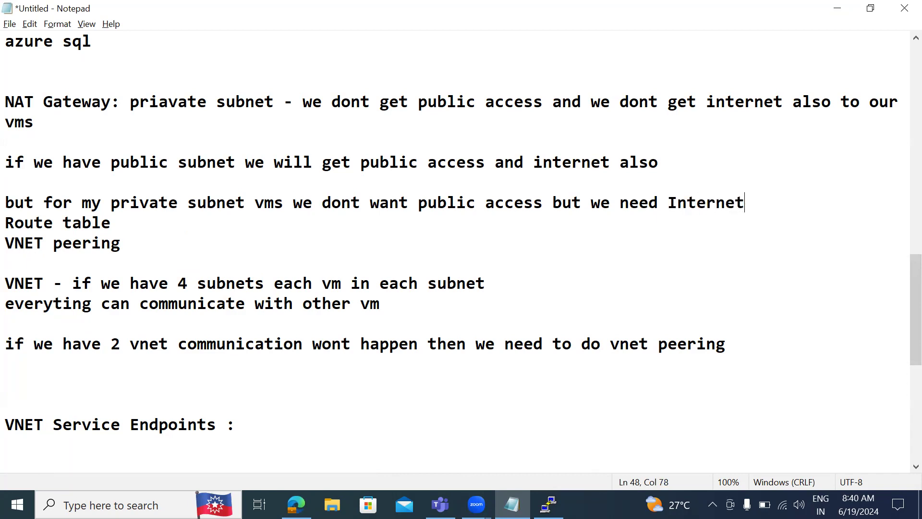
Extend the private subnet line with "(may be for patching the servers, install some softwares or communicate with some api)"
type(" (may be for ")
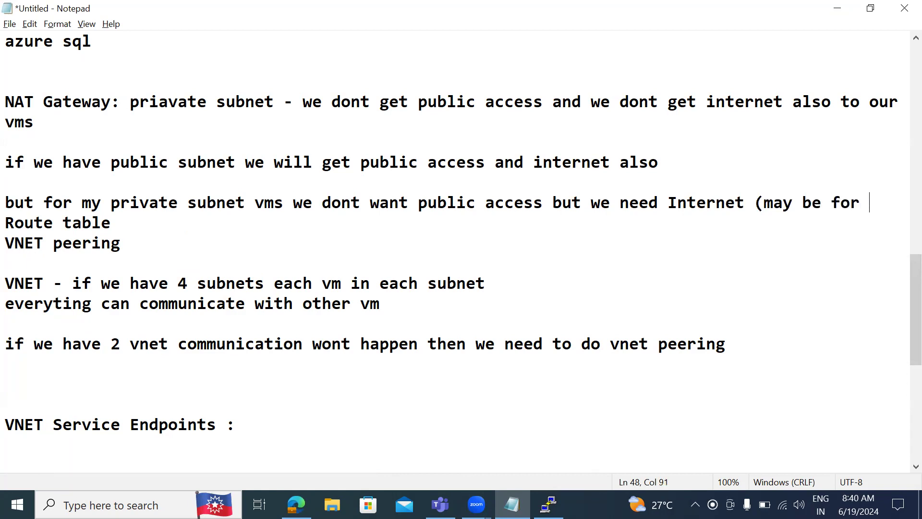
type("patch")
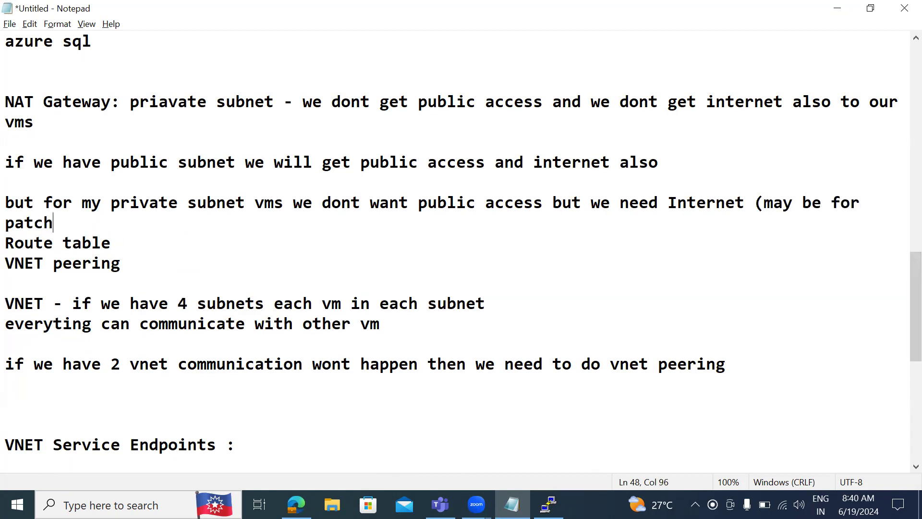
type("ing the servers, ")
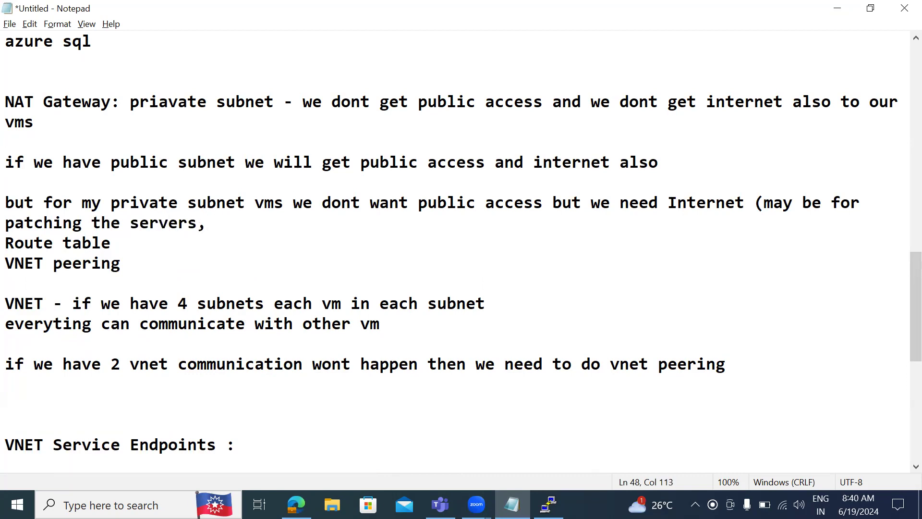
type("install some sof")
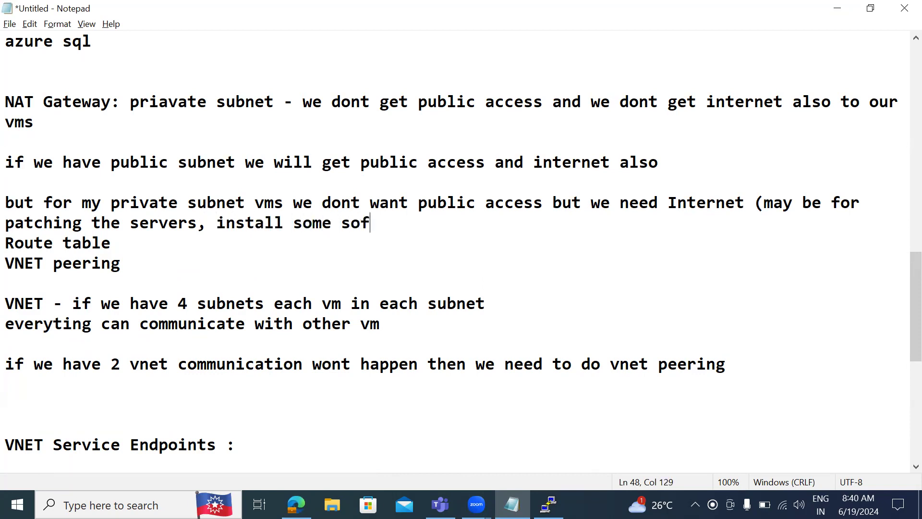
type("twares or comm")
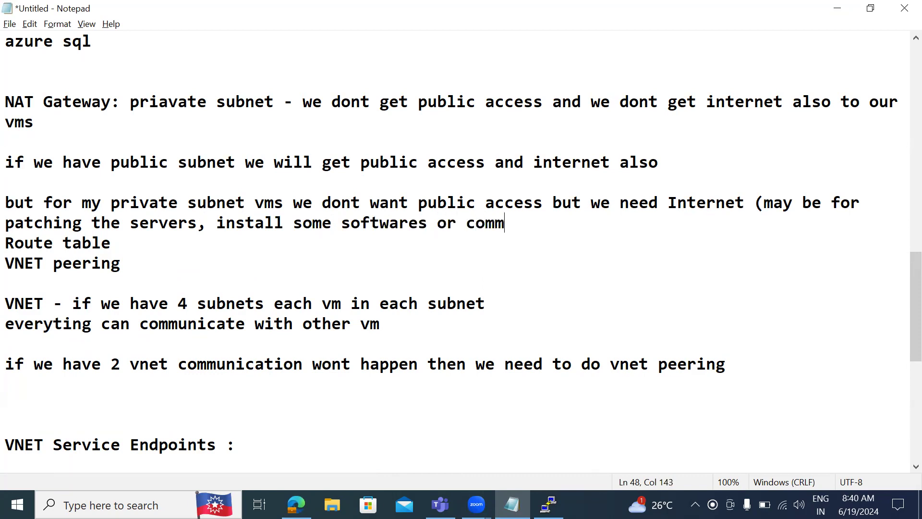
type("unicatew wi")
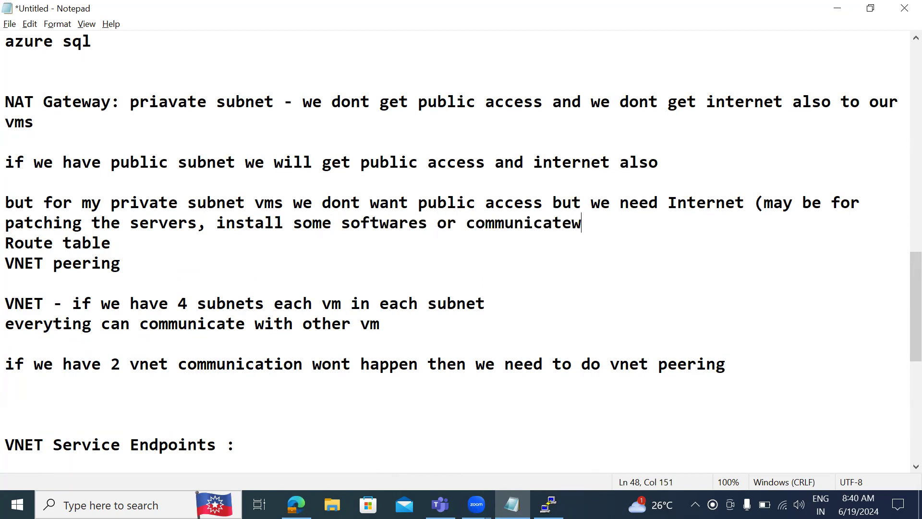
key("BackSpace")
key("BackSpace")
key("BackSpace")
key("BackSpace")
type("with ")
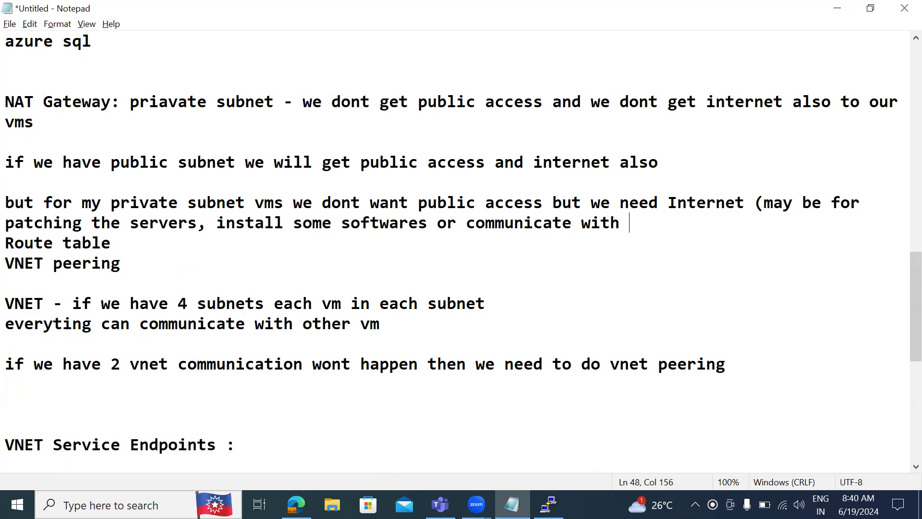
type("some api")
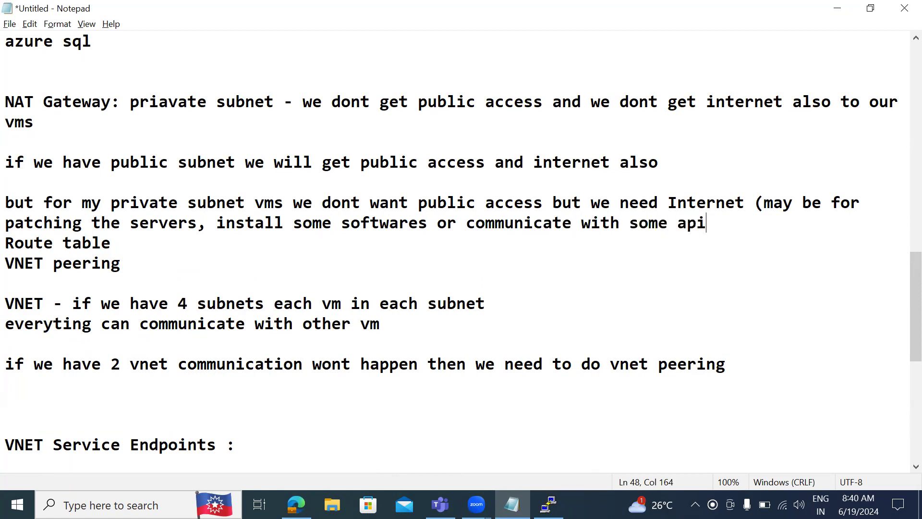
type(")")
Below the private subnet note, after a blank line, write "solution for that is NAT Gateway", keeping a blank line above "Route table"
key("Return")
key("Return")
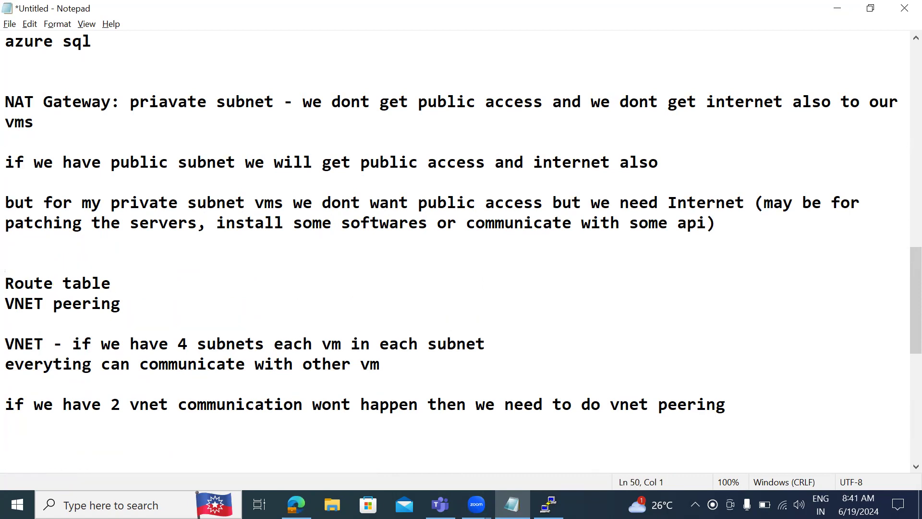
key("Up")
key("Return")
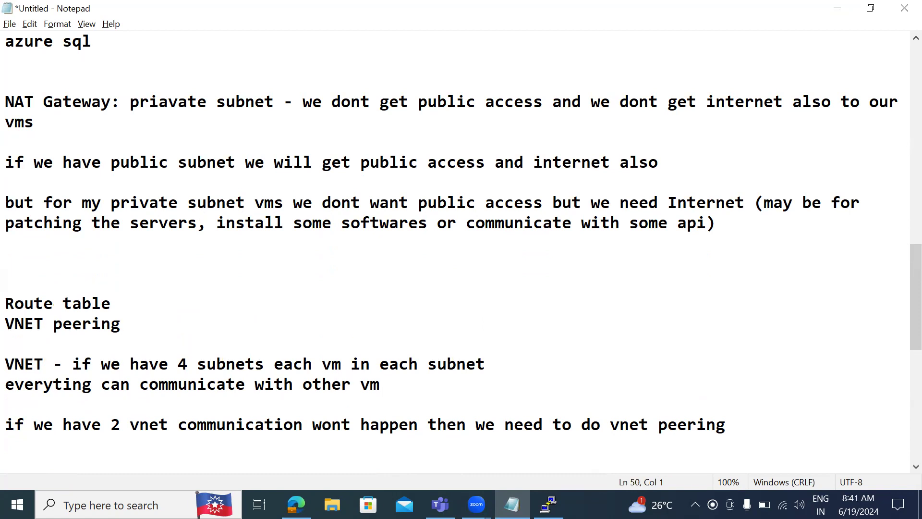
type("solution fo")
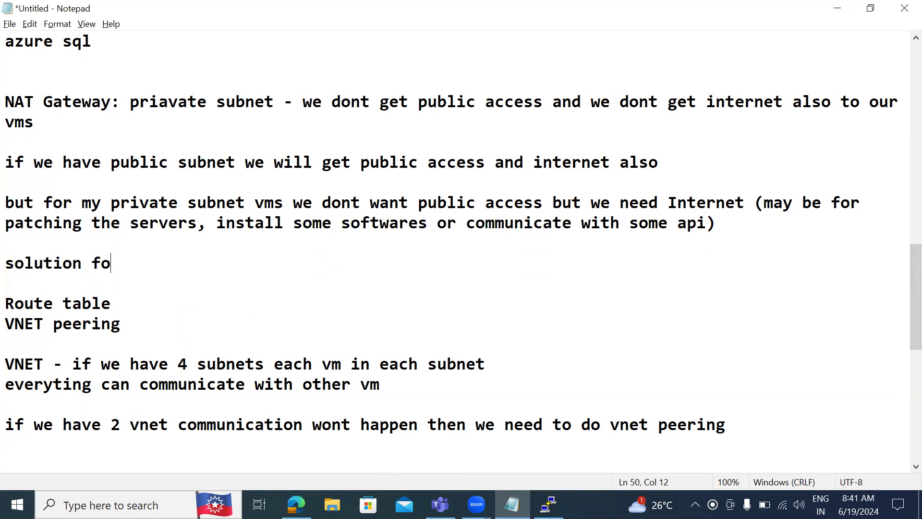
type("r that is NA")
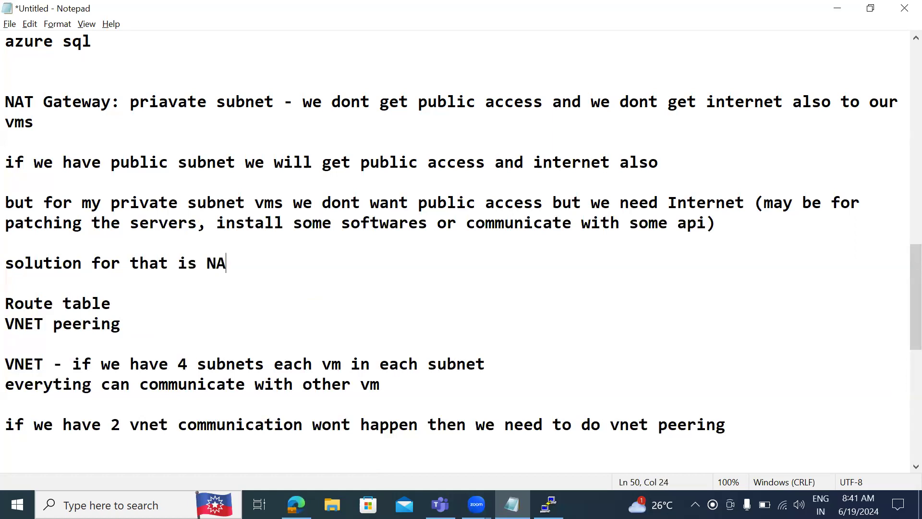
type("T Gateway")
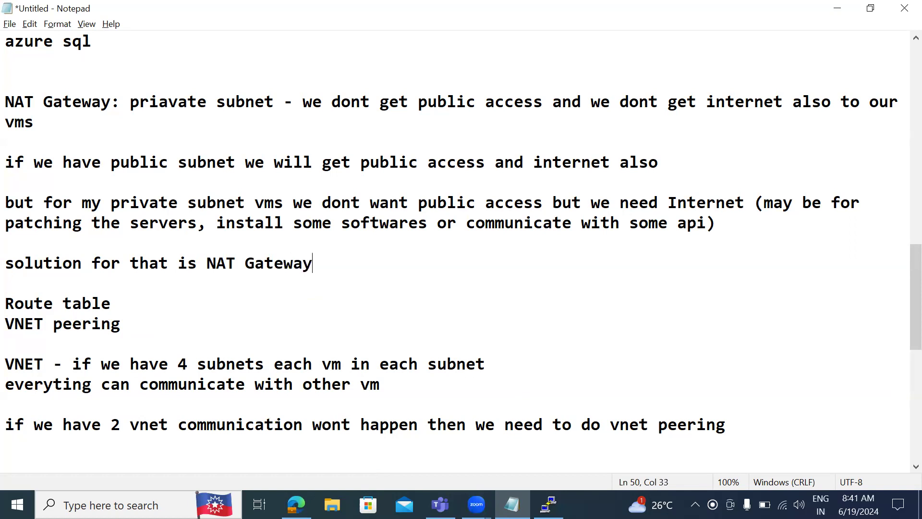
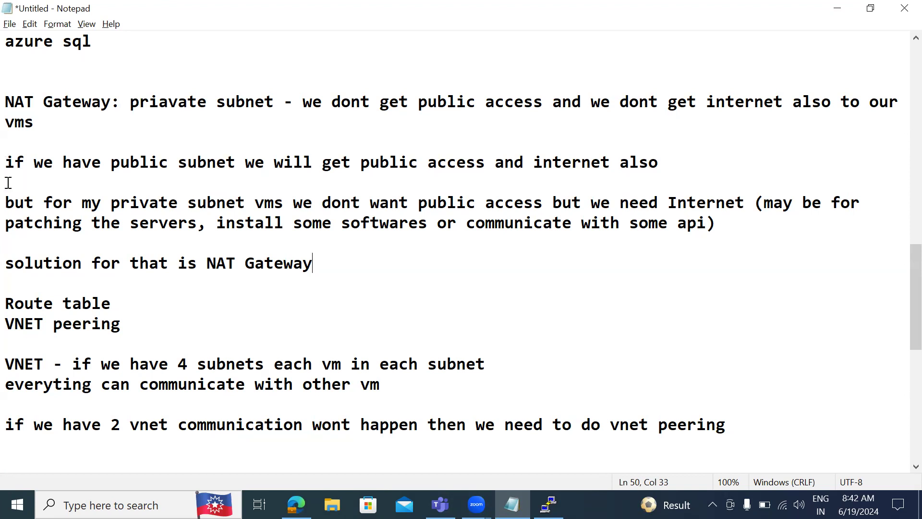
Extend the Route table line with ": Some set of Routing rules we are going to get" and add a blank line above "VNET peering"
left_click(124, 298)
type(":")
key("Return")
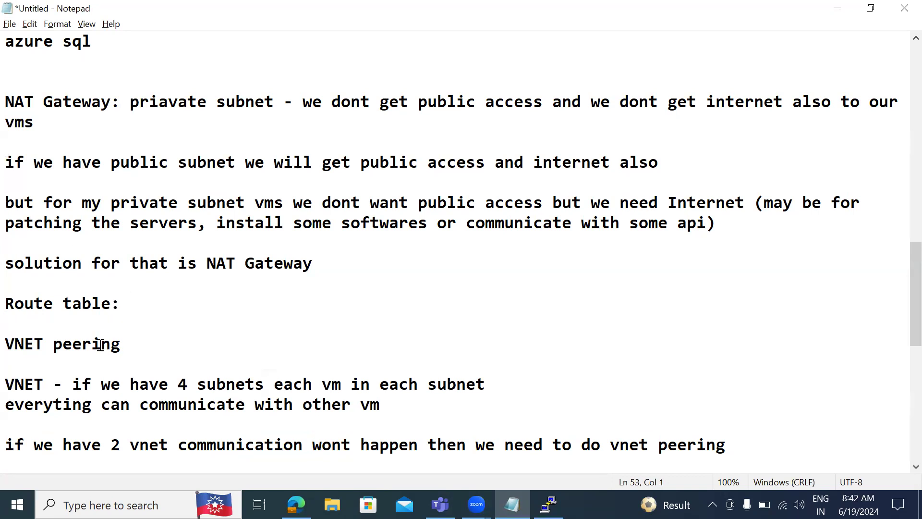
left_click(136, 306)
type("Some set o")
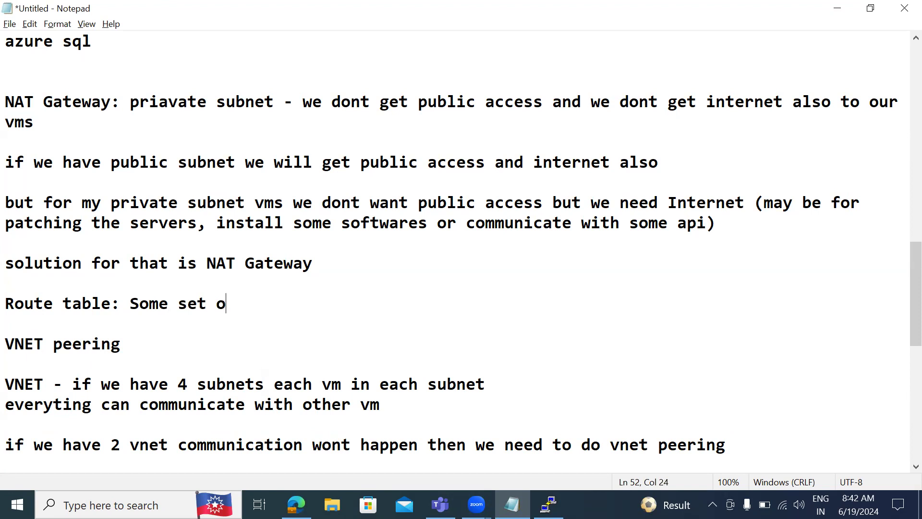
type("f Routing ")
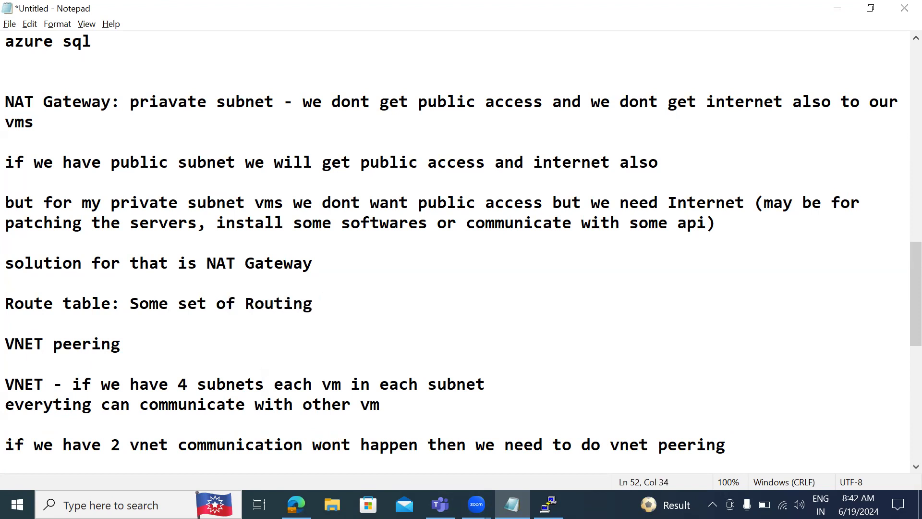
type("rules we are")
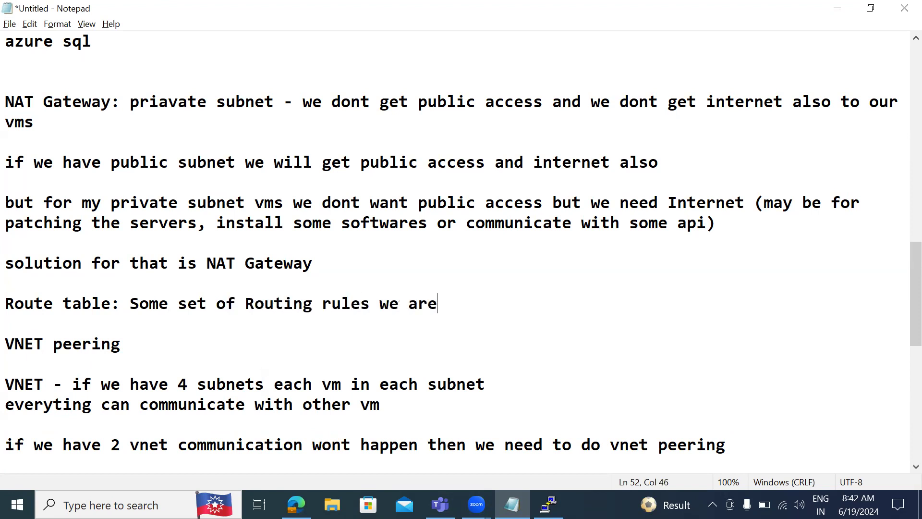
type(" going to get")
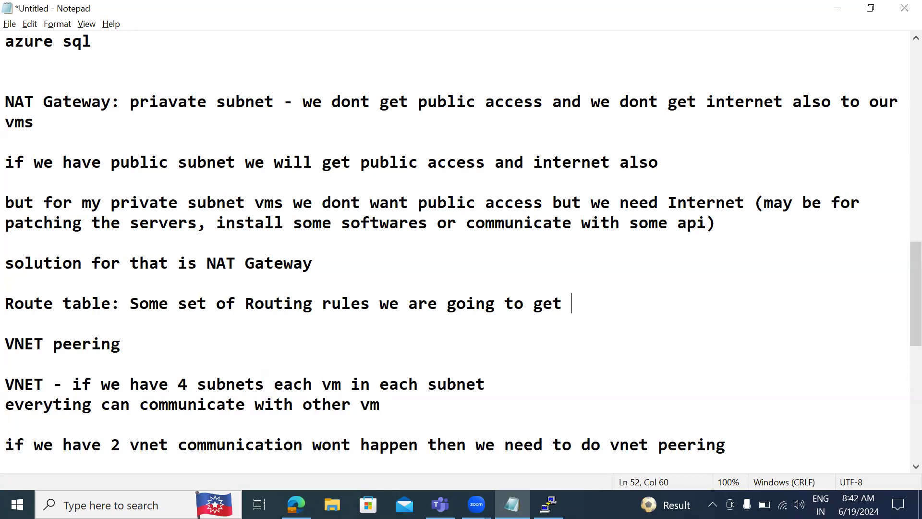
Under the Route table note, add the separate entries "10.20.0.0/16 - local router" and "nat gateway" with a blank line between them
key("Return")
key("Return")
type("10.20.0")
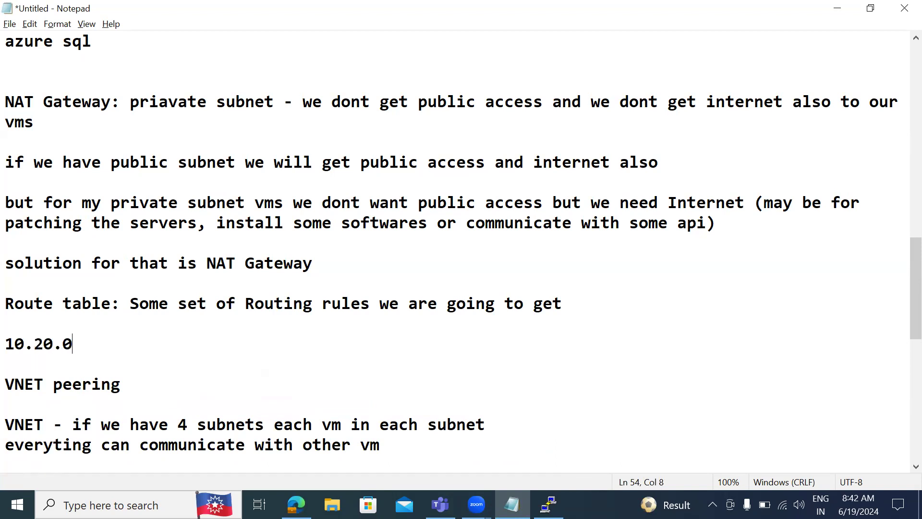
type(".0/16 - local router")
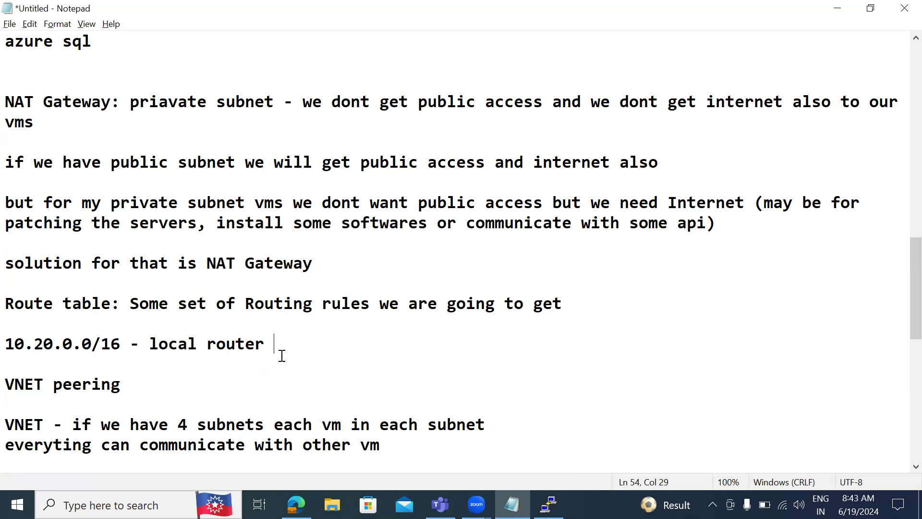
key("Return")
key("Return")
type("p")
key("BackSpace")
type("nat gateway")
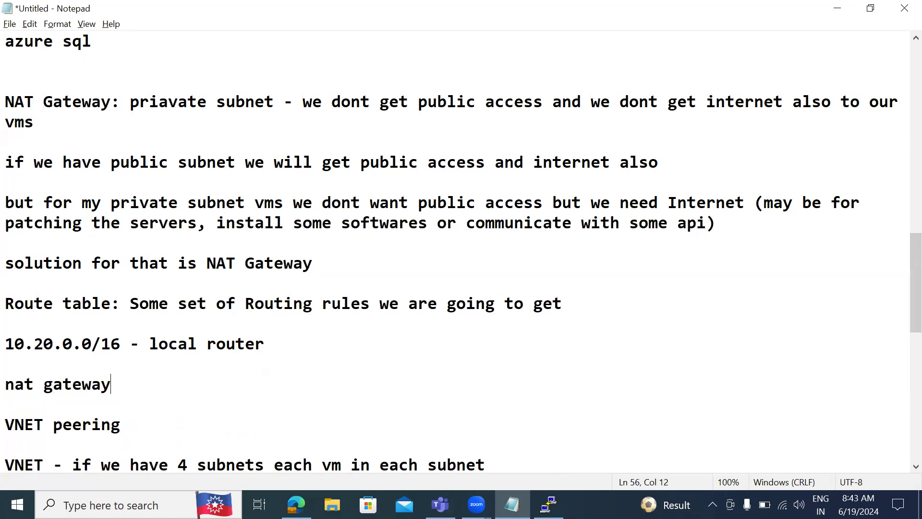
key("Return")
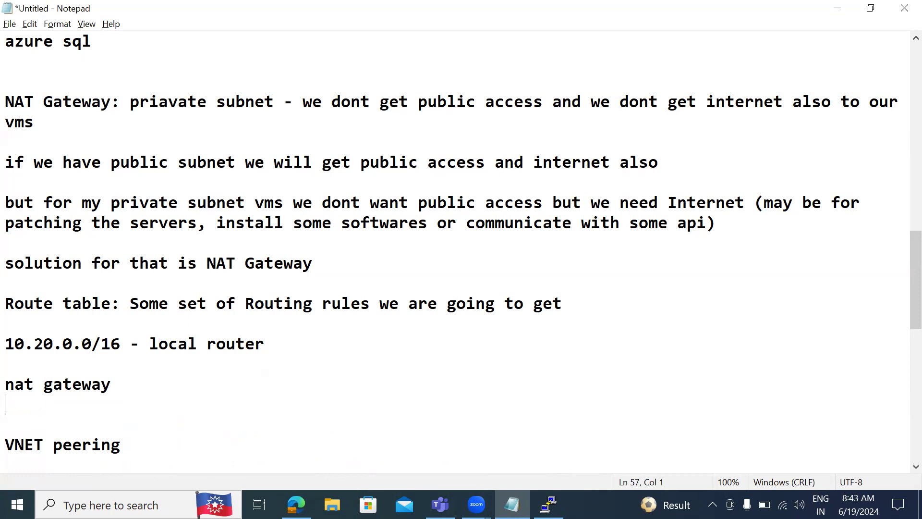
Switch to the Azure portal and cancel the unsaved edit of the default subnet
left_click(296, 504)
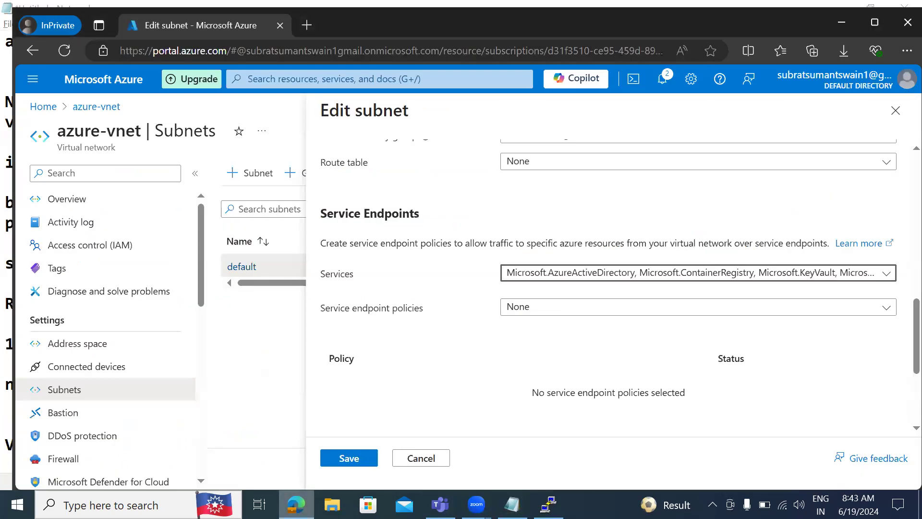
left_click(409, 389)
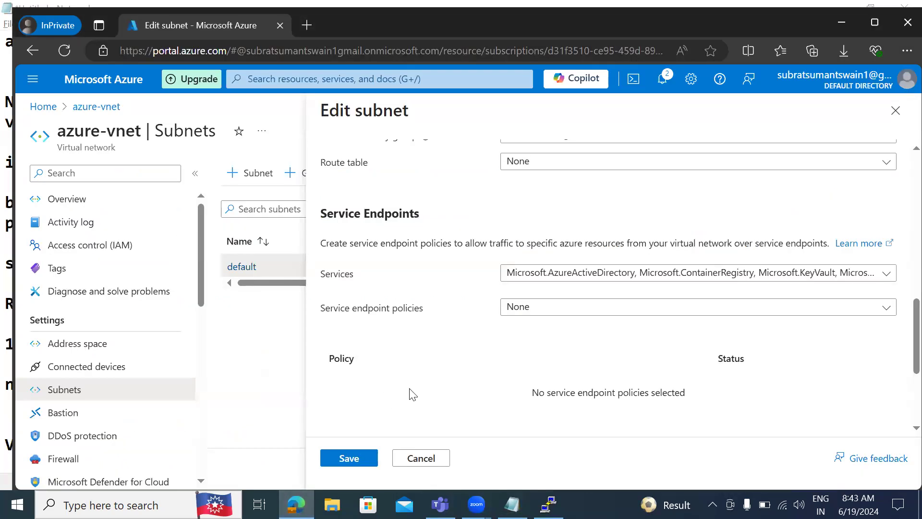
left_click(419, 460)
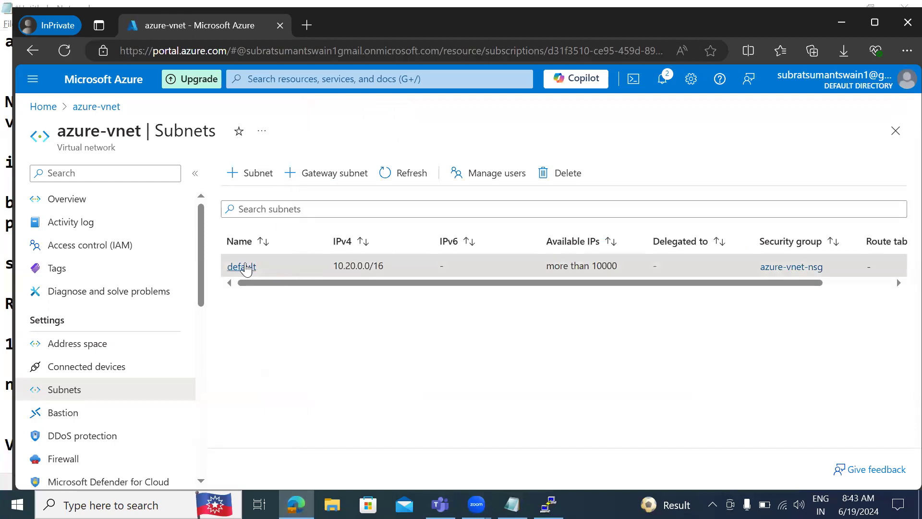
Reopen the default subnet's settings and review its NAT gateway, route table, service endpoint and subnet delegation options
left_click(241, 268)
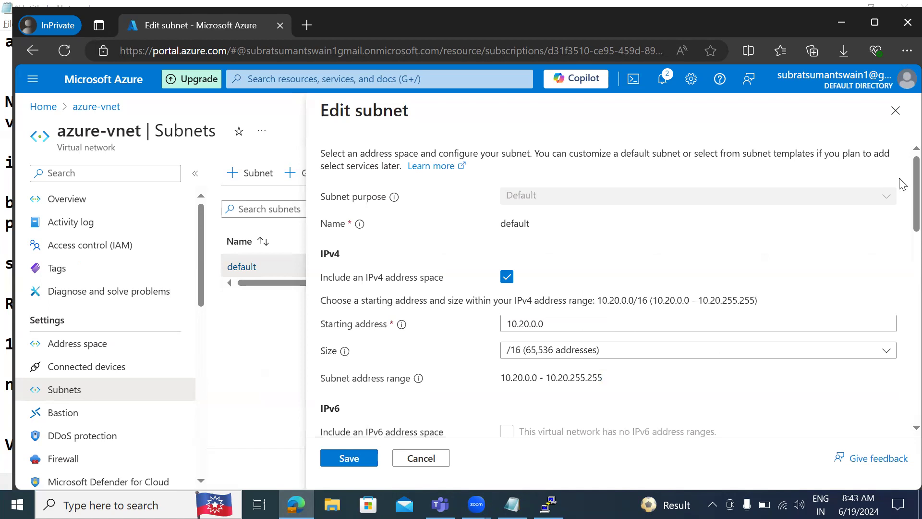
scroll(902, 184, "down", 7)
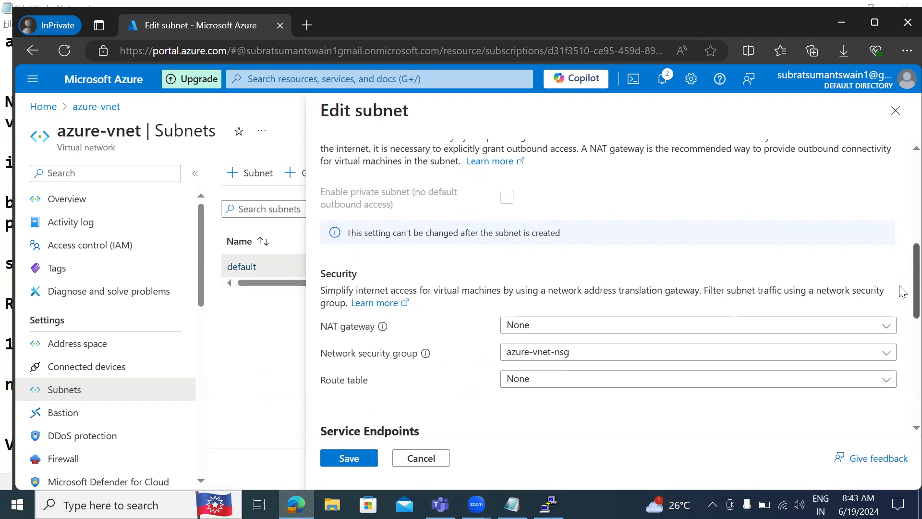
scroll(902, 312, "down", 3)
scroll(901, 355, "down", 3)
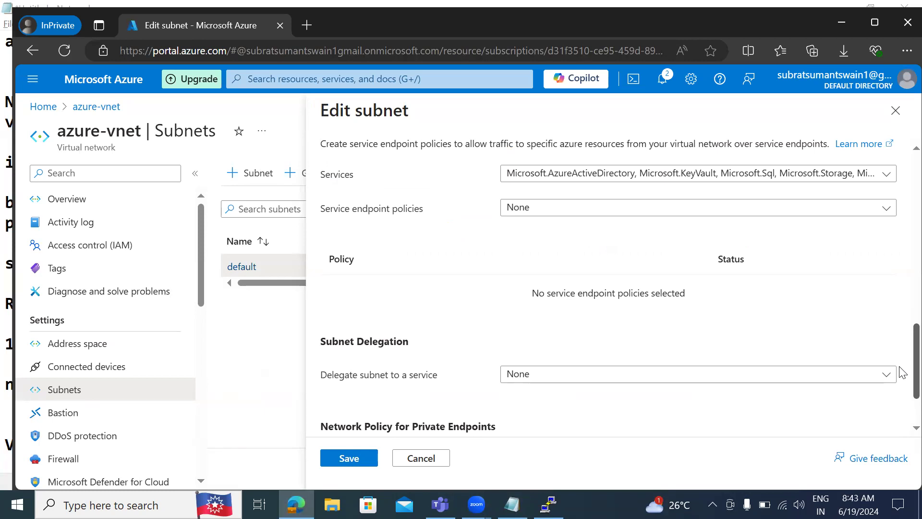
Cancel the edit of the default subnet and open the Peerings page of azure-vnet
scroll(901, 360, "up", 1)
scroll(902, 353, "up", 2)
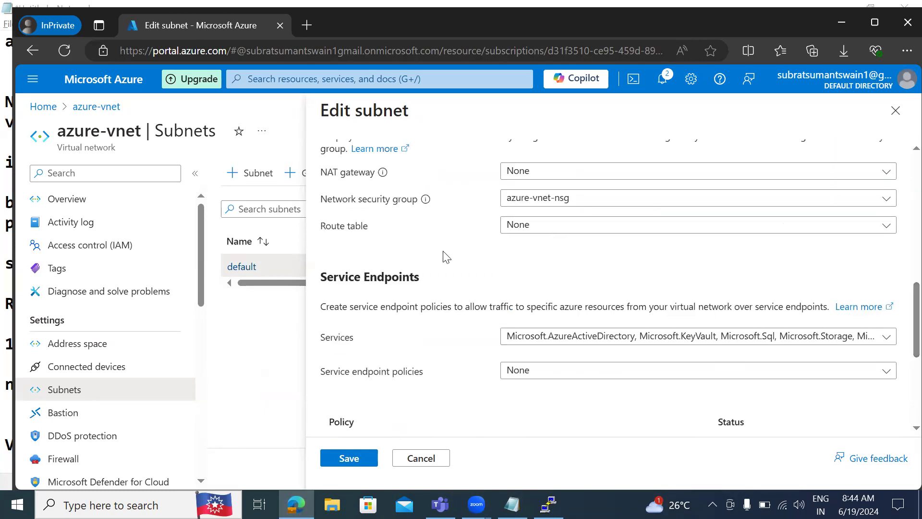
left_click(421, 458)
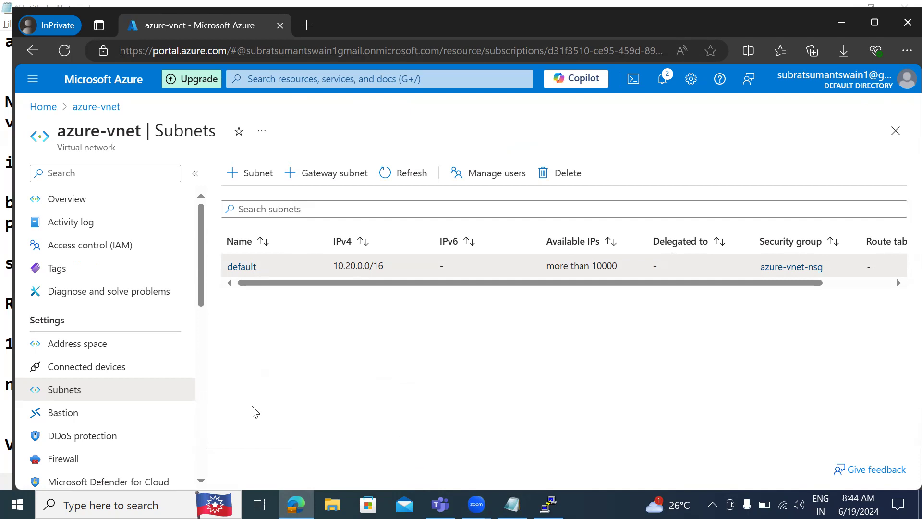
left_click_drag(203, 291, 208, 332)
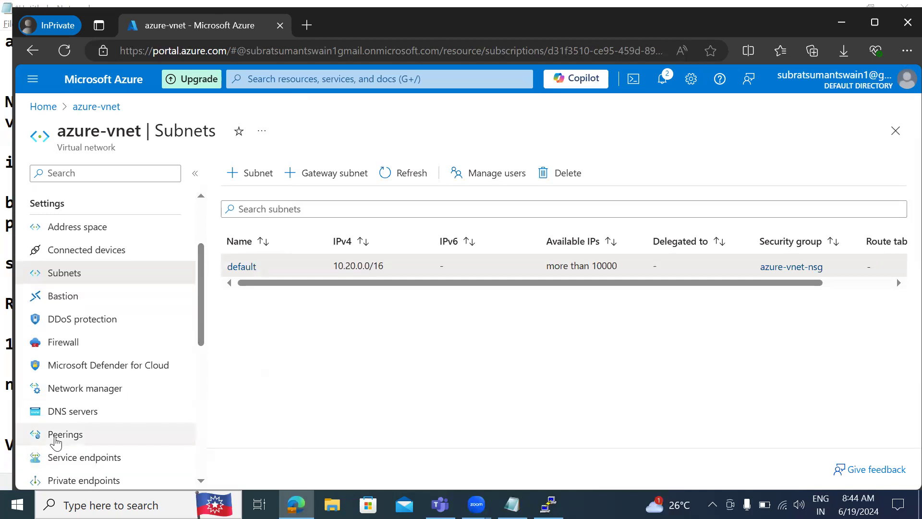
left_click(57, 441)
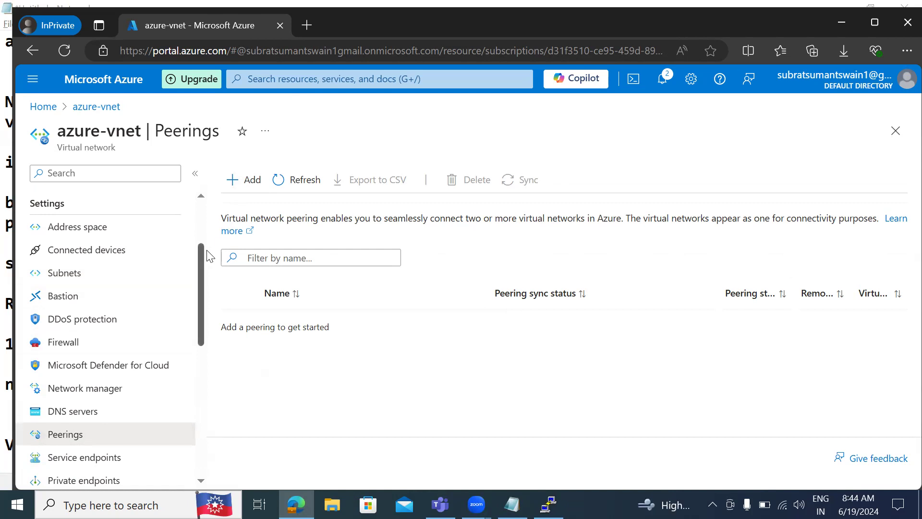
left_click_drag(200, 253, 201, 215)
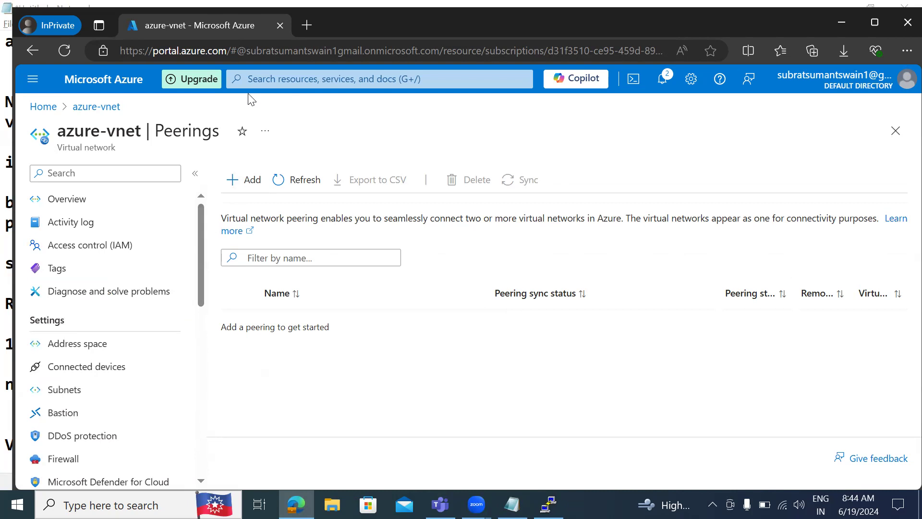
Search the portal's resources and services for "nsg"
left_click(252, 78)
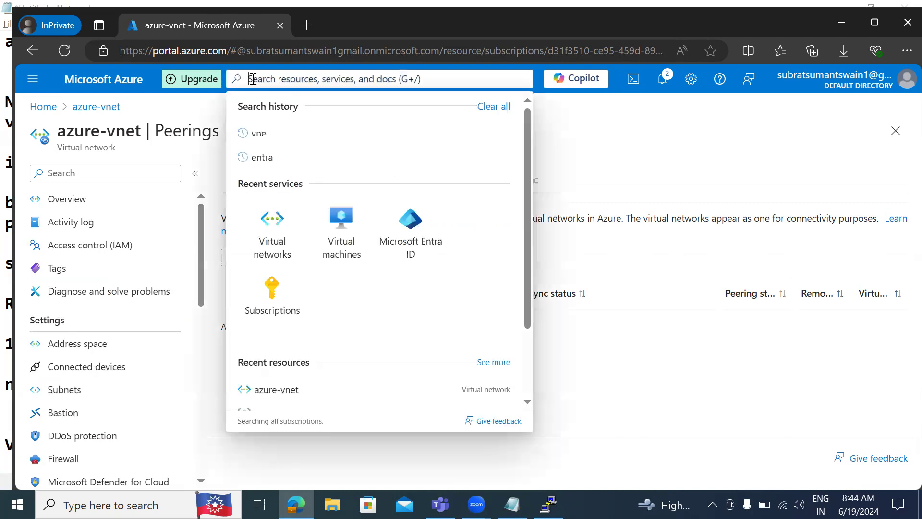
type("nsg")
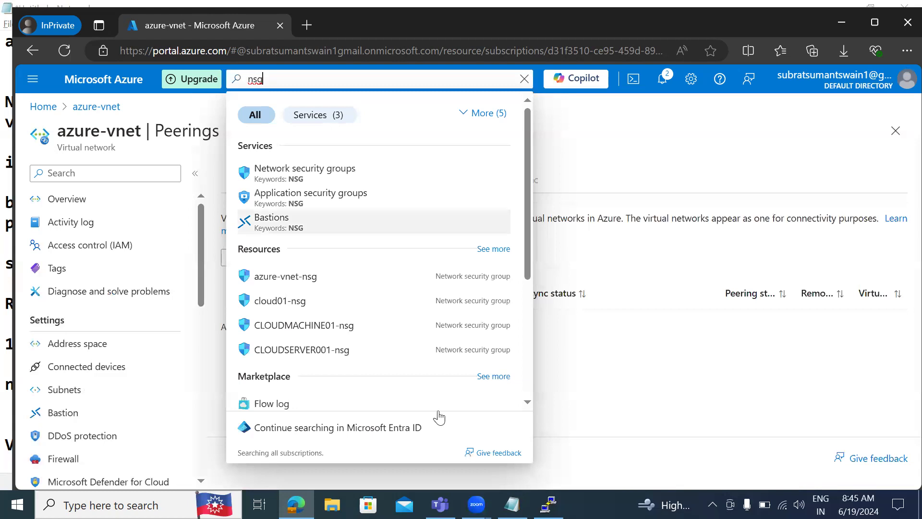
Switch to Notepad and add the entry "10.30" below "10.20.0.0/16 - local router", separated by a blank line
left_click(512, 504)
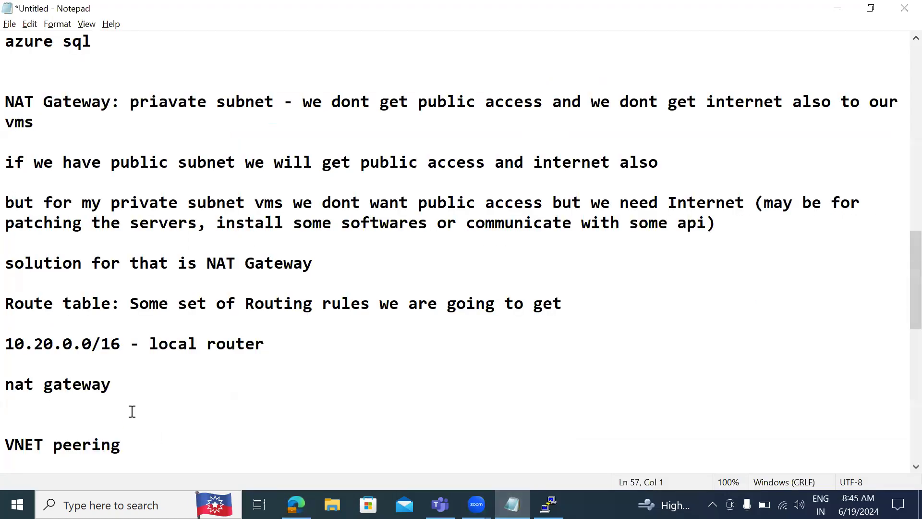
left_click(286, 342)
key("Return")
key("Return")
type("10.30")
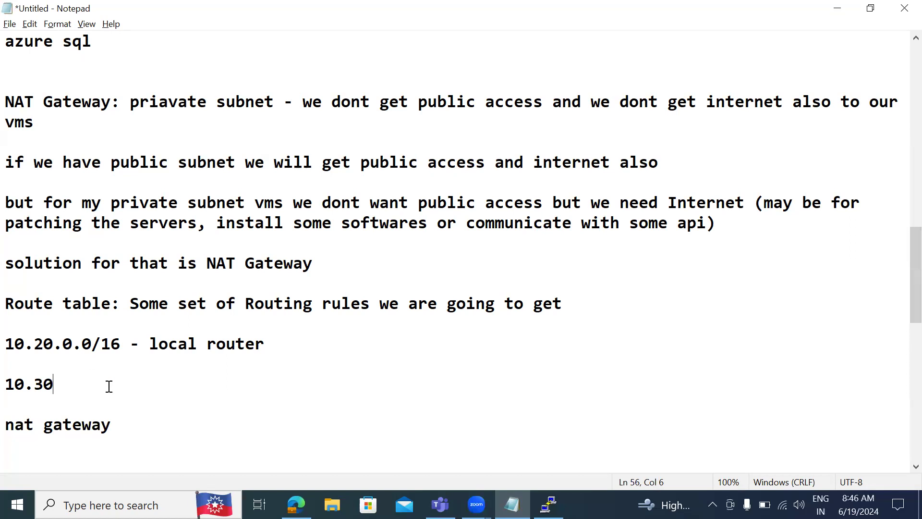
Switch to the Azure portal and open azure-vnet-nsg from the Network security groups list
left_click(296, 504)
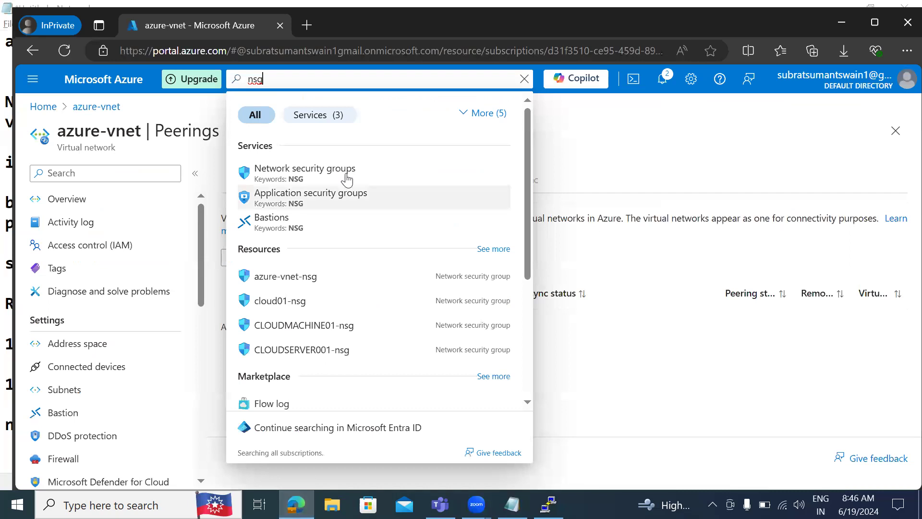
left_click(303, 168)
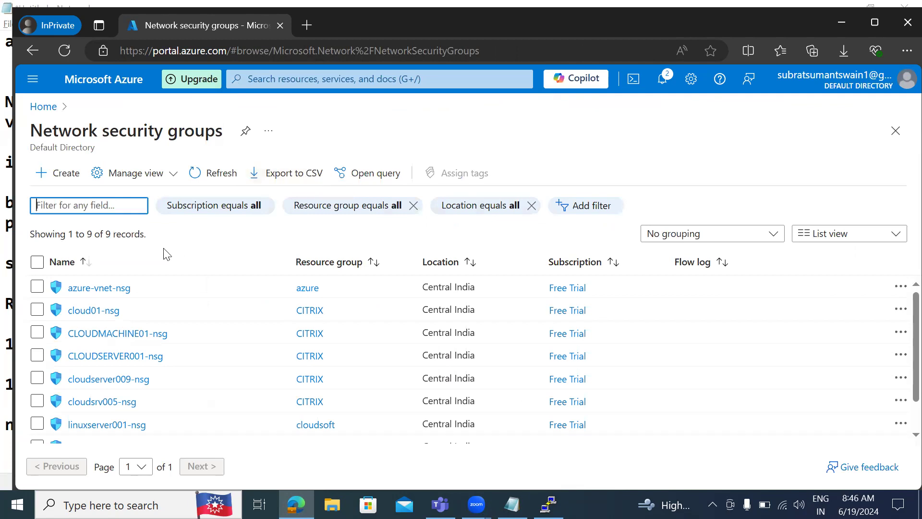
left_click(112, 288)
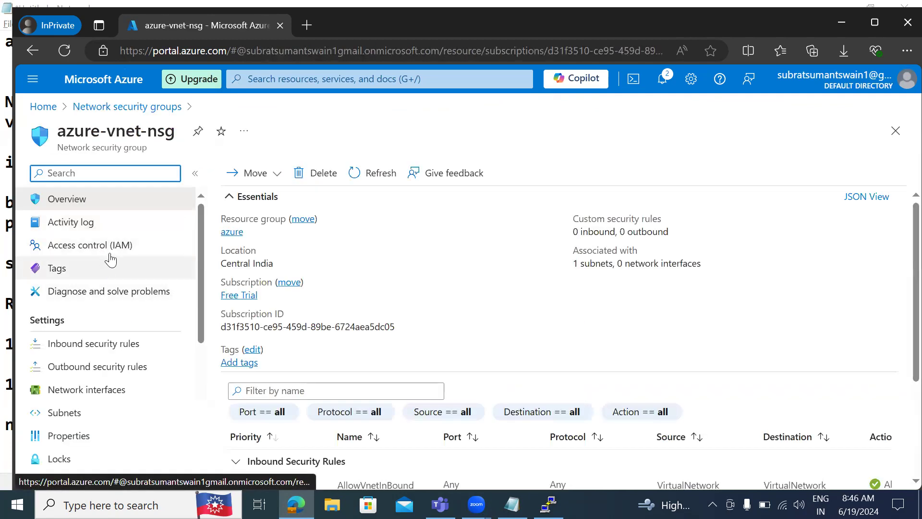
Review the inbound security rules, outbound security rules and associated subnets of azure-vnet-nsg
left_click(85, 349)
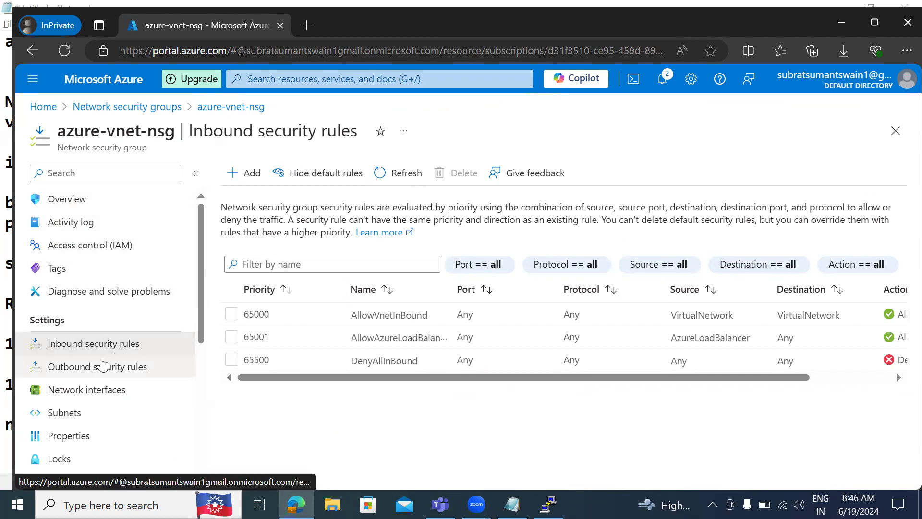
left_click(98, 365)
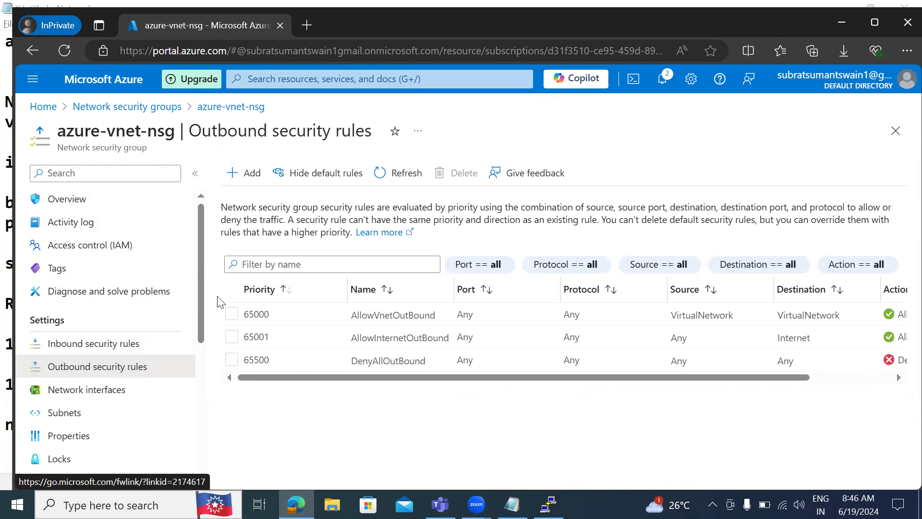
left_click(68, 416)
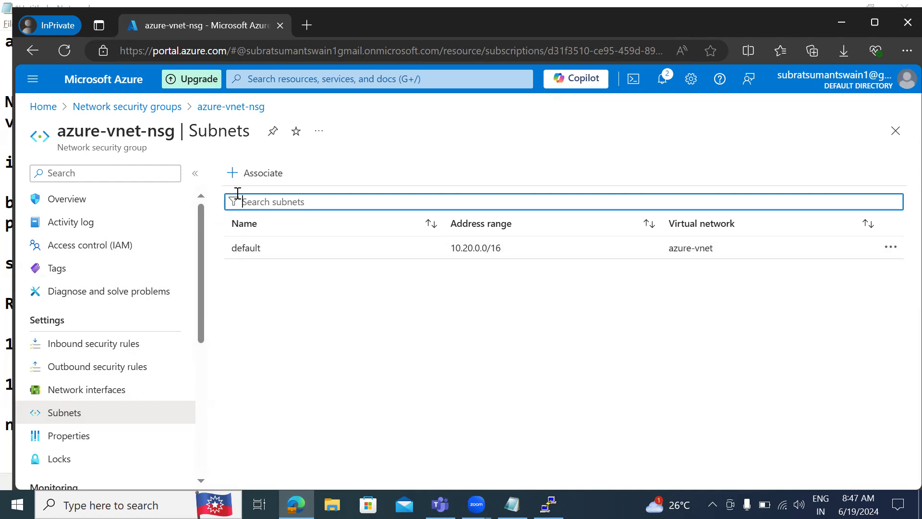
left_click(102, 342)
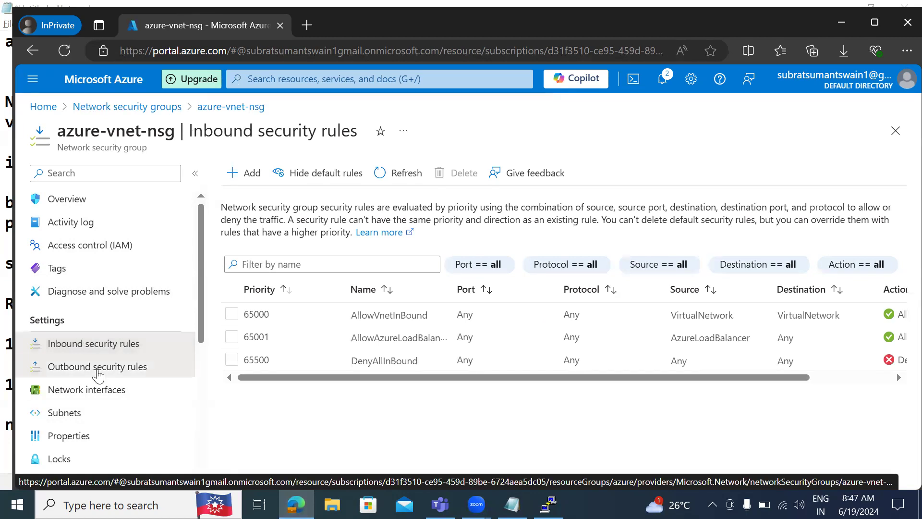
left_click(97, 373)
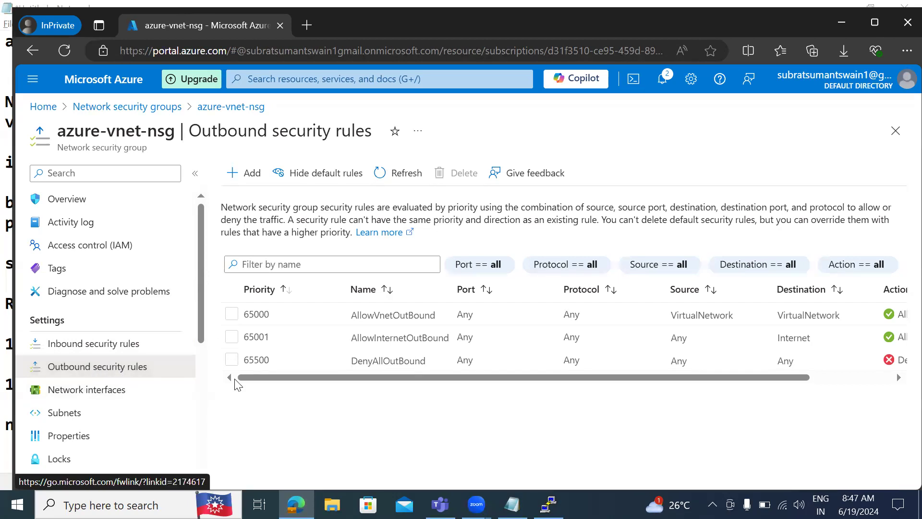
Switch to Notepad and insert two line breaks after the "nat gateway" entry
left_click(512, 504)
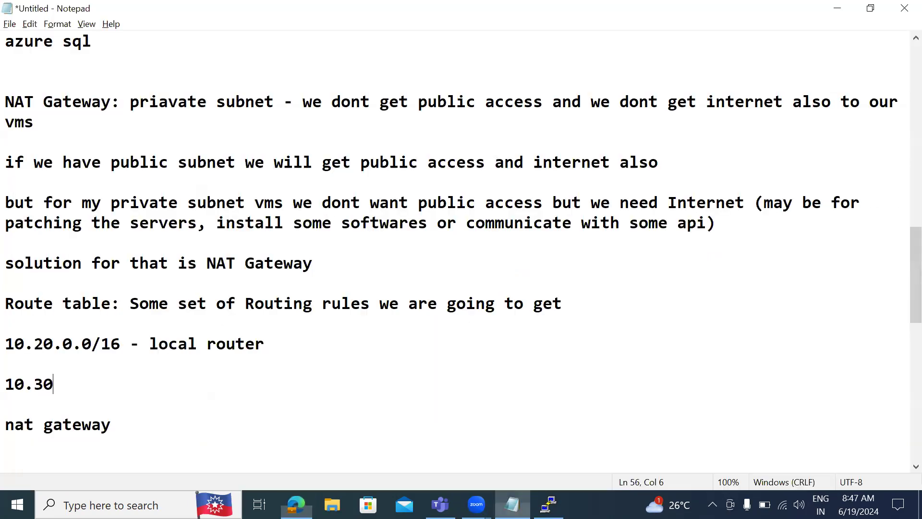
left_click(148, 431)
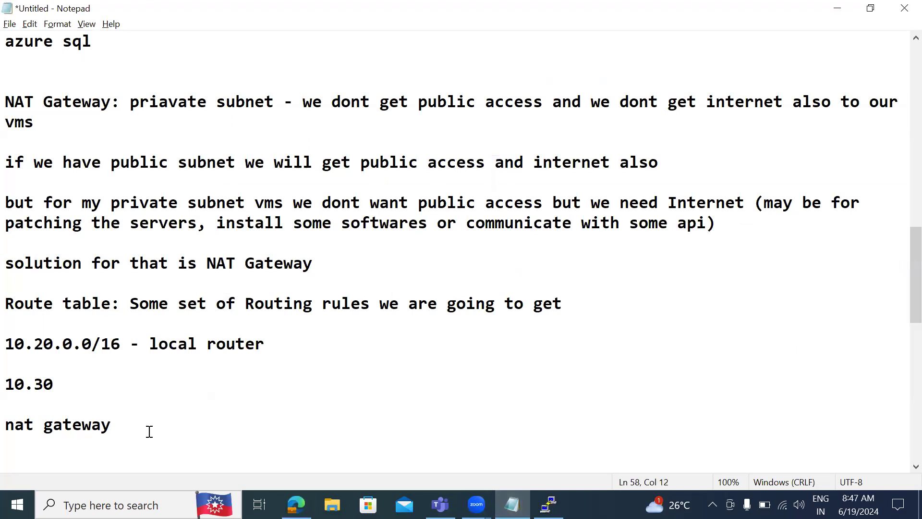
key("Return")
key("Return")
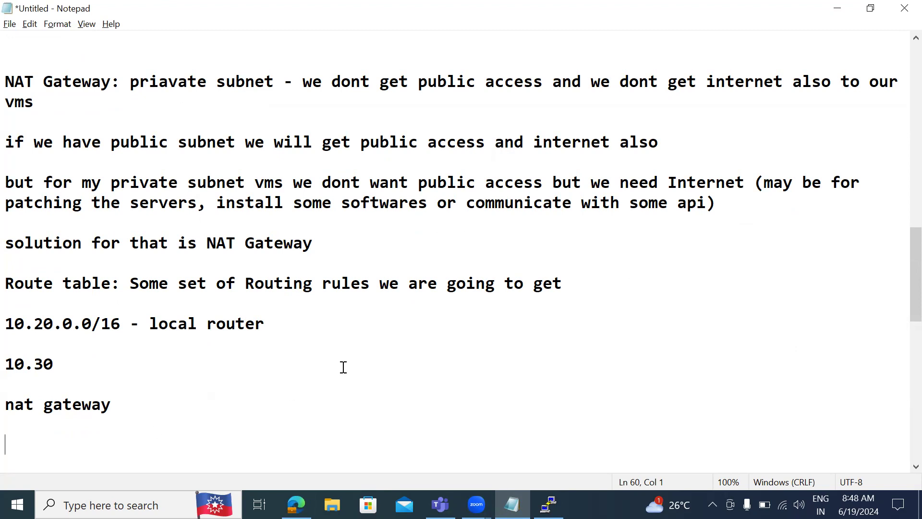
key("alt+Tab")
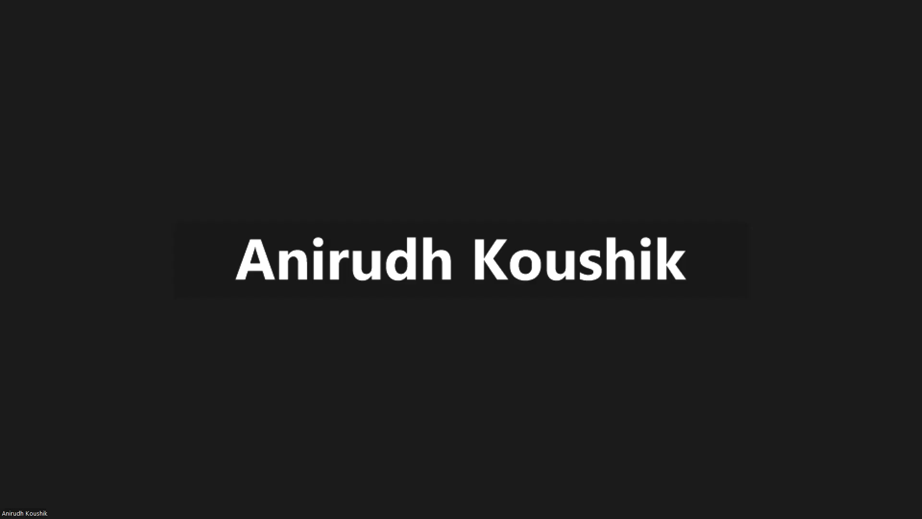